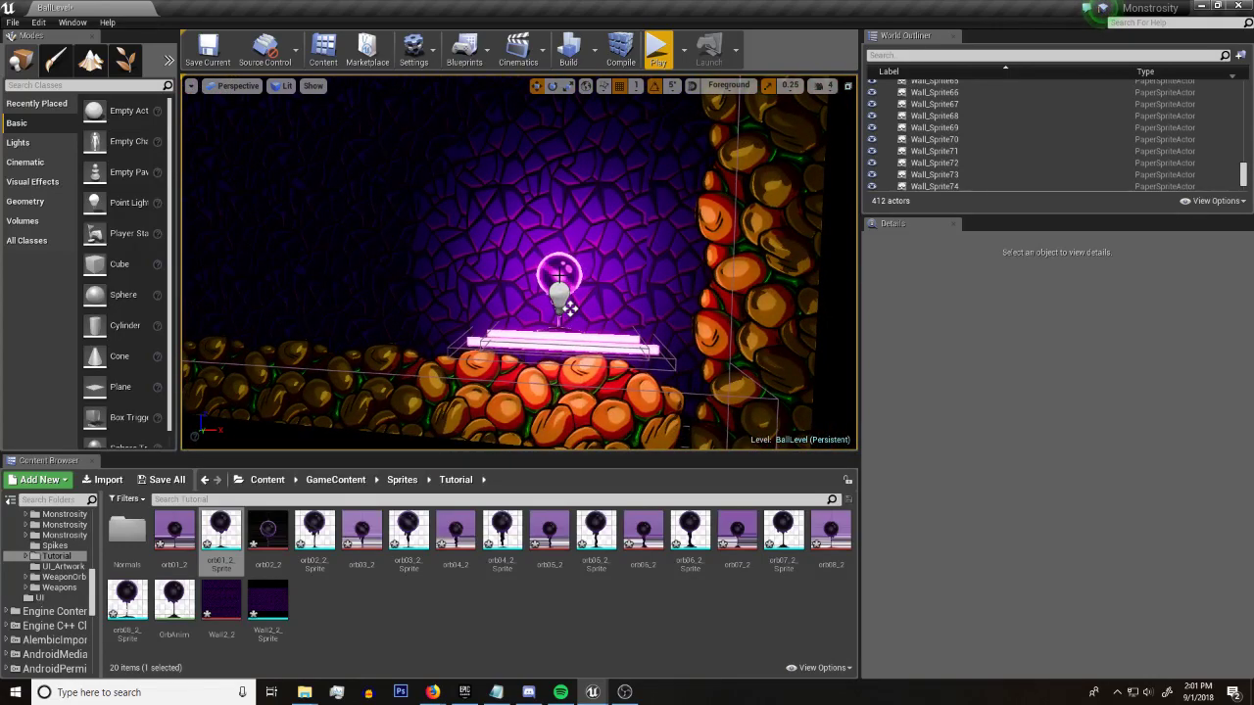
# Undo the ParryShieldAcquired orb's last move and bring up the File menu
pyautogui.click(568, 309)
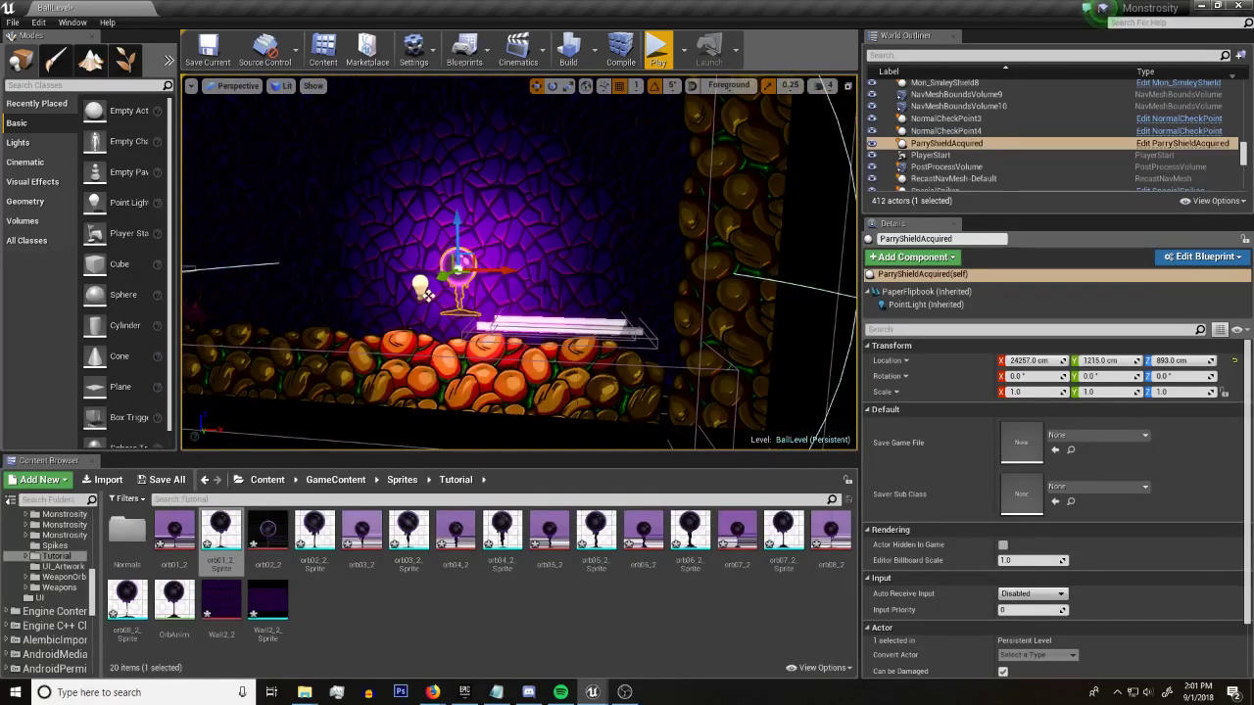
pyautogui.hotkey('ctrl', 'z')
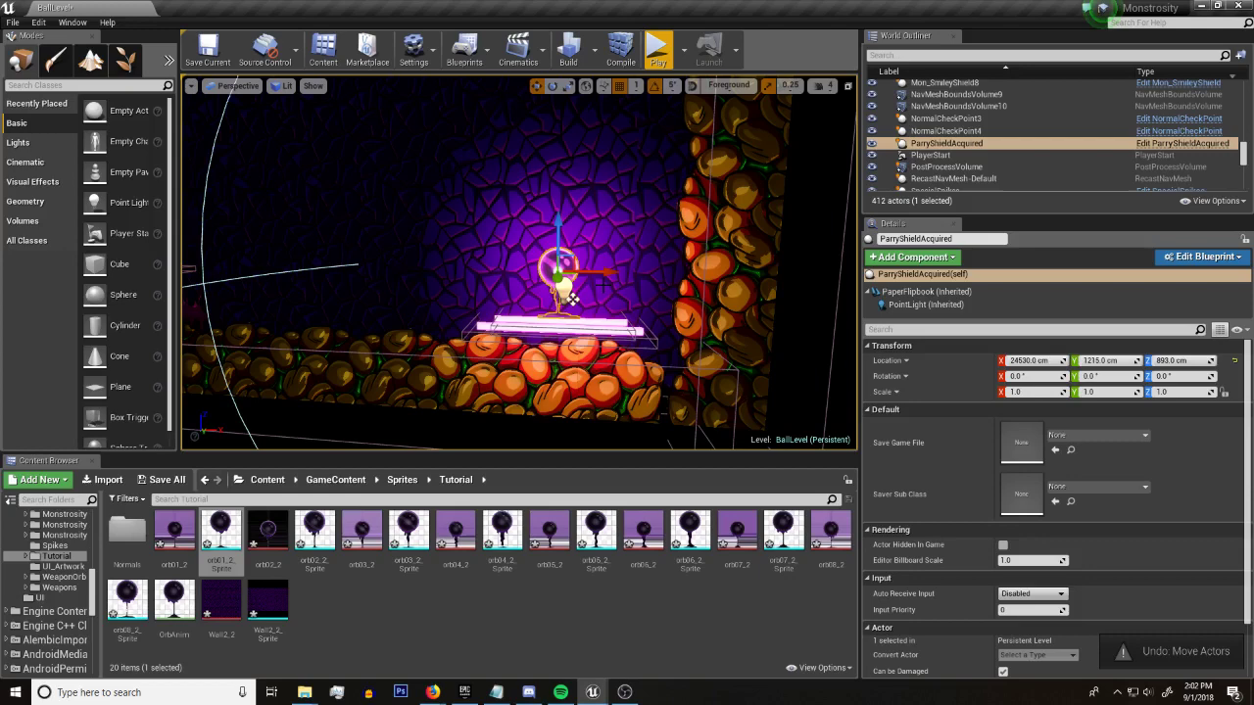
pyautogui.click(13, 21)
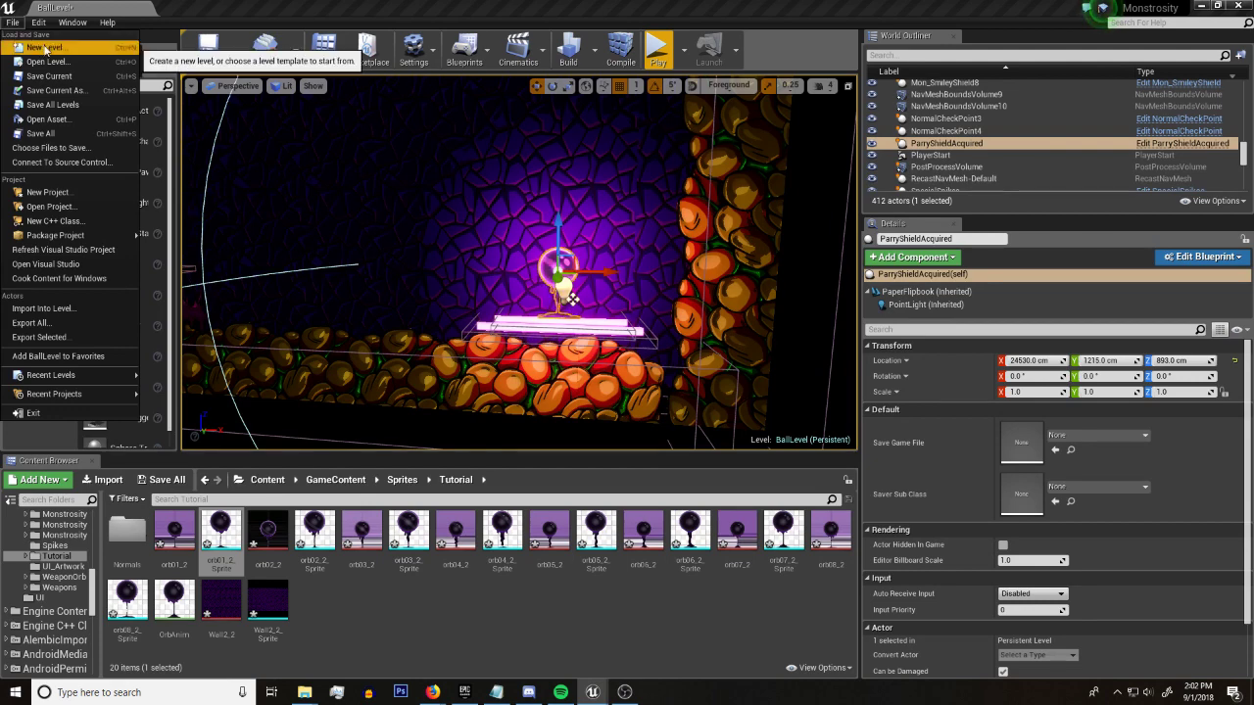
# Save BallLevel and start a new Empty Level
pyautogui.click(44, 47)
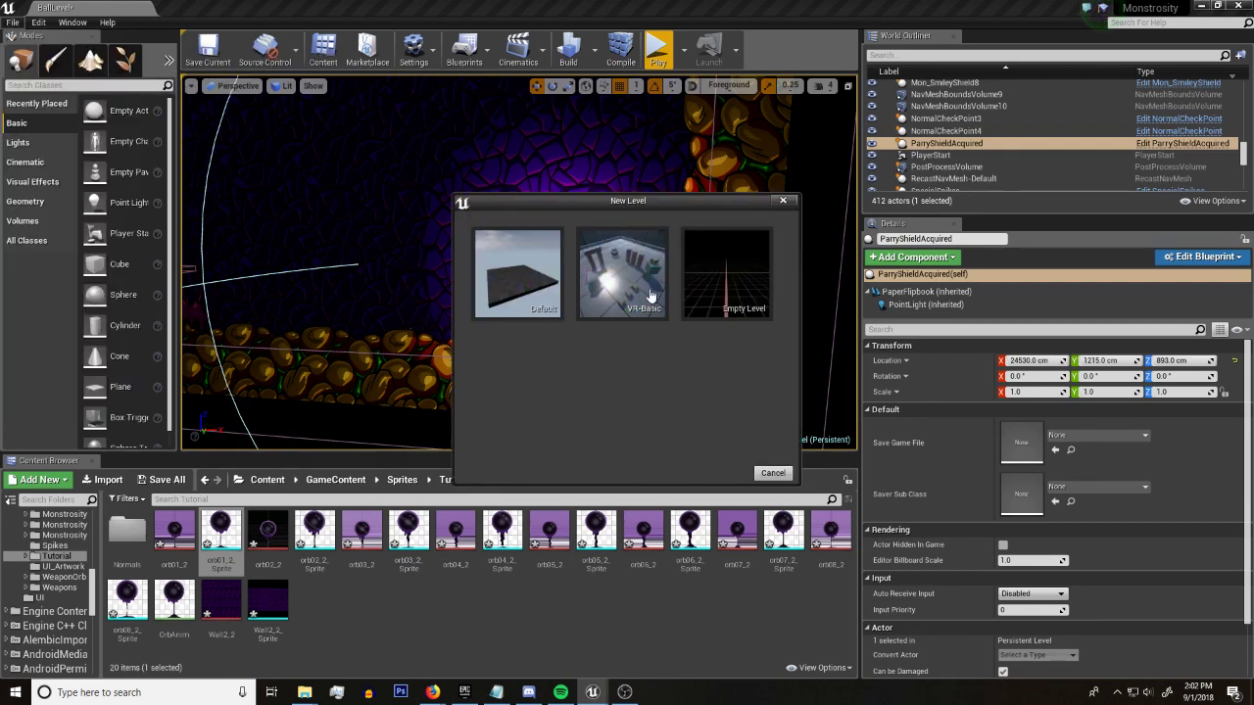
pyautogui.click(727, 284)
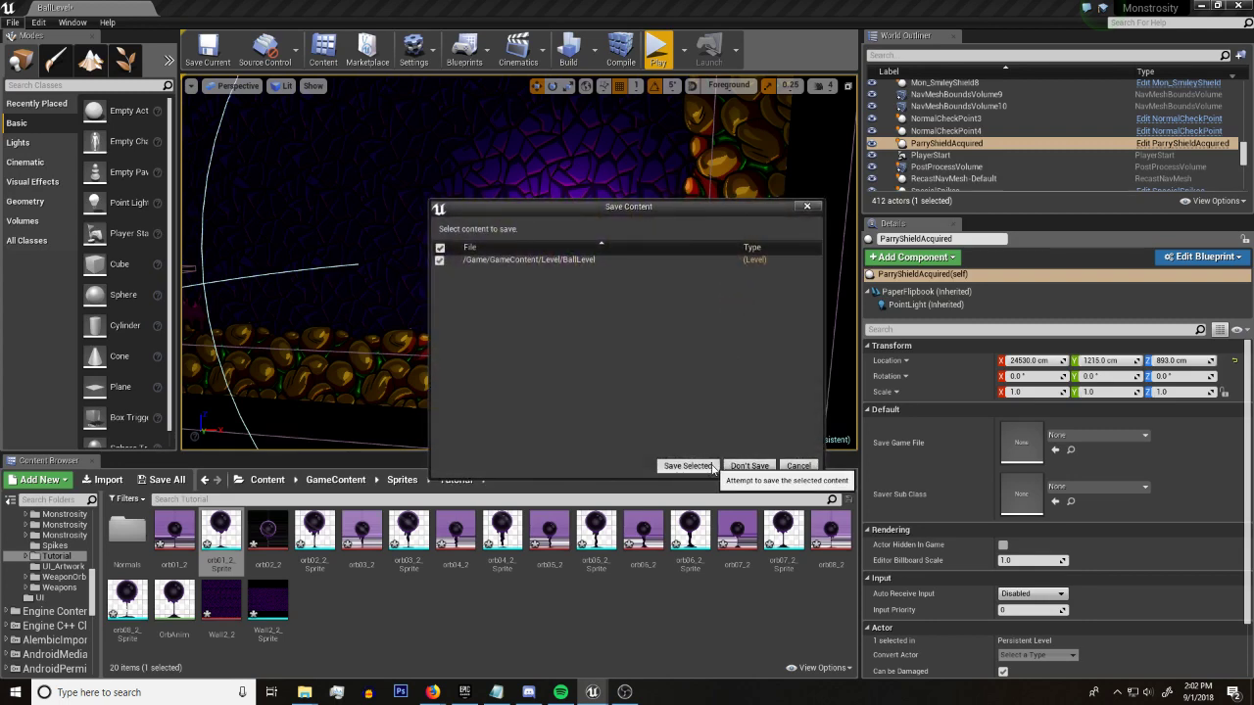
pyautogui.click(689, 465)
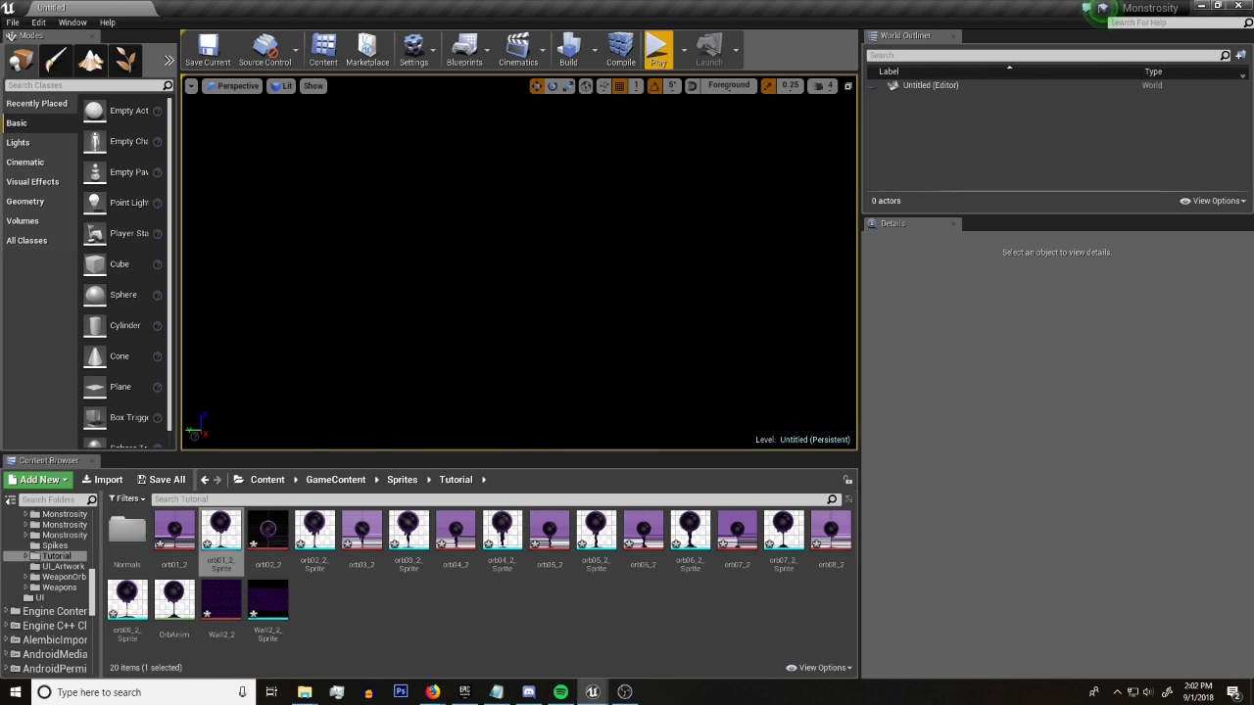
# Place the Wall2_2_Sprite wall in the new level and frame it in the view
pyautogui.moveTo(267, 600); pyautogui.dragTo(519, 299)
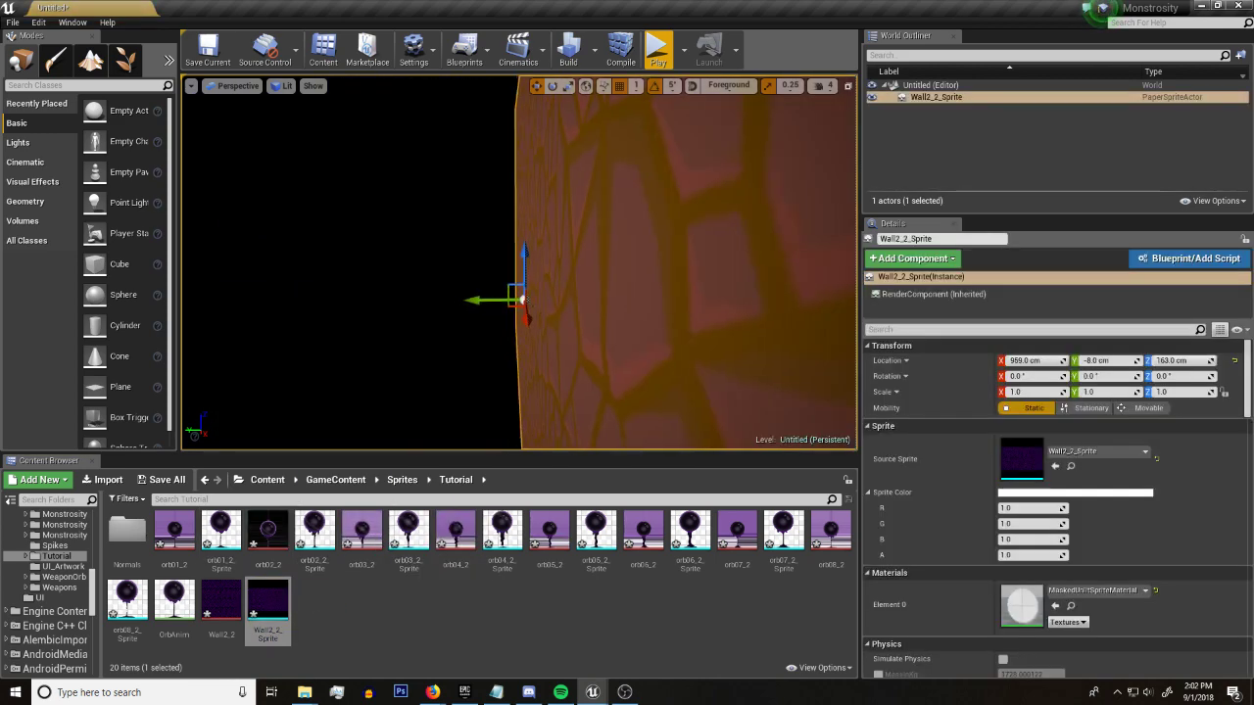
pyautogui.moveTo(520, 299); pyautogui.dragTo(569, 296, button='right')
pyautogui.click(350, 253)
pyautogui.click(509, 294)
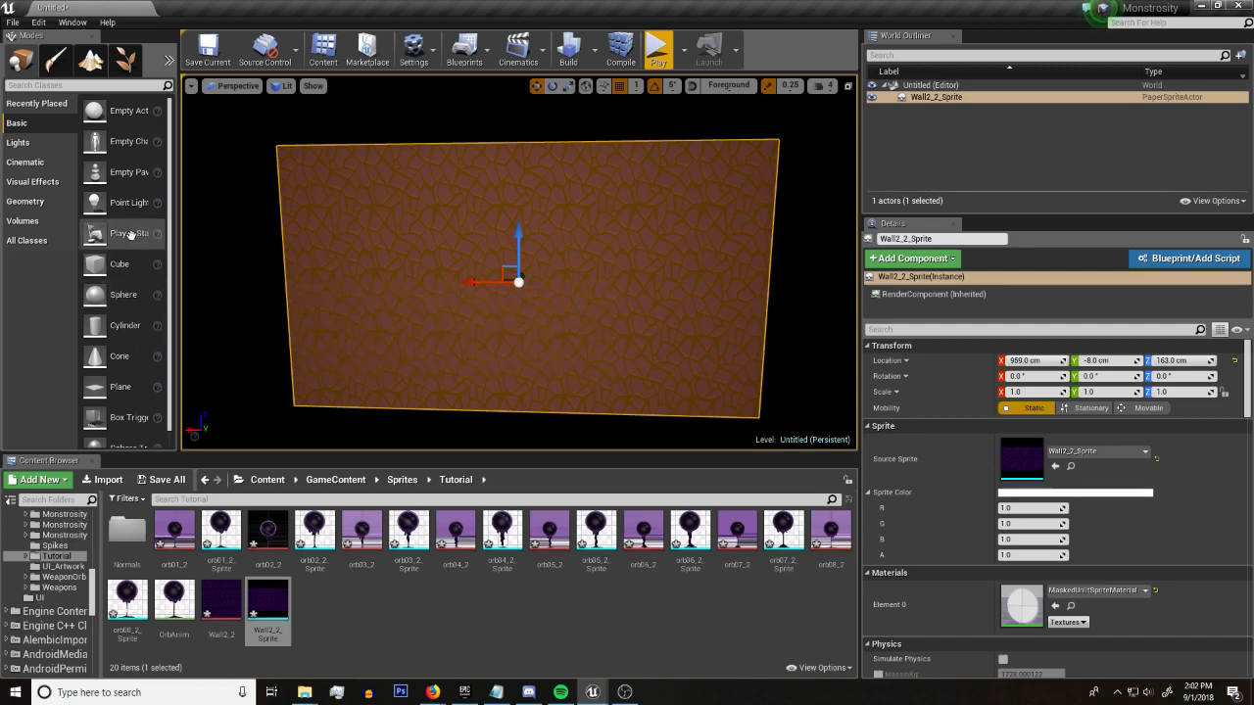
# Search the placeable actor classes for lights
pyautogui.click(101, 85)
pyautogui.write('lkight')
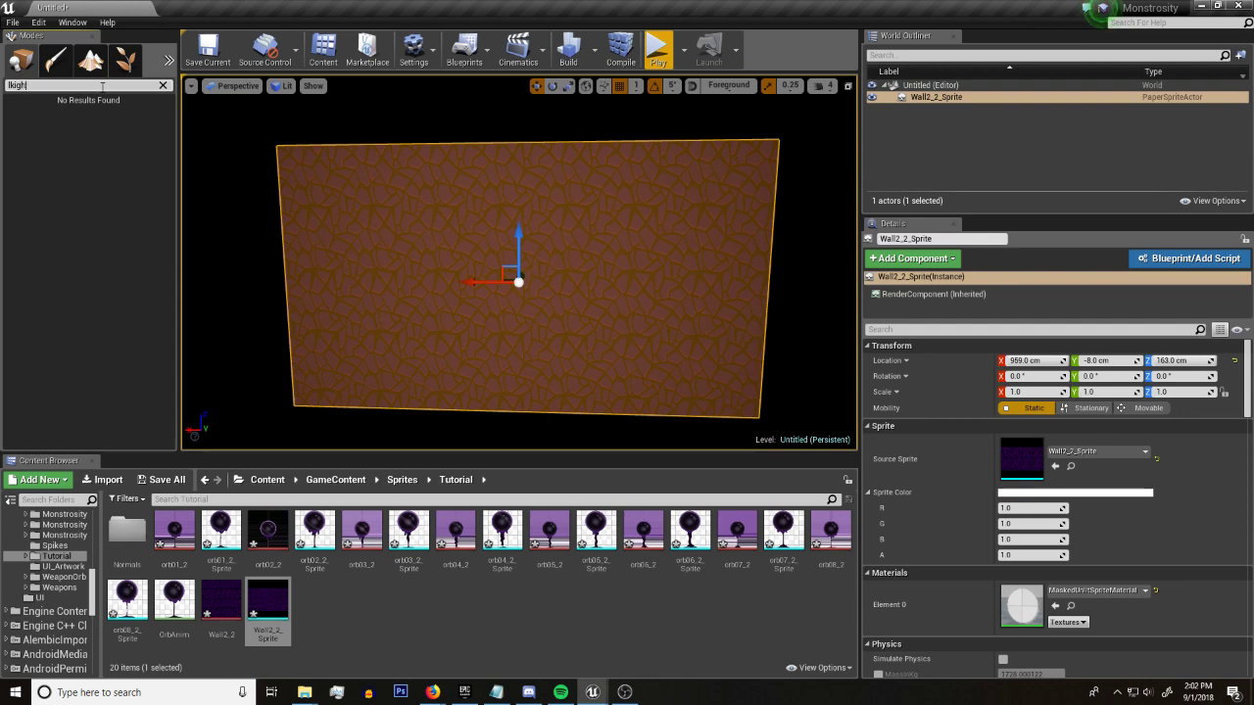
pyautogui.press('BackSpace')
pyautogui.press('BackSpace')
pyautogui.press('BackSpace')
pyautogui.press('BackSpace')
pyautogui.press('BackSpace')
pyautogui.press('BackSpace')
# Place a Point Light at the wall's centre and set its intensity to 50000
pyautogui.write('light')
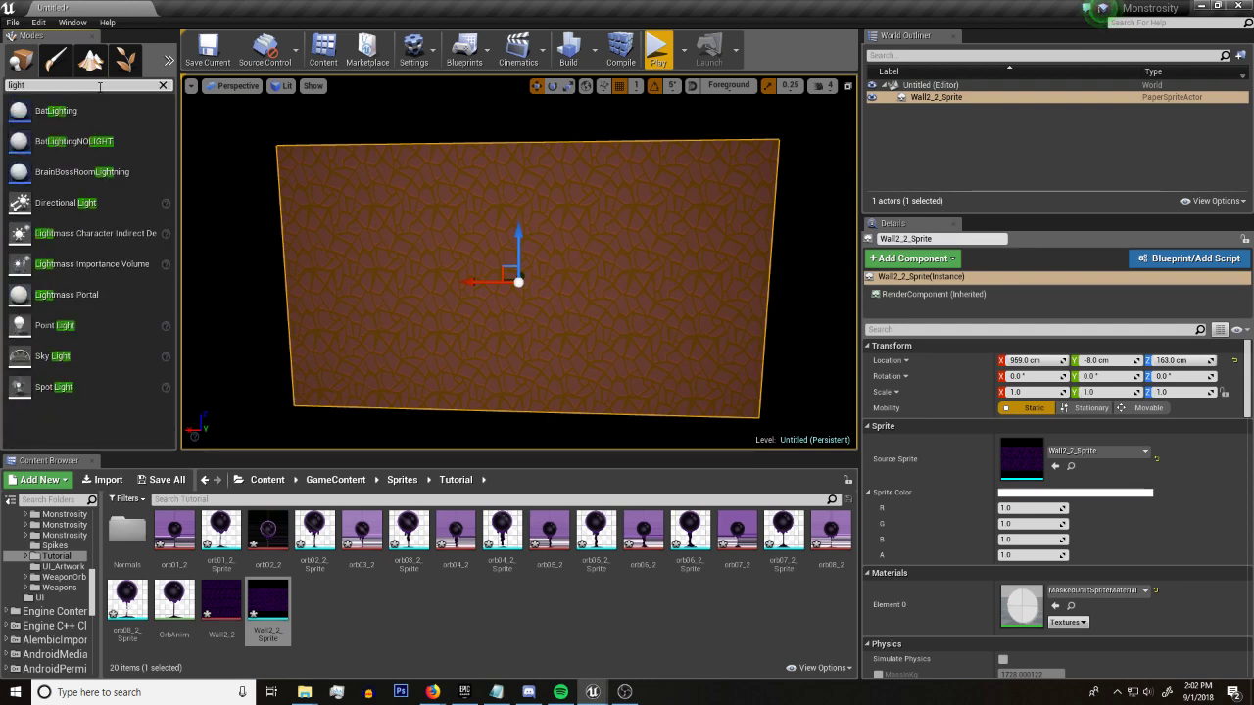
pyautogui.moveTo(58, 325); pyautogui.dragTo(437, 324)
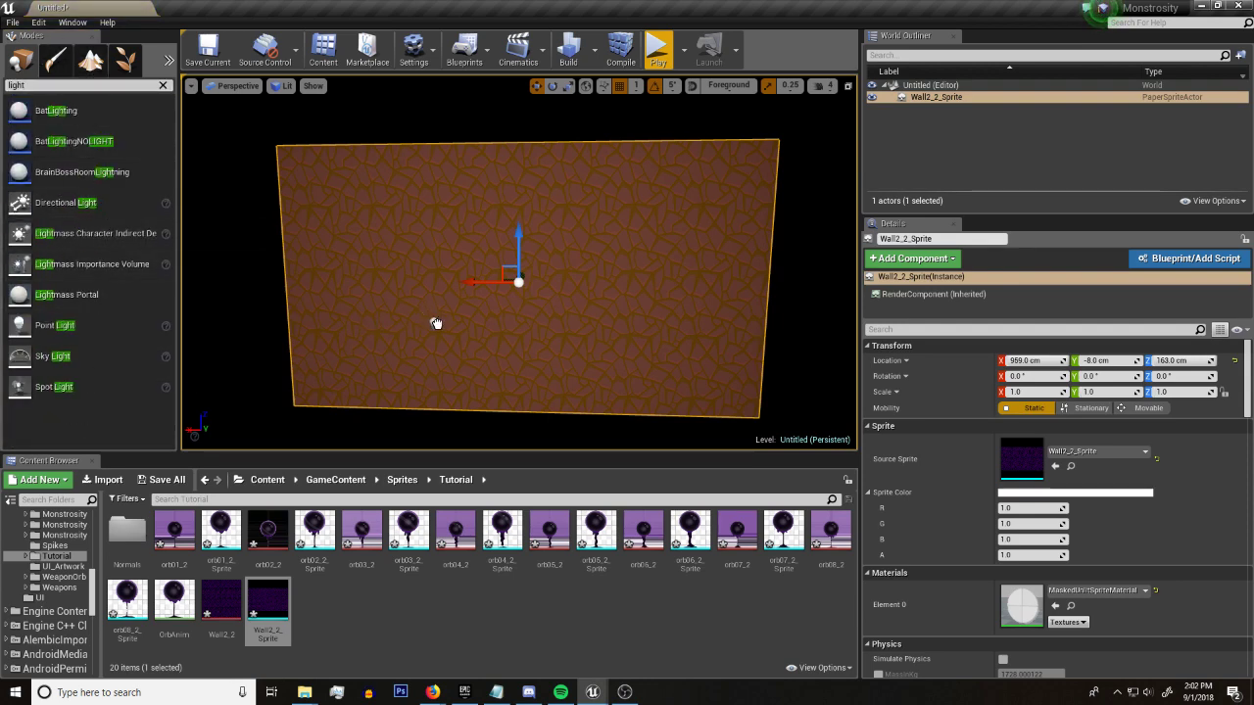
pyautogui.moveTo(408, 373); pyautogui.dragTo(402, 372)
pyautogui.moveTo(402, 372); pyautogui.dragTo(465, 316, button='right')
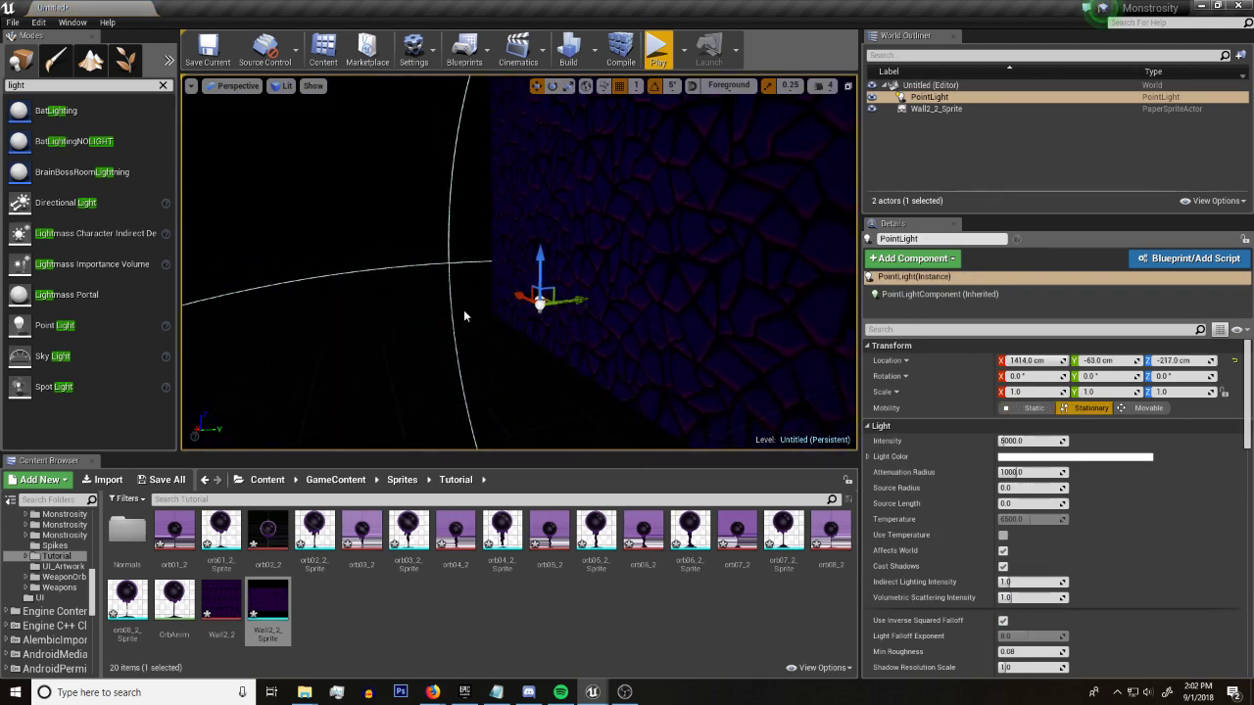
pyautogui.keyDown('shift'); pyautogui.moveTo(576, 300); pyautogui.dragTo(570, 343); pyautogui.keyUp('shift')
pyautogui.moveTo(570, 343); pyautogui.dragTo(549, 314, button='right')
pyautogui.keyDown('shift'); pyautogui.moveTo(593, 302); pyautogui.dragTo(501, 216); pyautogui.keyUp('shift')
pyautogui.click(1060, 441)
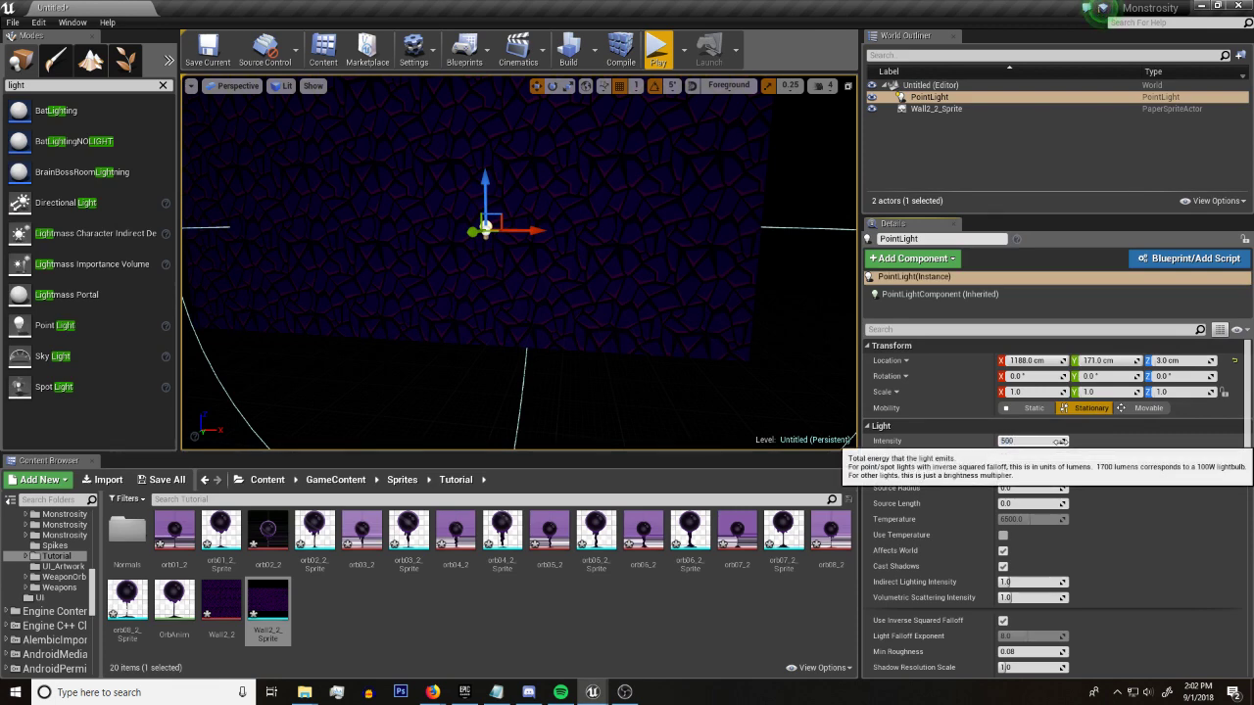
pyautogui.press('Return')
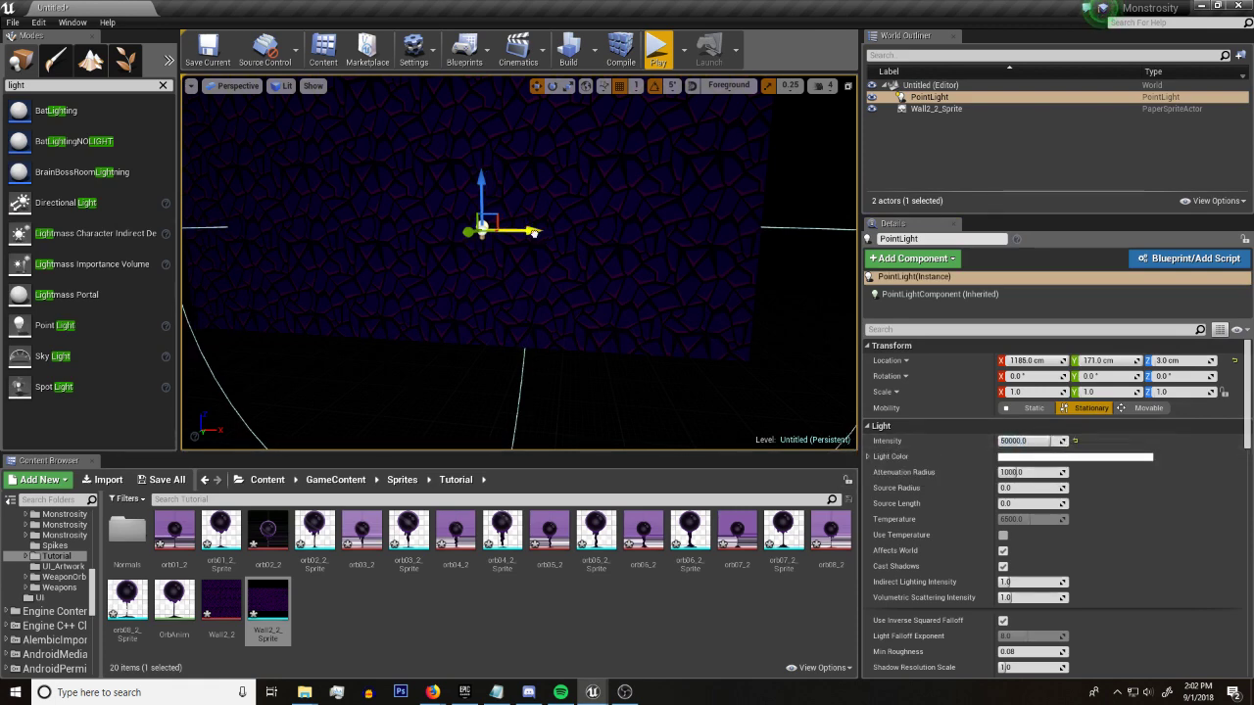
# Open Wall2_2_Sprite in the sprite editor and search its Default Material choices for 'defaultlit'
pyautogui.click(637, 294)
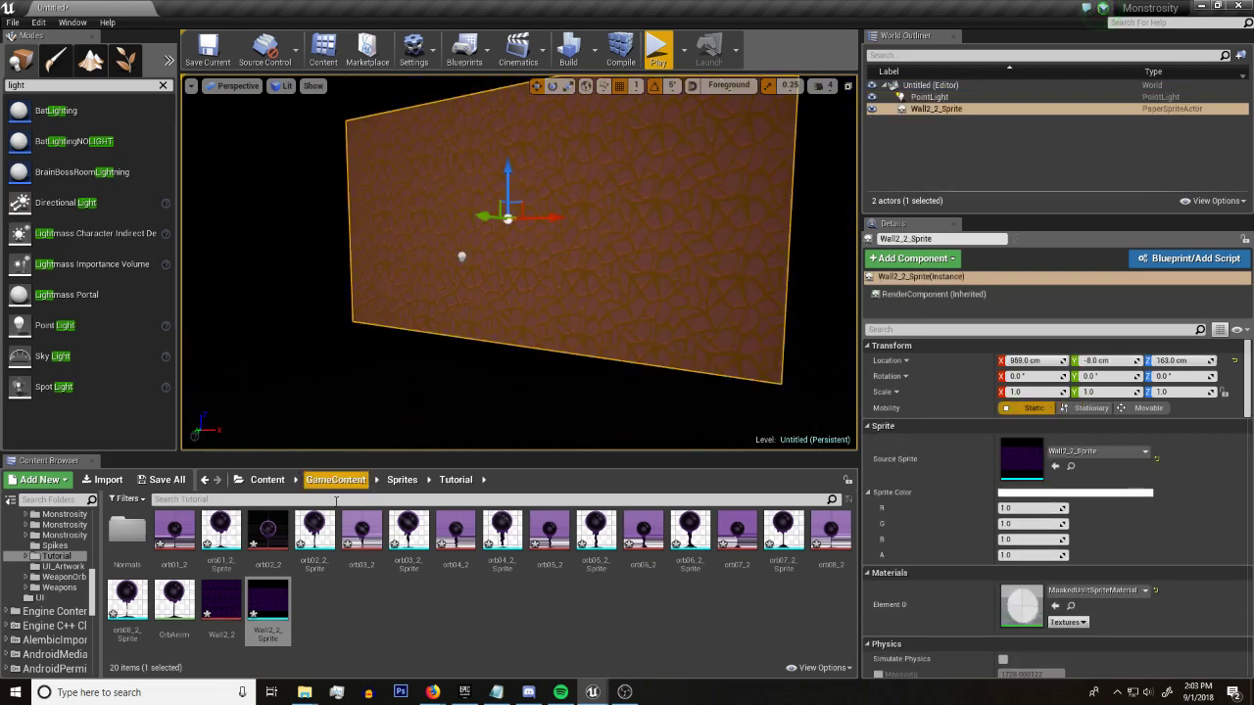
pyautogui.doubleClick(271, 604)
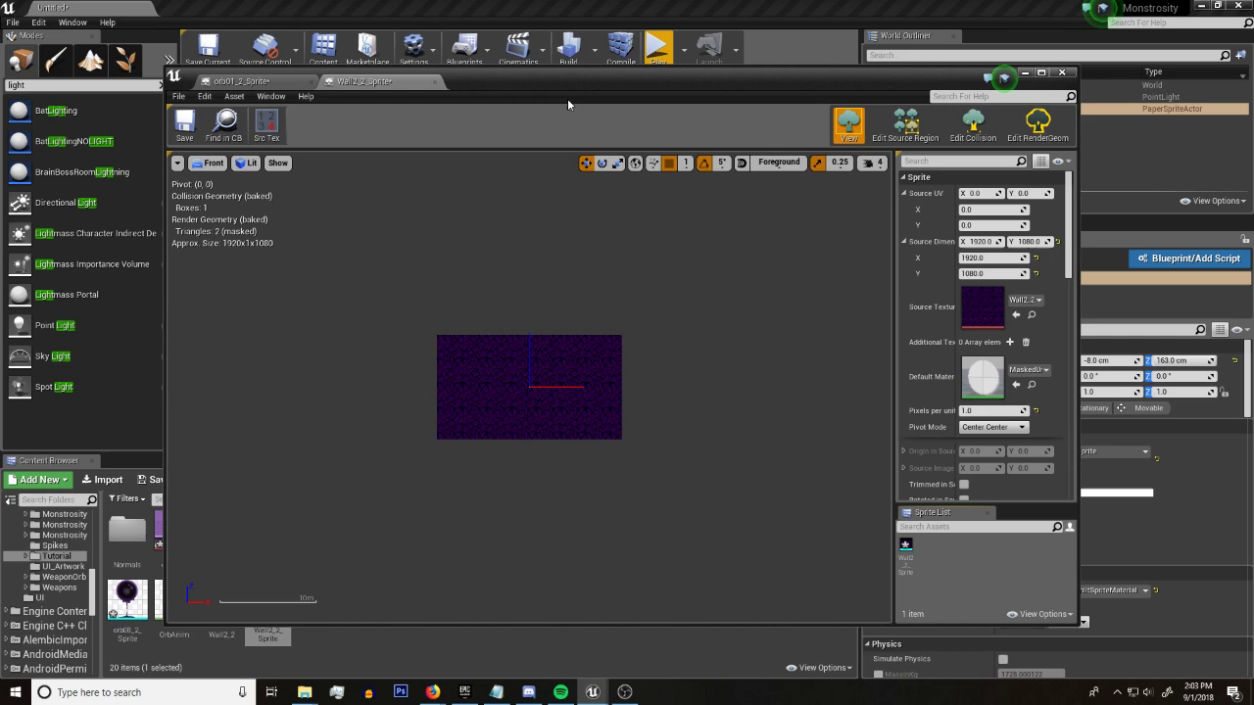
pyautogui.moveTo(573, 80); pyautogui.dragTo(701, 52)
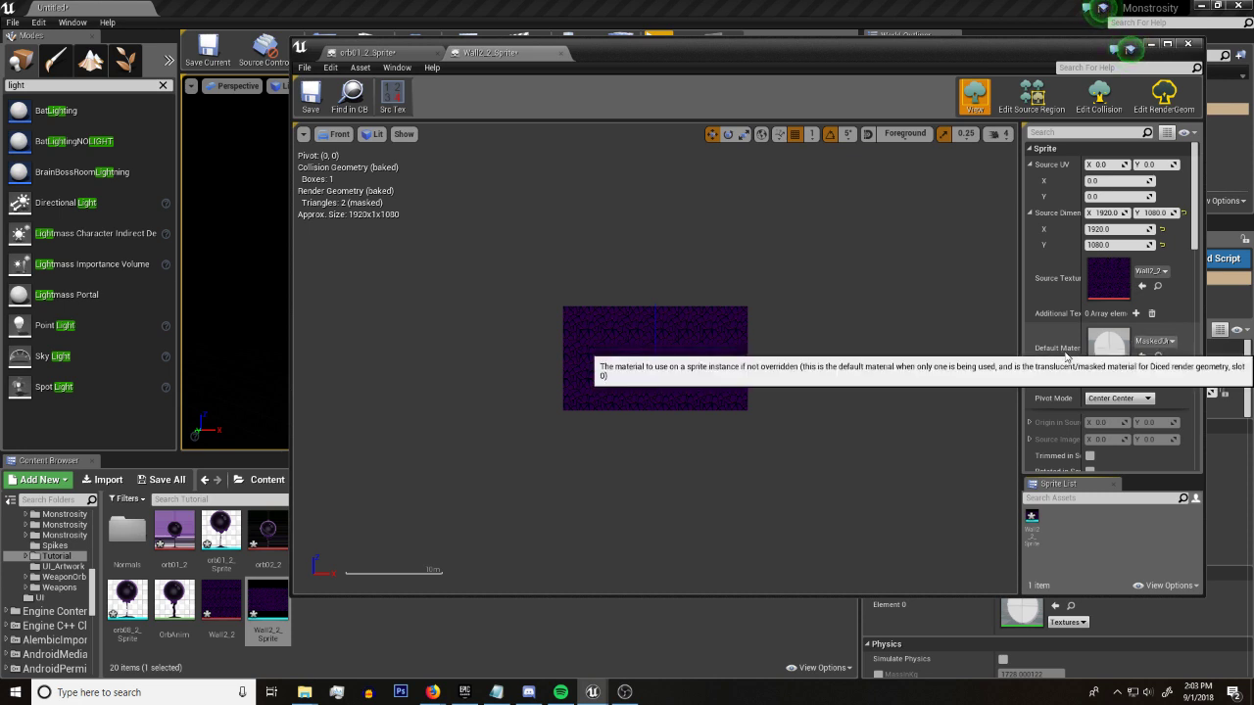
pyautogui.click(1142, 342)
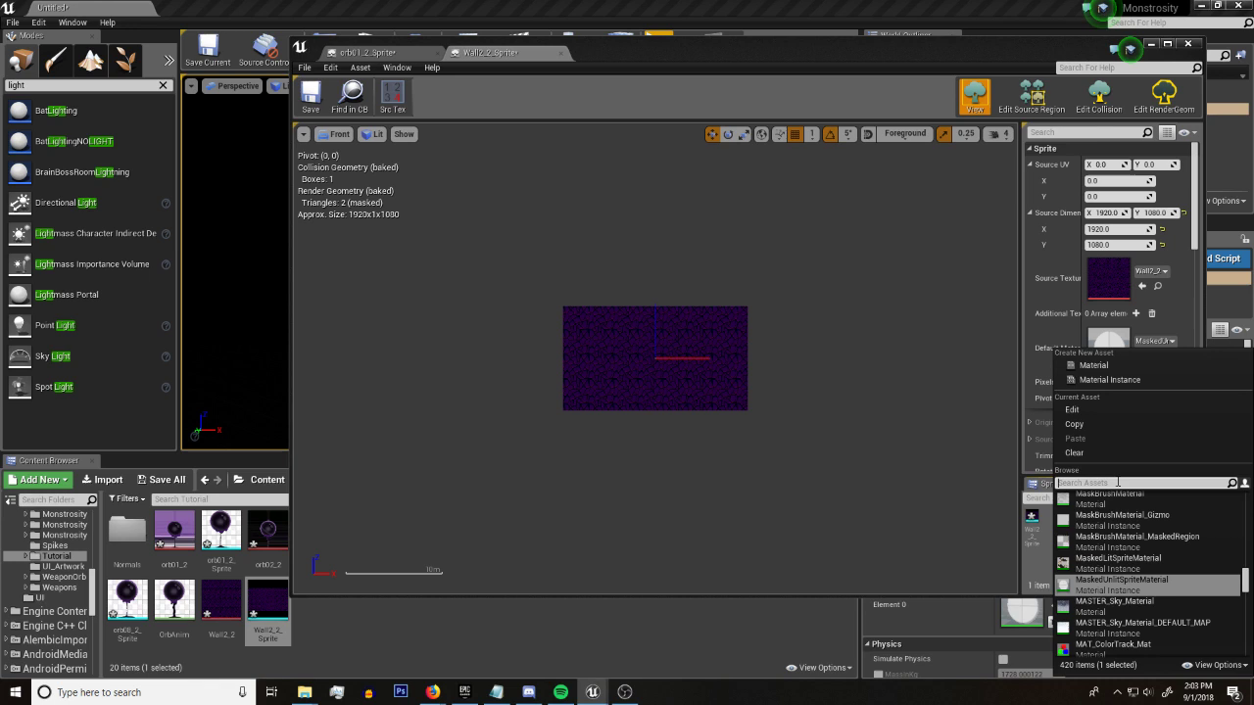
pyautogui.write('defau')
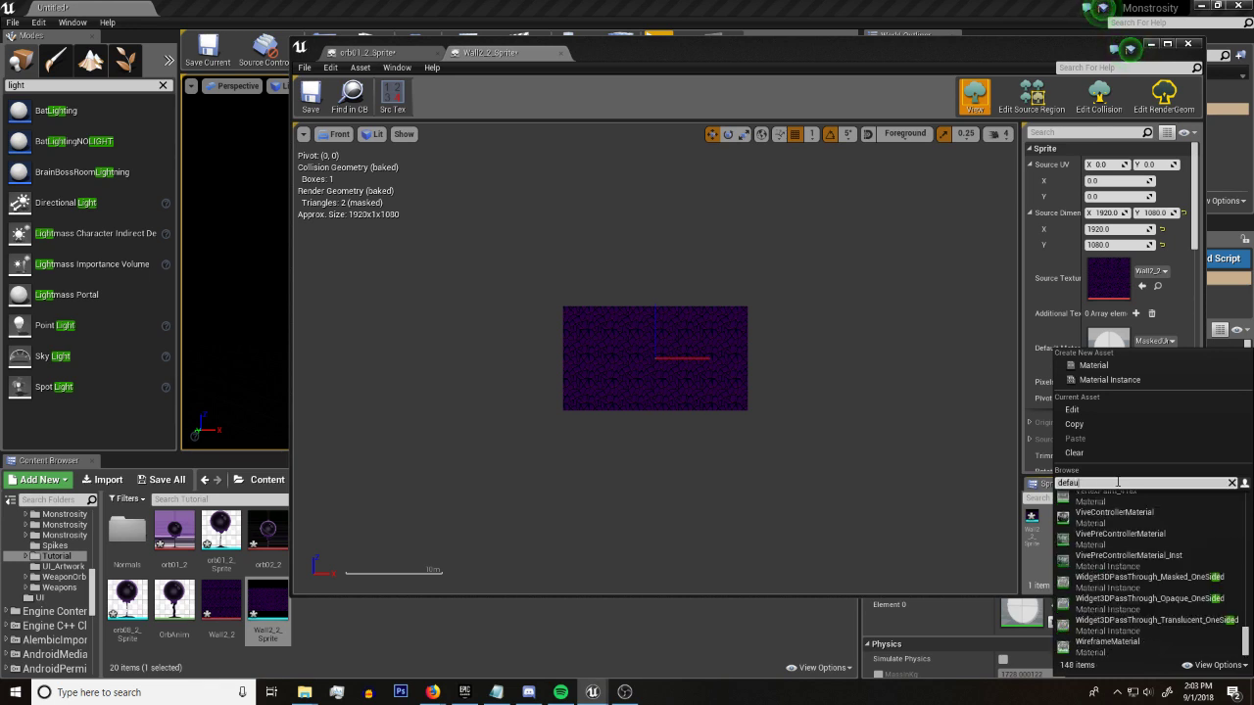
pyautogui.write('ltlit')
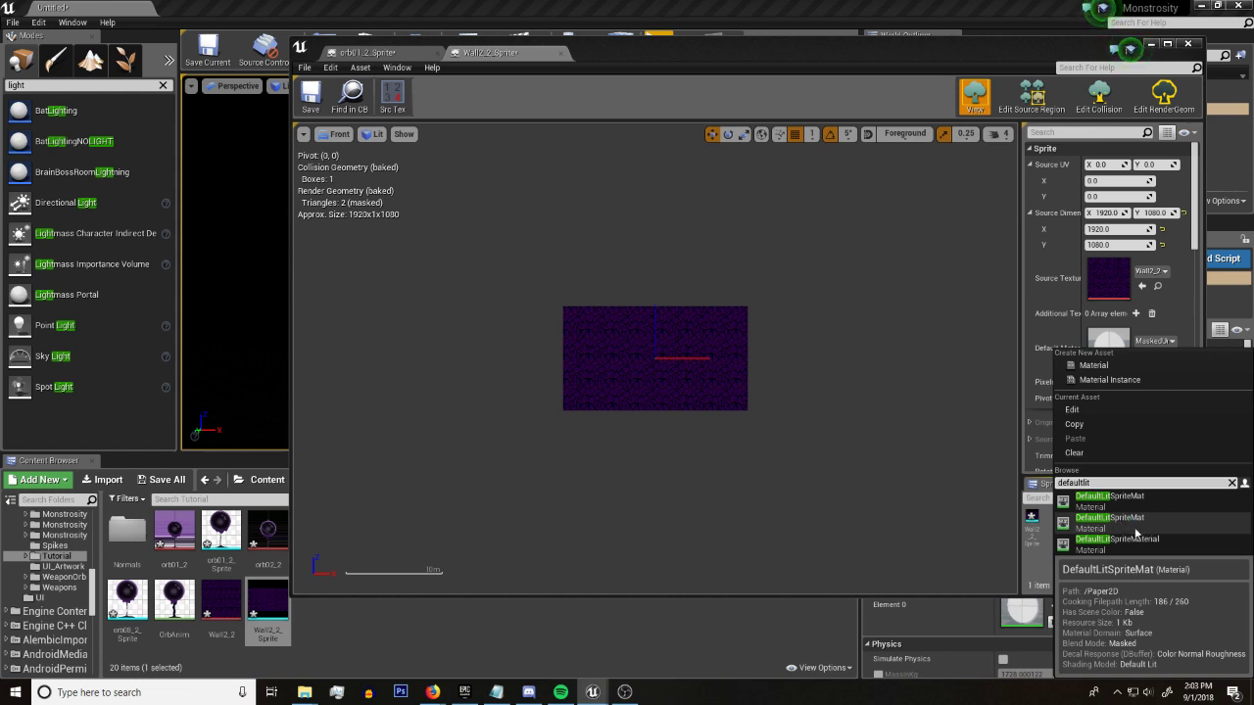
# Show plugin content and set the sprite's default material to DefaultLitSpriteMat
pyautogui.click(1200, 666)
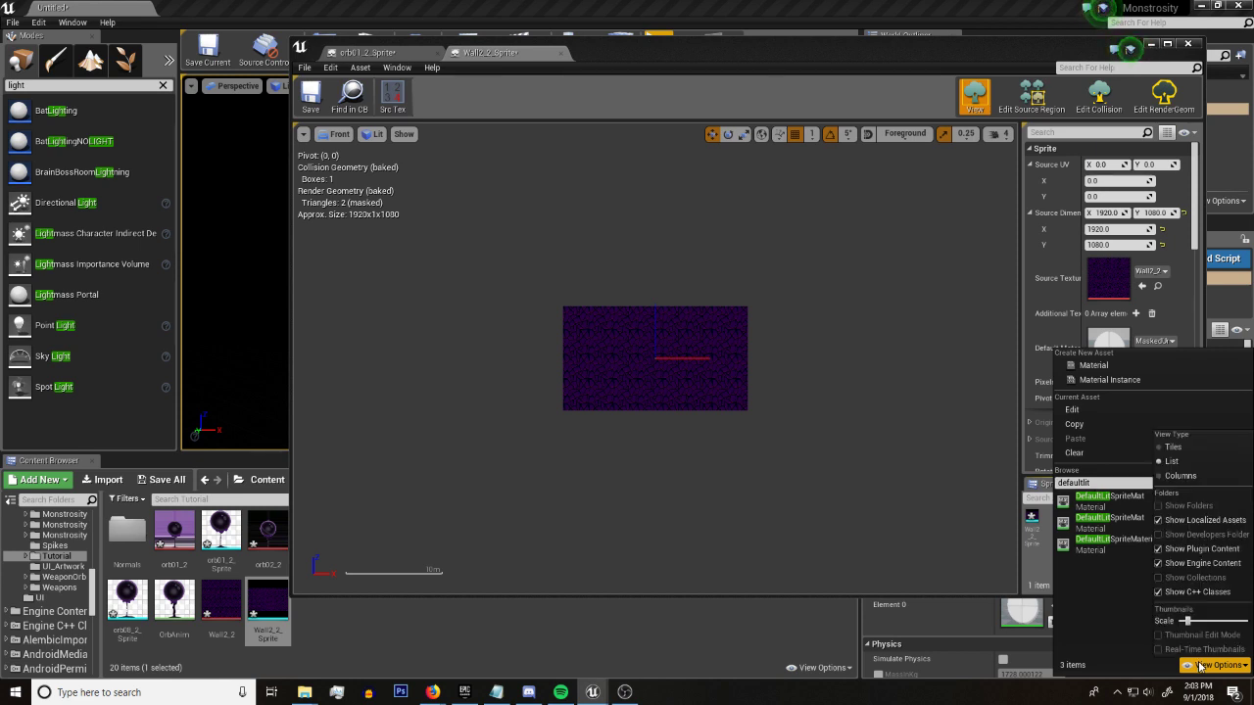
pyautogui.click(1162, 554)
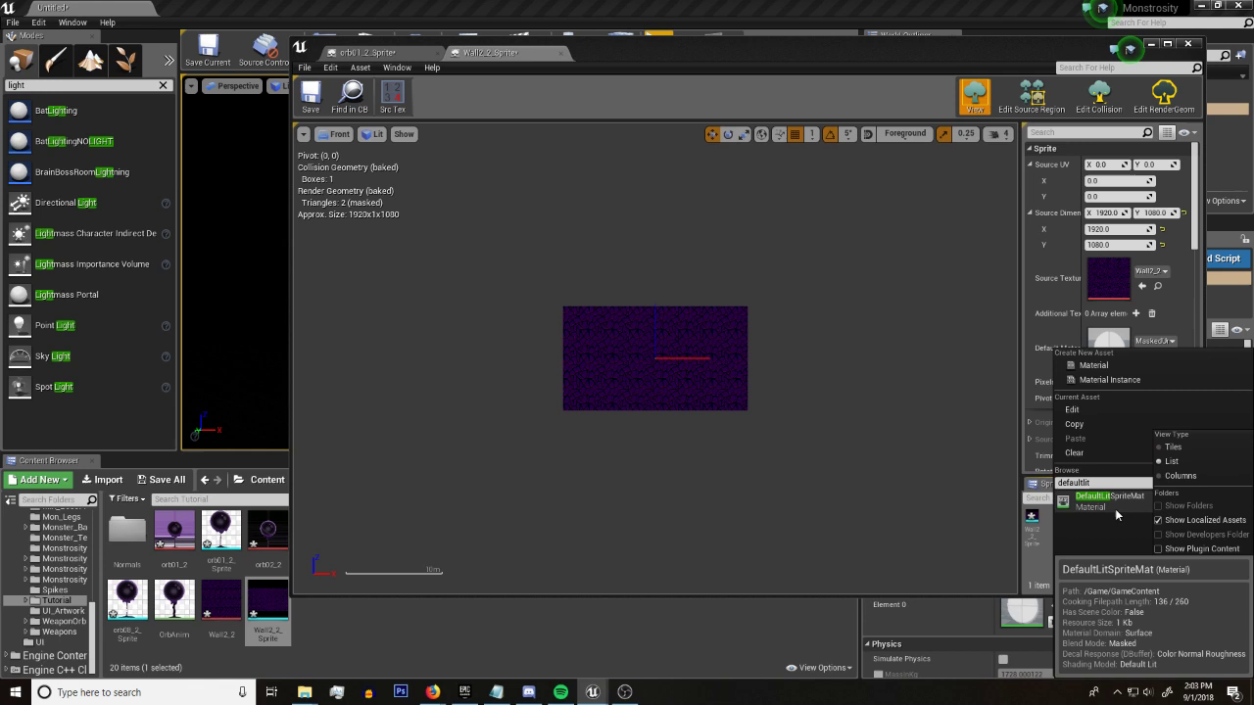
pyautogui.click(1158, 549)
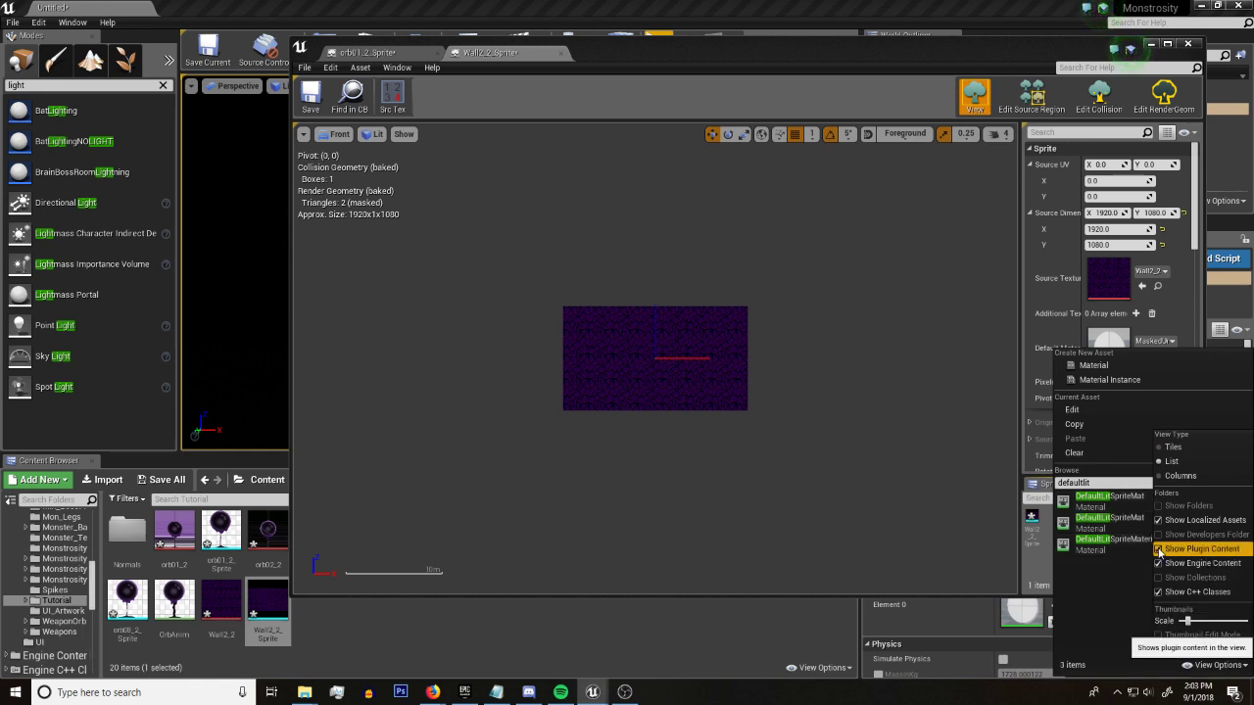
pyautogui.click(1110, 527)
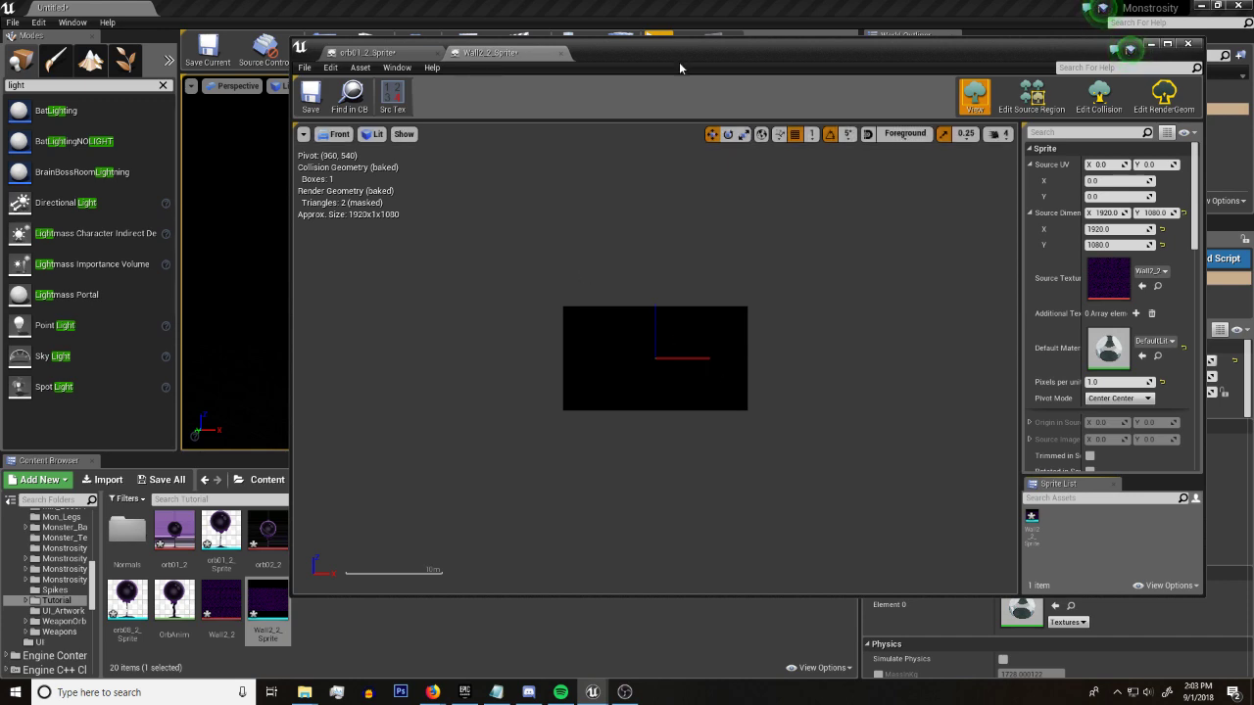
# Compare the preview in Unlit and Lit modes, then save the wall sprite
pyautogui.moveTo(679, 57); pyautogui.dragTo(578, 38)
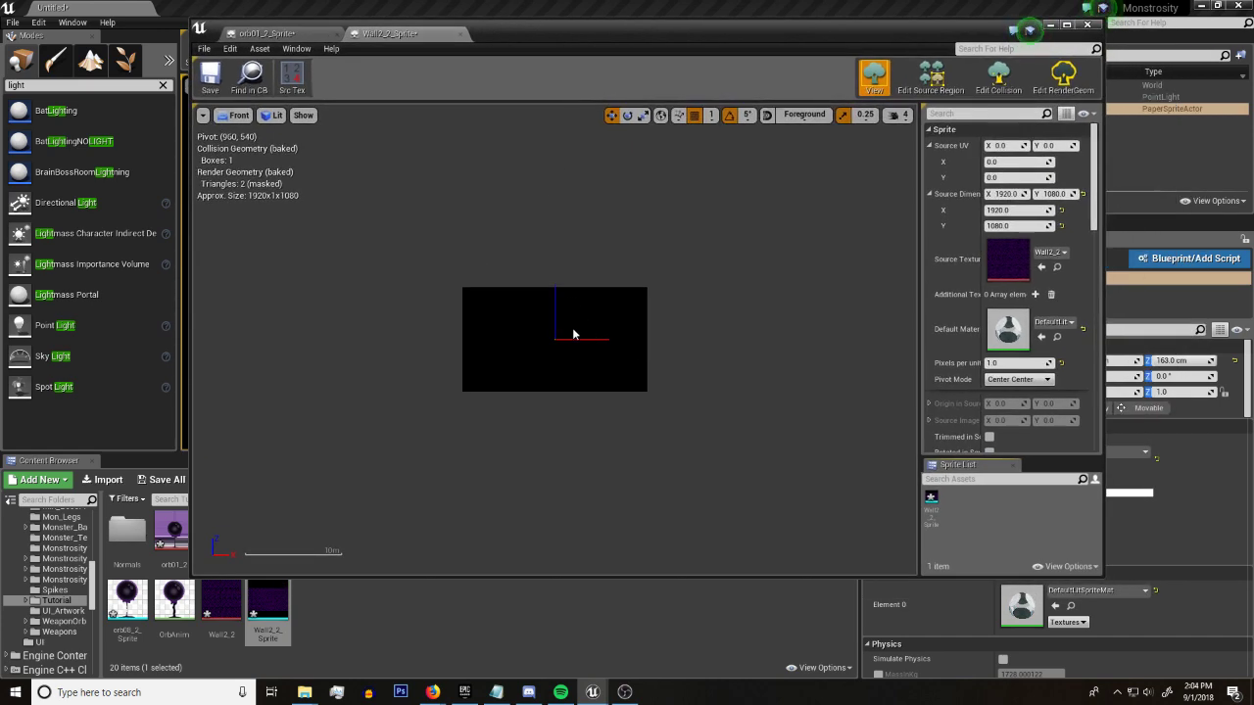
pyautogui.click(275, 116)
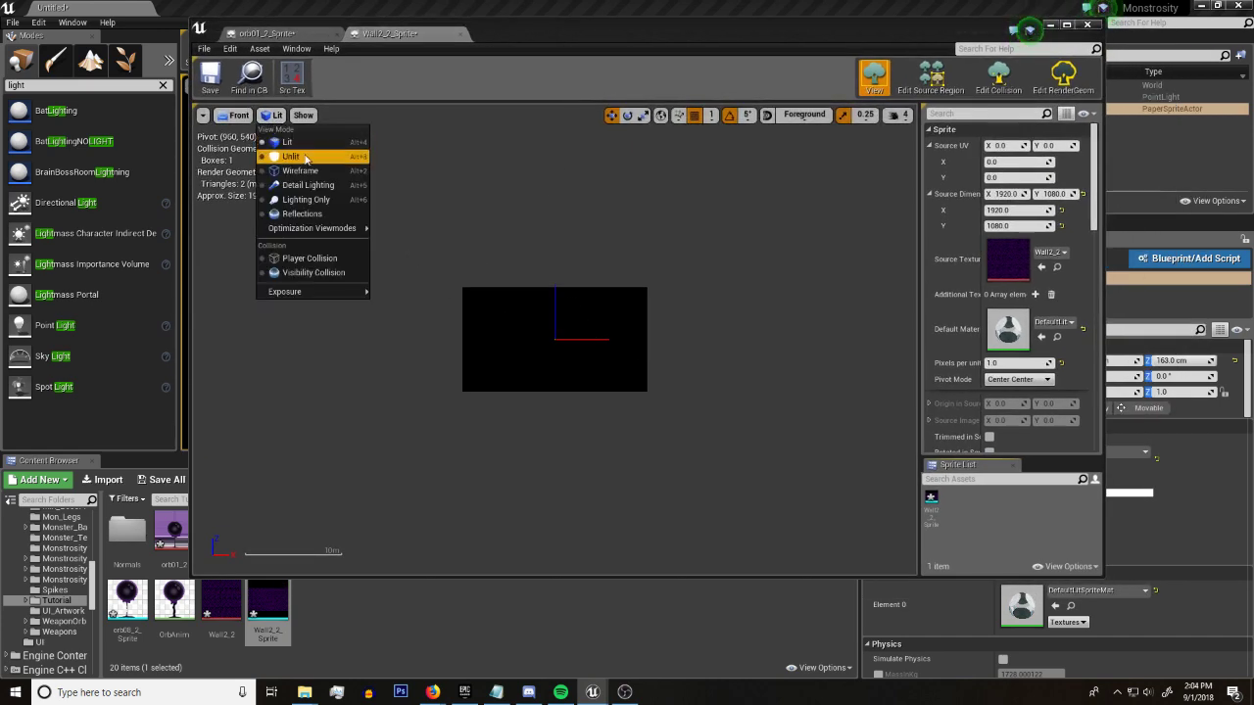
pyautogui.click(302, 156)
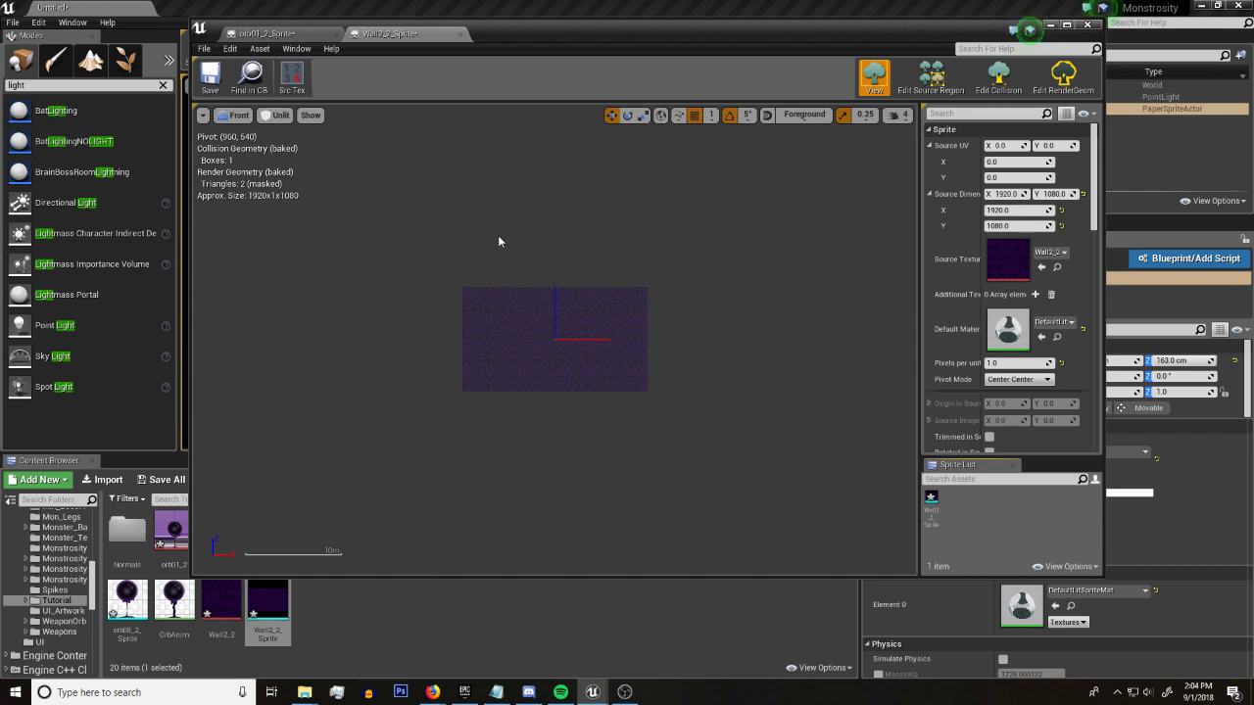
pyautogui.click(276, 116)
pyautogui.click(302, 136)
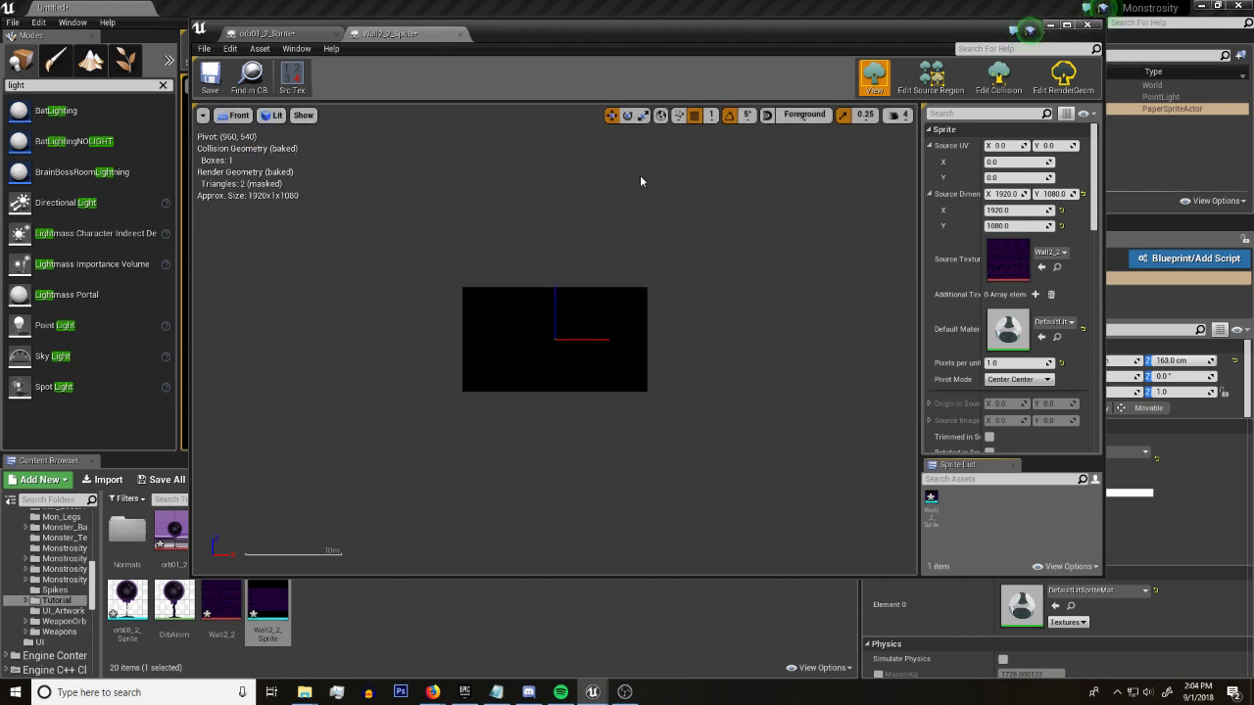
pyautogui.click(211, 79)
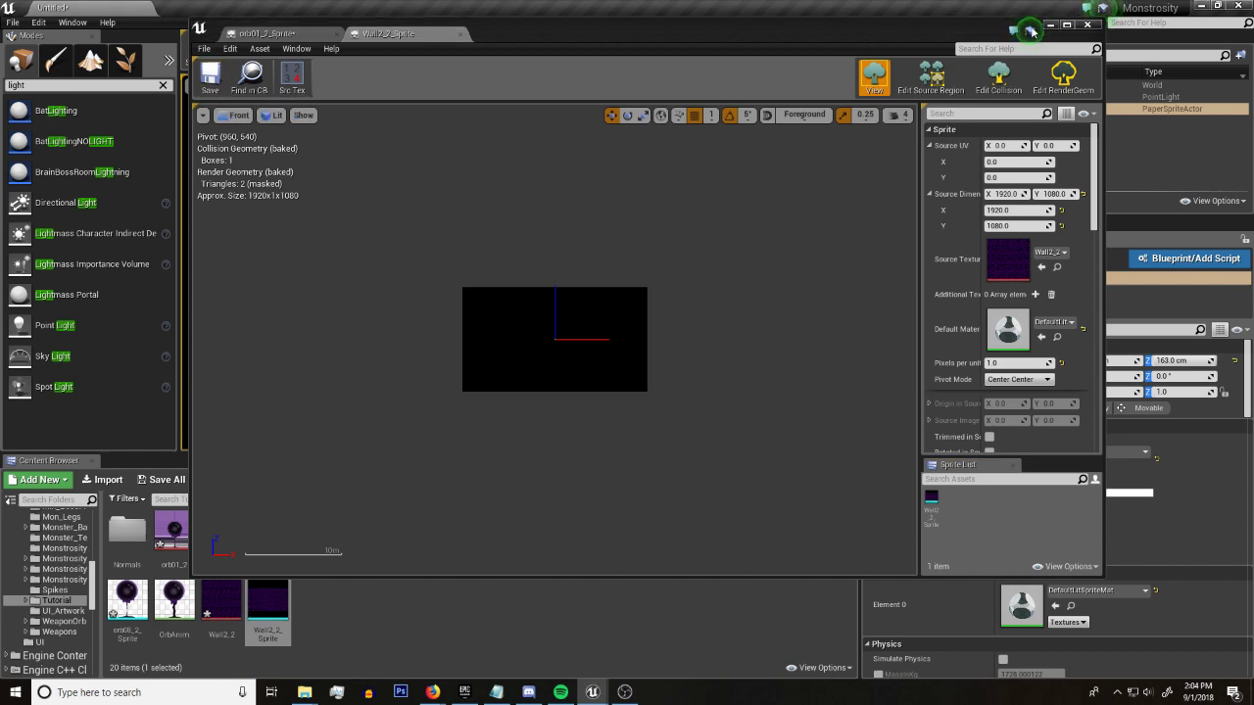
# Return to the level and shift the point light right in front of the purple wall
pyautogui.click(1049, 26)
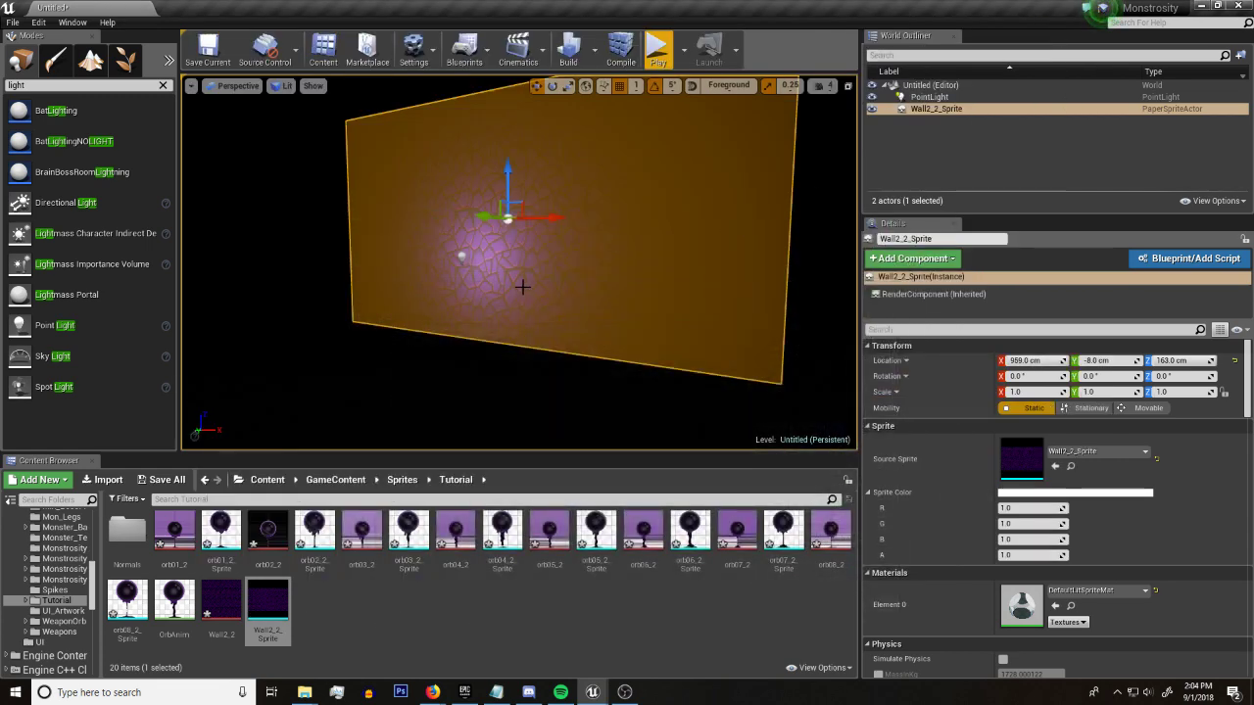
pyautogui.click(462, 257)
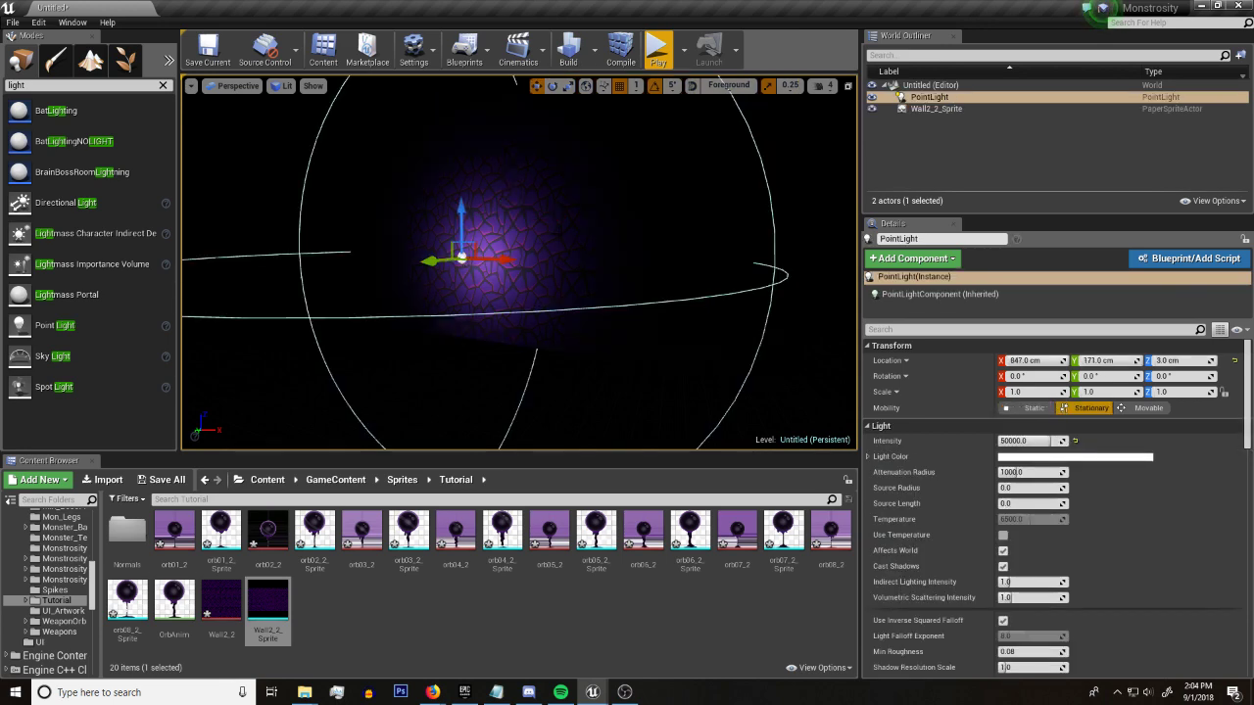
pyautogui.moveTo(462, 257); pyautogui.dragTo(481, 303)
pyautogui.scroll(5, 541, 257)
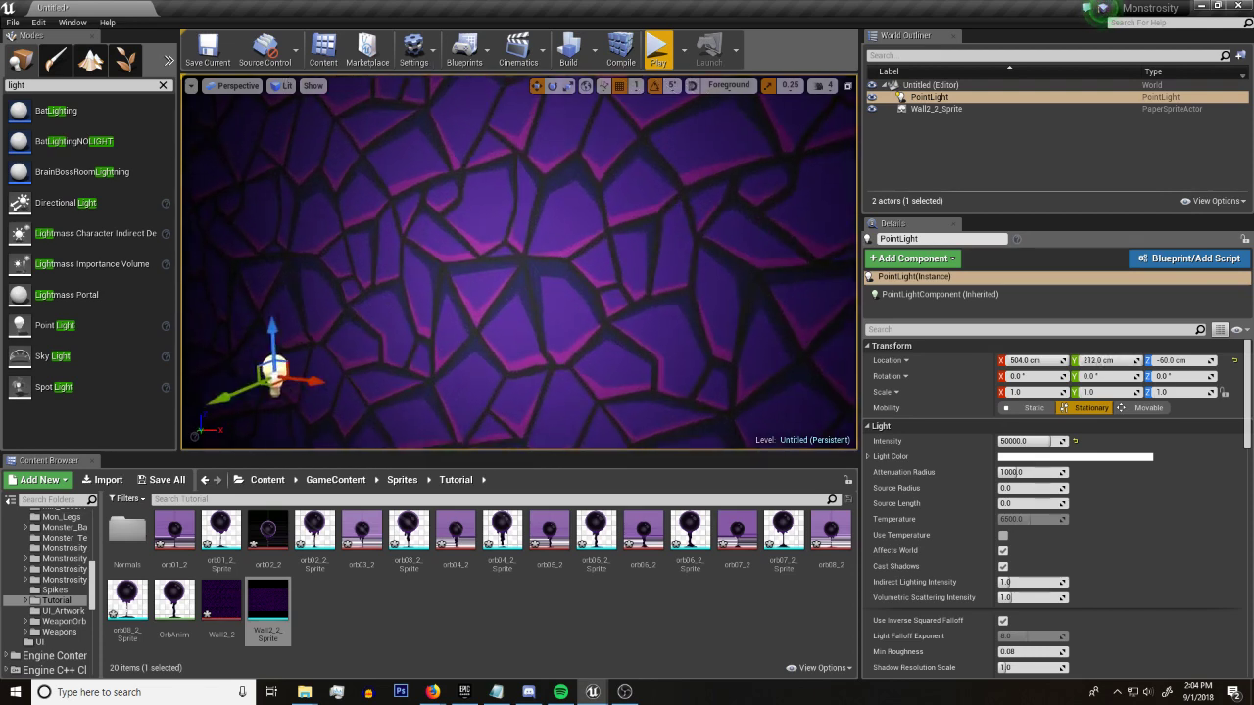
pyautogui.click(541, 258)
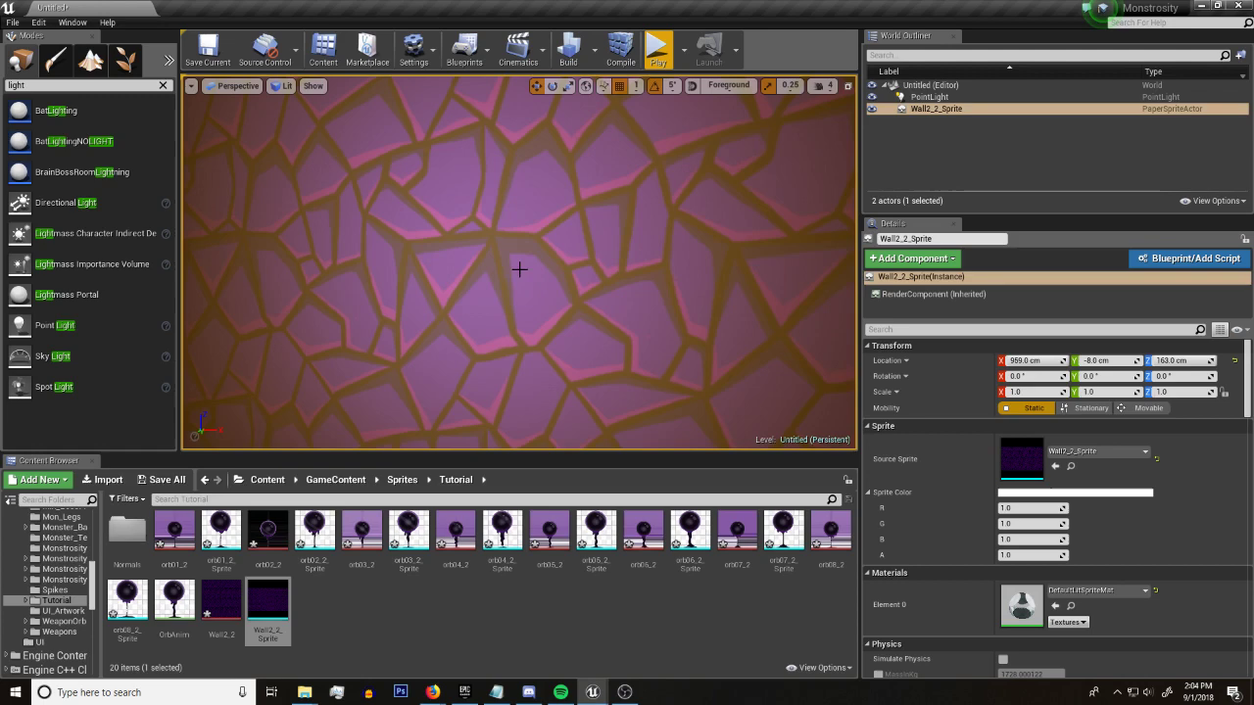
pyautogui.scroll(-6, 519, 269)
# Nudge the point light further right so it lights the wall's centre
pyautogui.click(428, 347)
pyautogui.scroll(4, 508, 320)
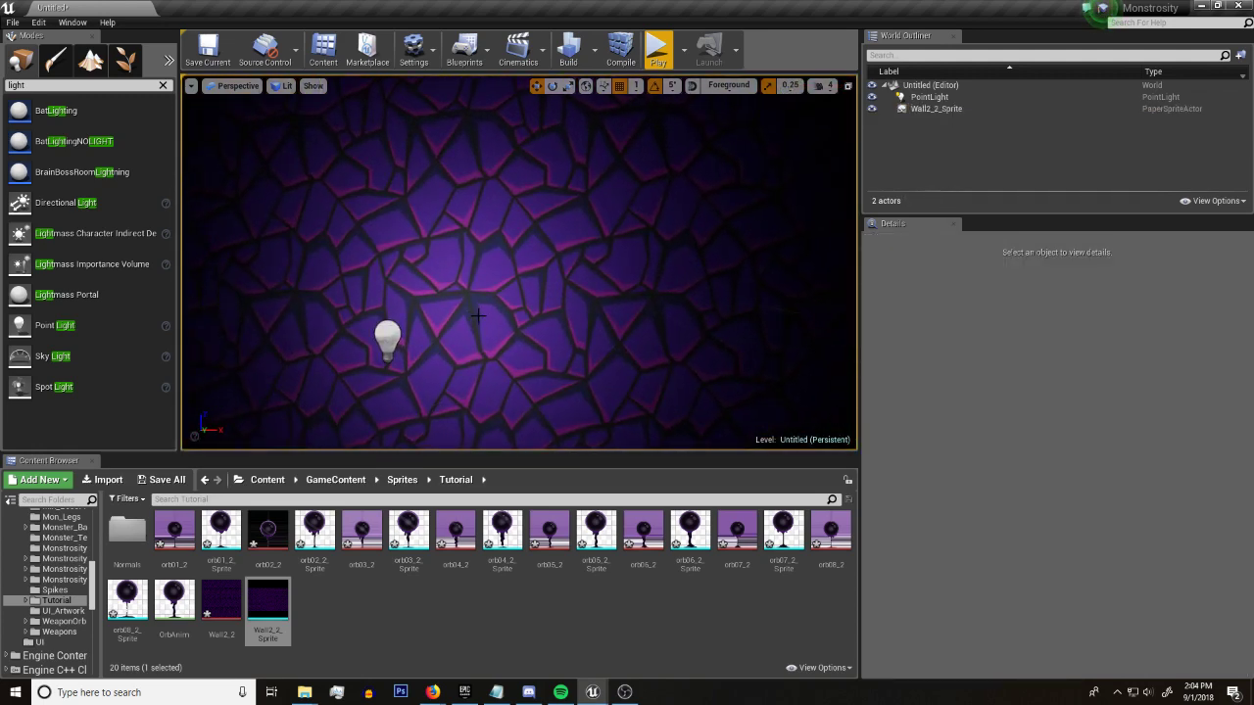
pyautogui.scroll(-5, 483, 305)
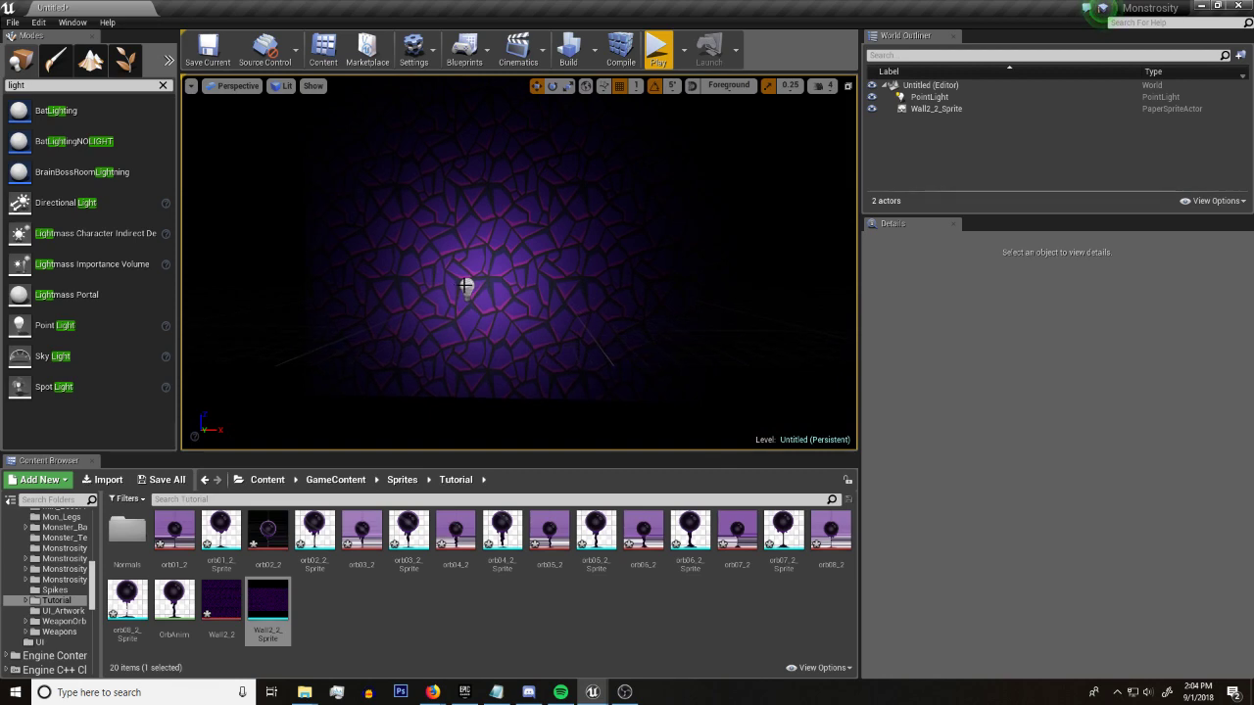
pyautogui.click(466, 286)
pyautogui.moveTo(496, 262)
pyautogui.mouseDown()
pyautogui.moveTo(488, 277)
pyautogui.moveTo(632, 264)
pyautogui.moveTo(598, 291)
pyautogui.moveTo(578, 252)
pyautogui.moveTo(501, 275)
pyautogui.mouseUp()
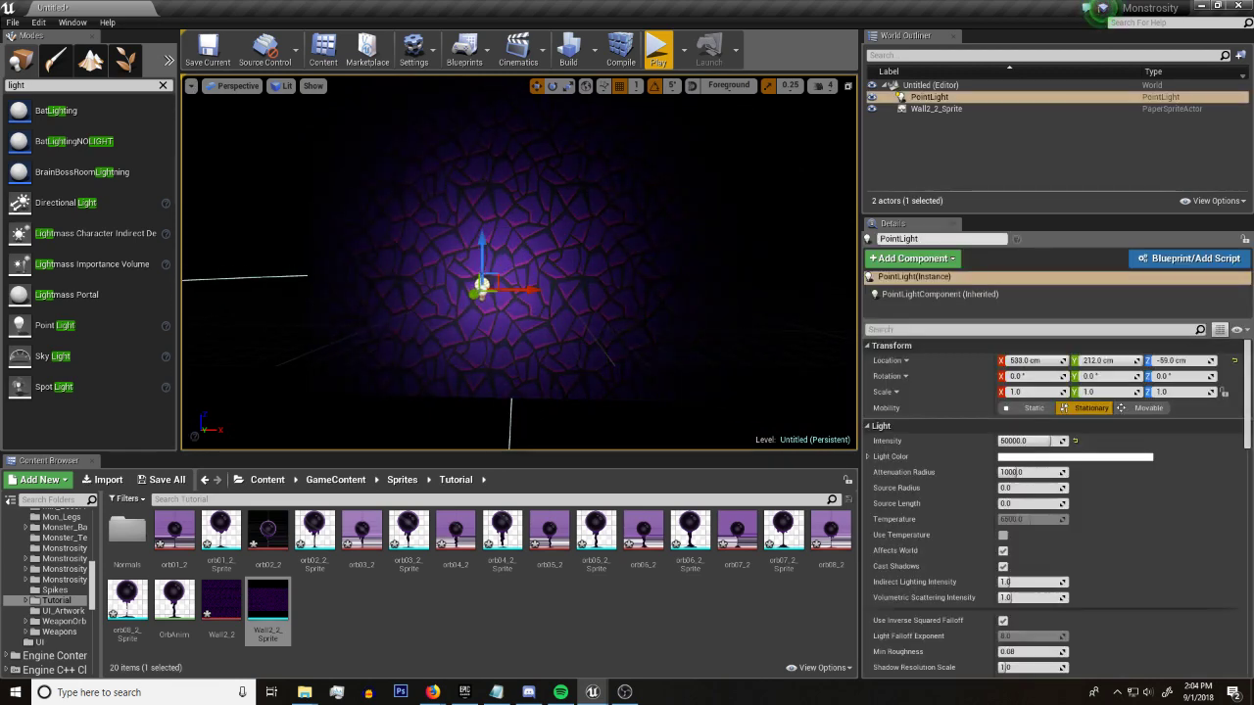
pyautogui.click(569, 274)
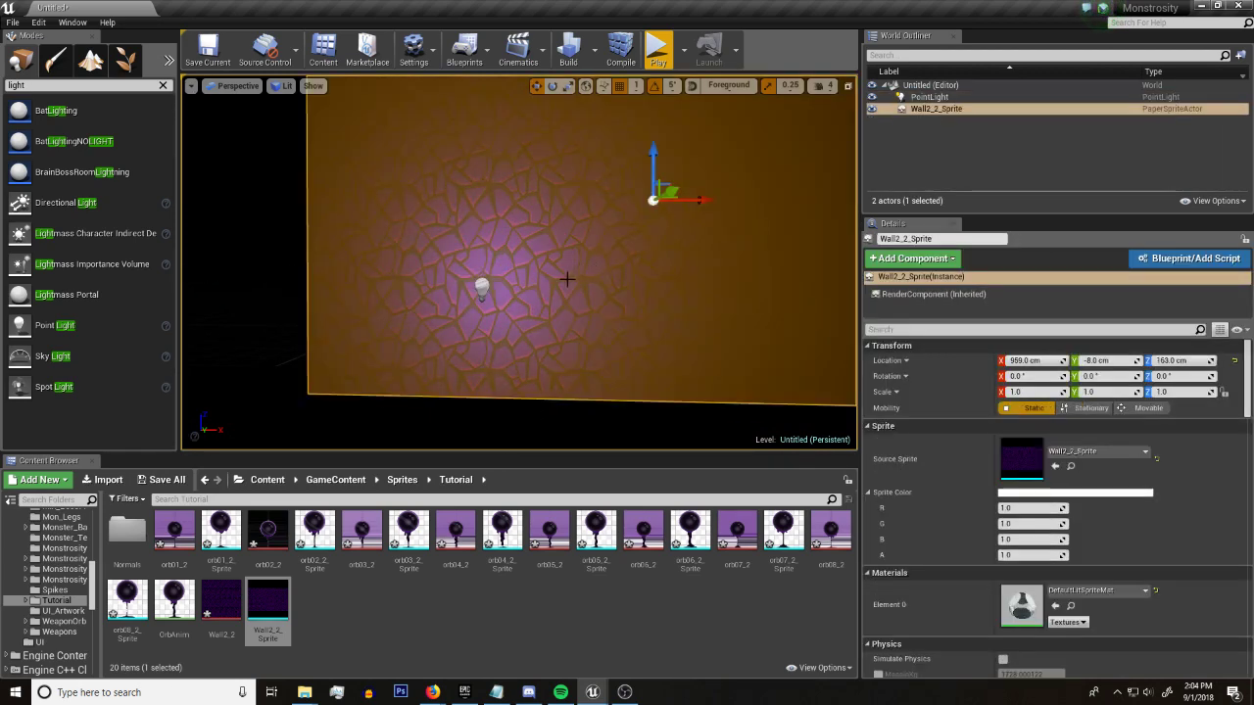
# Reopen Wall2_2_Sprite and expose an empty Additional Textures Slot #0
pyautogui.doubleClick(271, 597)
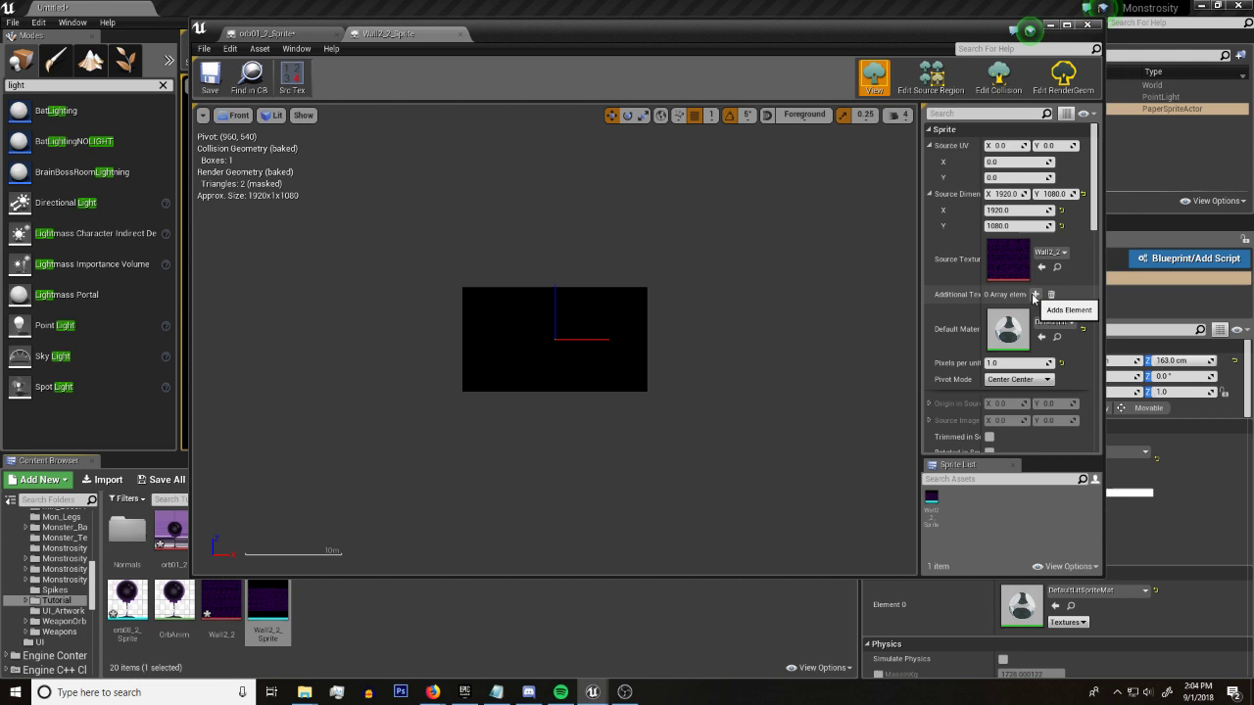
pyautogui.moveTo(981, 302)
pyautogui.mouseDown()
pyautogui.moveTo(993, 301)
pyautogui.moveTo(975, 302)
pyautogui.mouseUp()
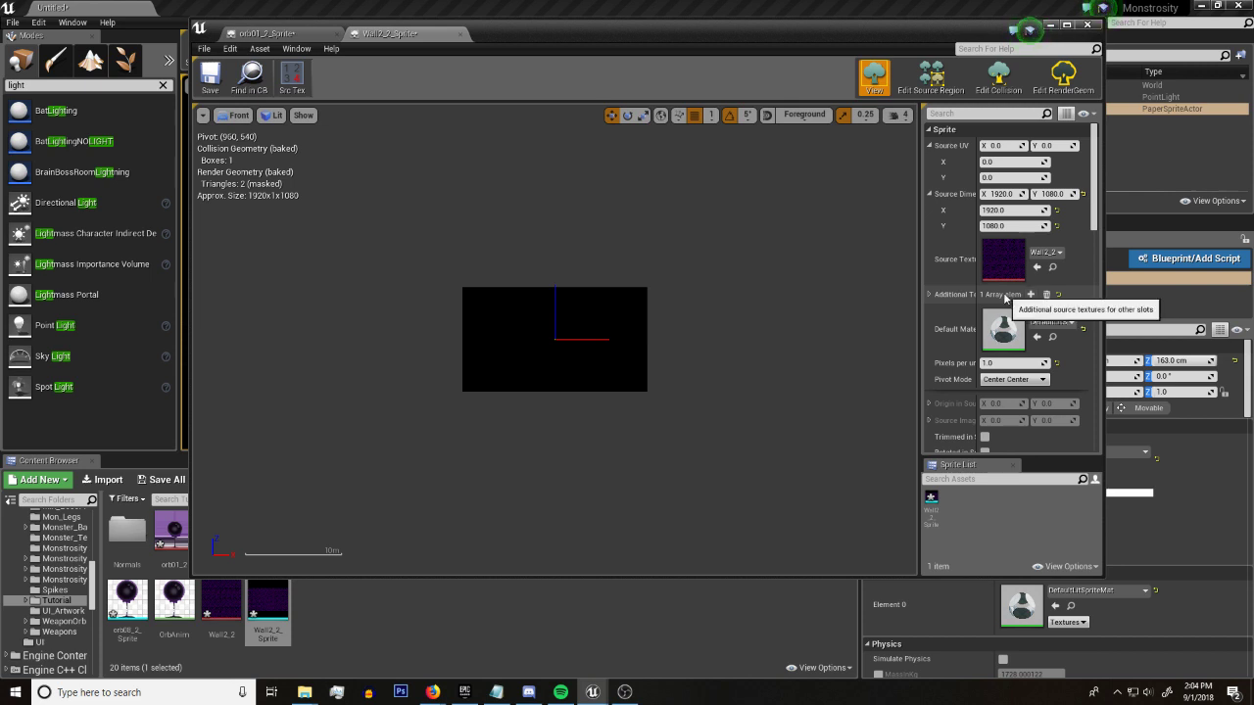
pyautogui.click(997, 294)
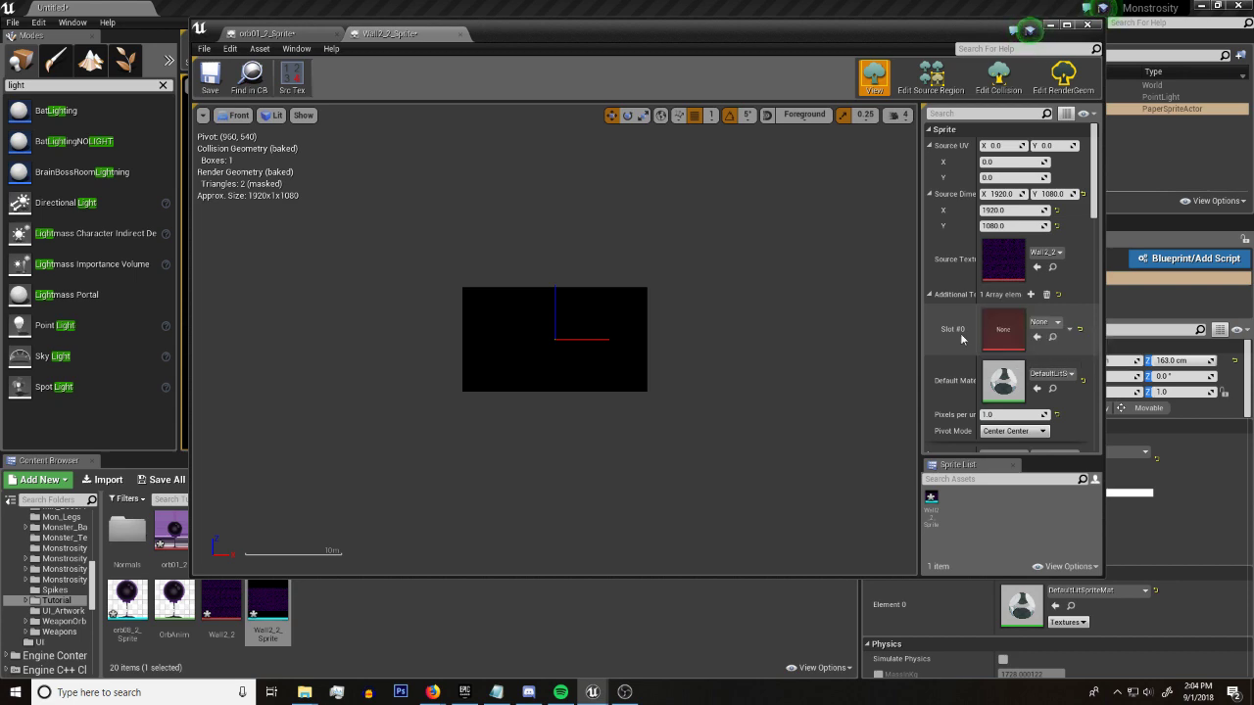
# Browse the Content Browser to Sprites > 2ndLevelArtwork > Normals
pyautogui.moveTo(586, 44); pyautogui.dragTo(716, 79)
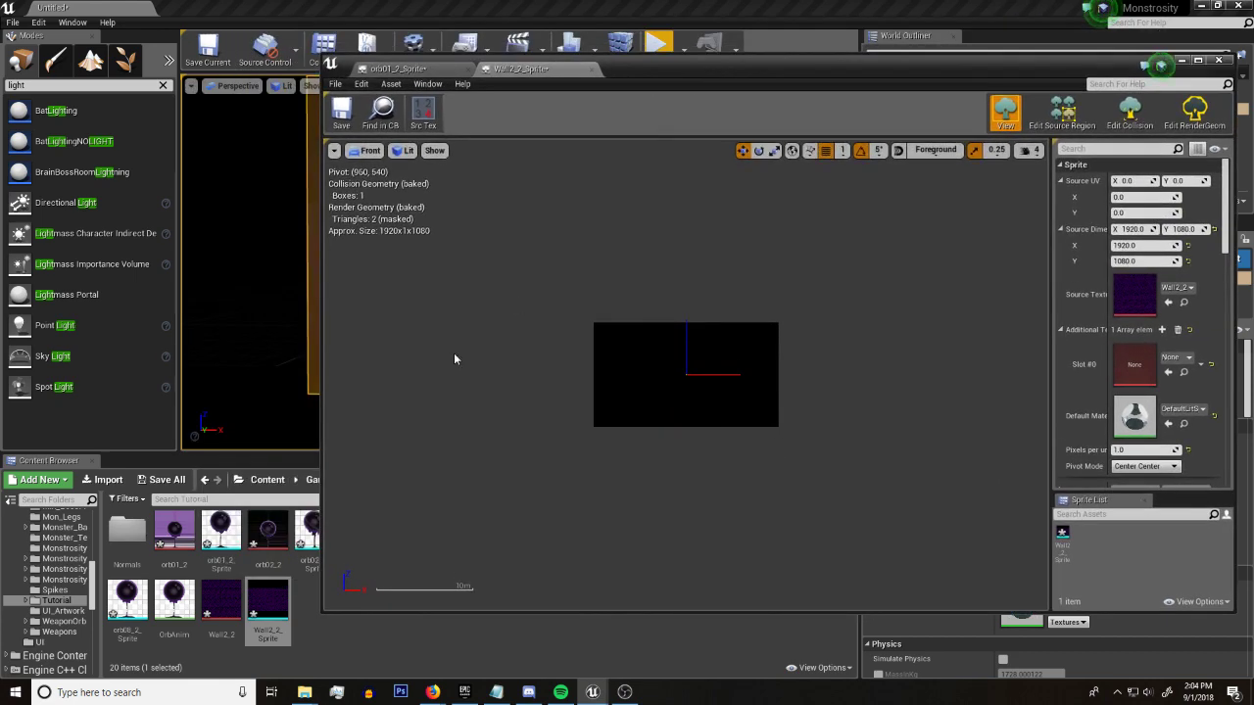
pyautogui.doubleClick(128, 538)
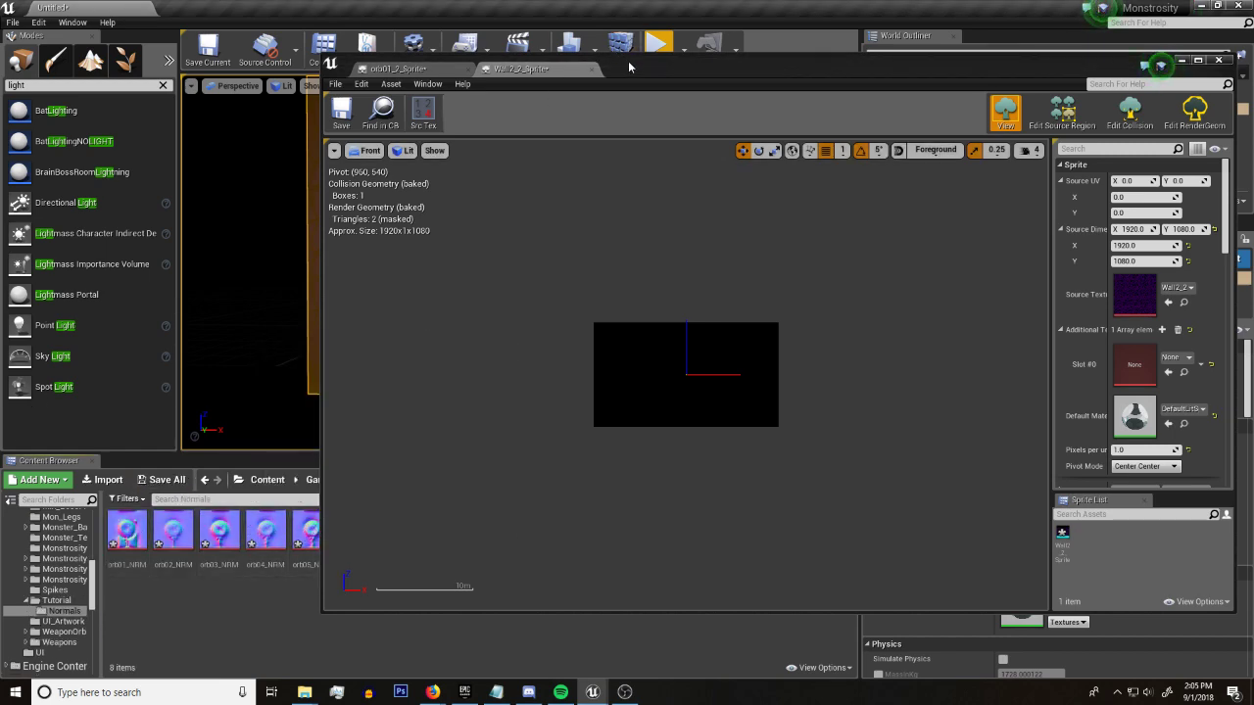
pyautogui.moveTo(629, 67); pyautogui.dragTo(788, 62)
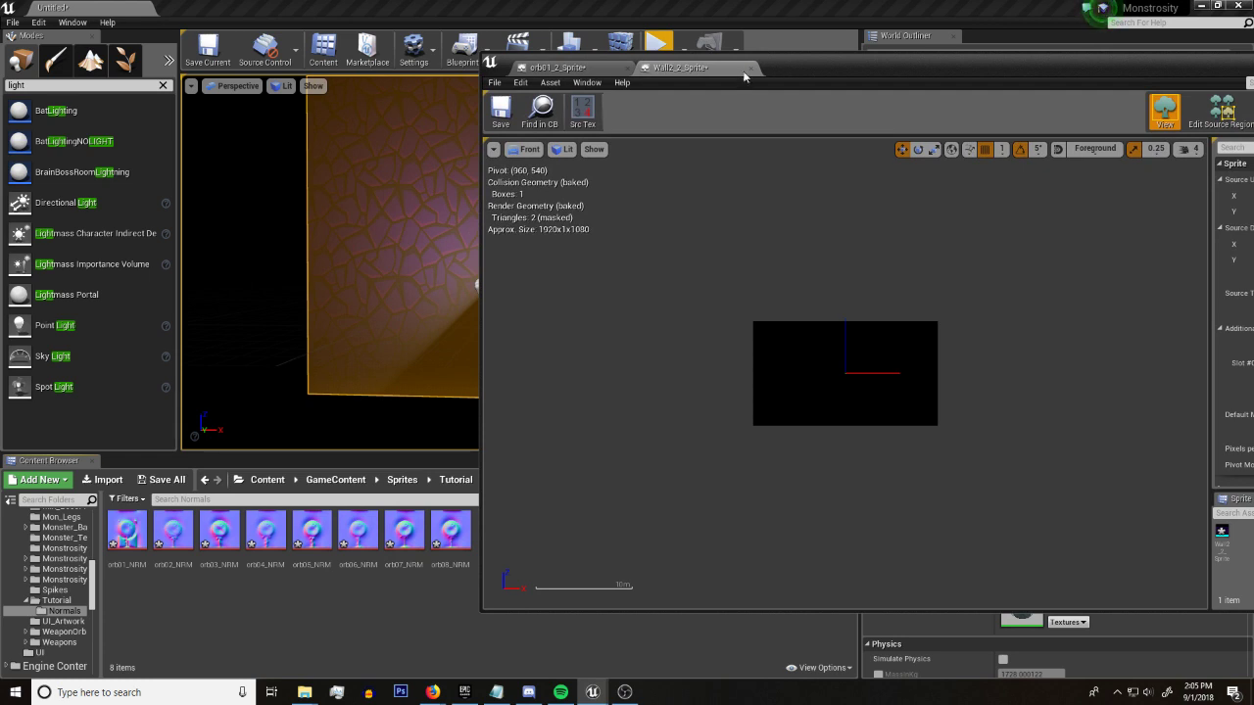
pyautogui.moveTo(787, 62); pyautogui.dragTo(831, 77)
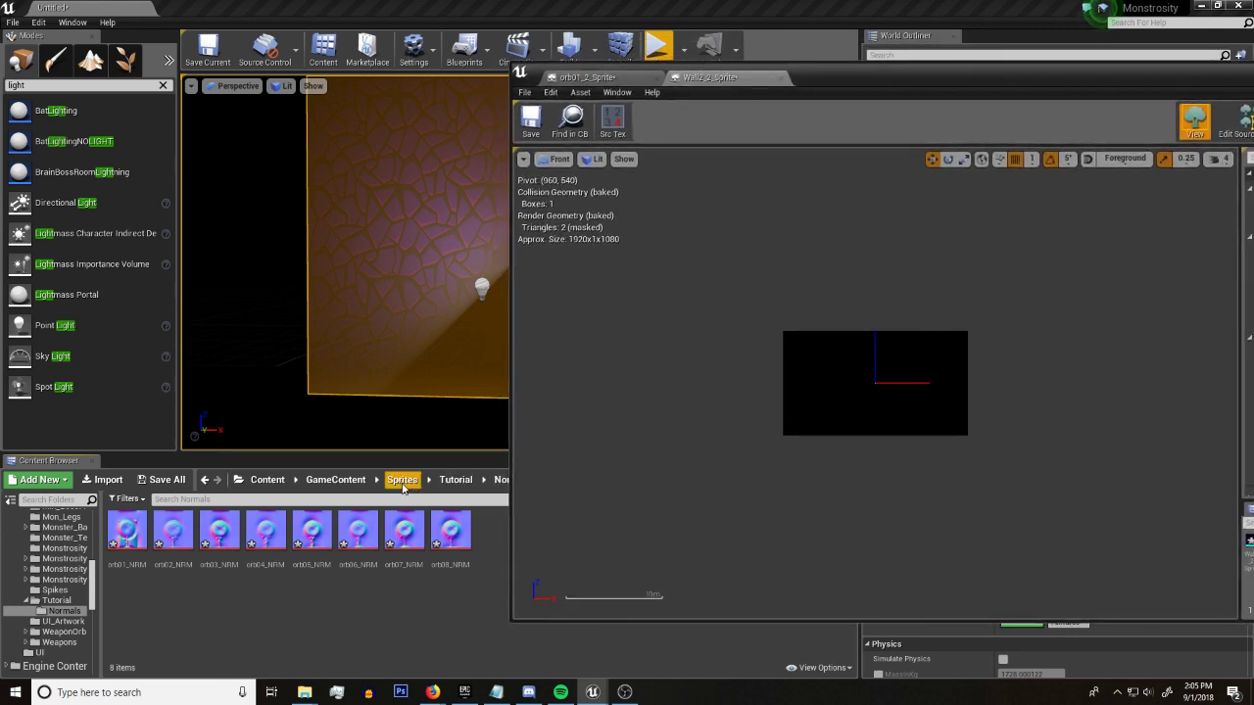
pyautogui.click(403, 480)
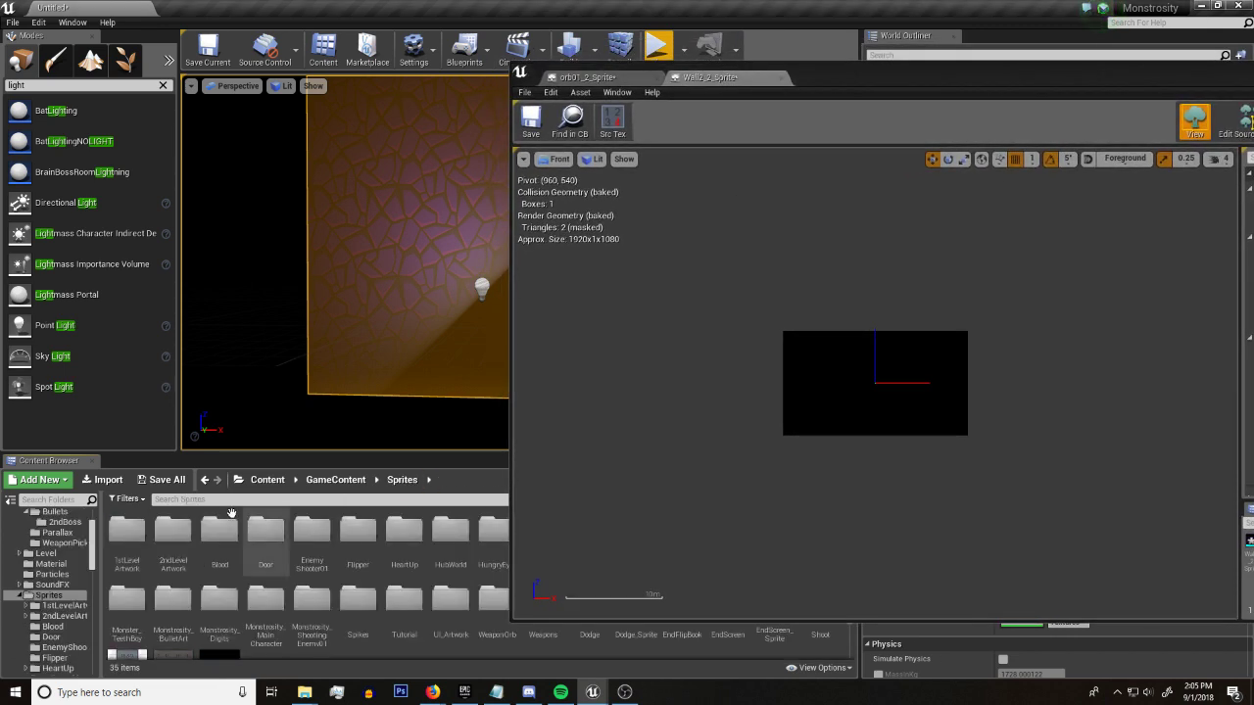
pyautogui.doubleClick(172, 534)
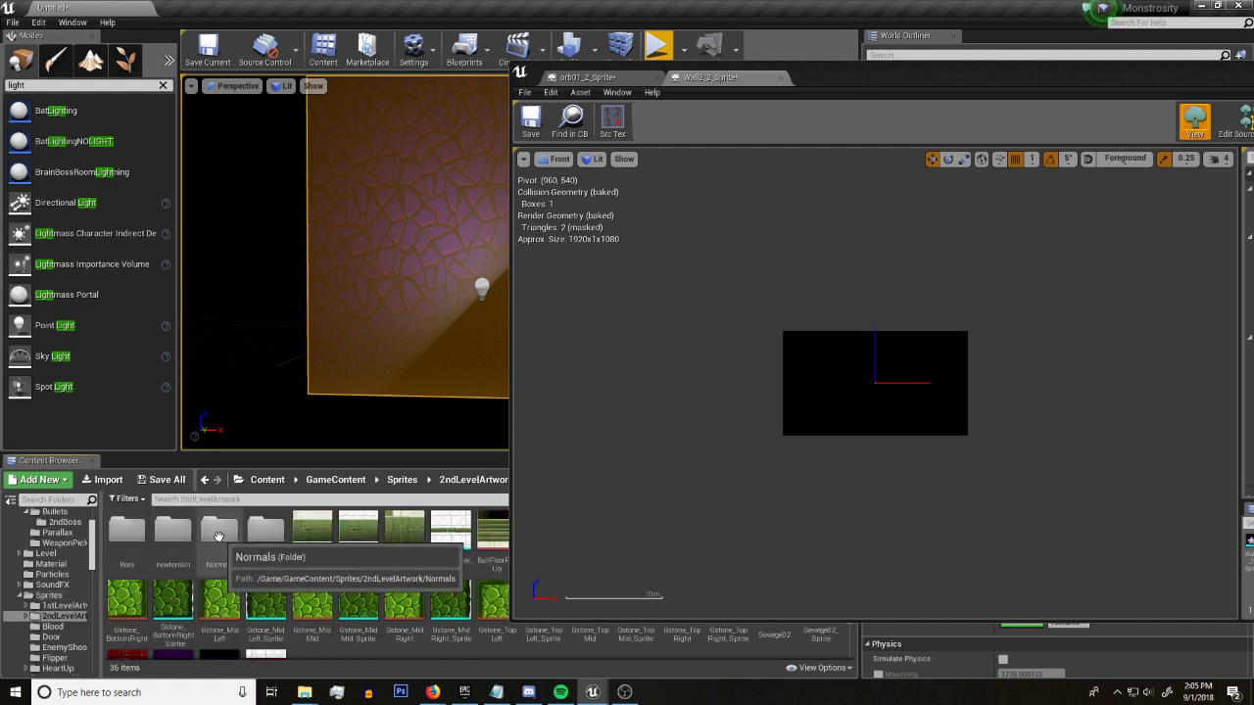
pyautogui.doubleClick(217, 537)
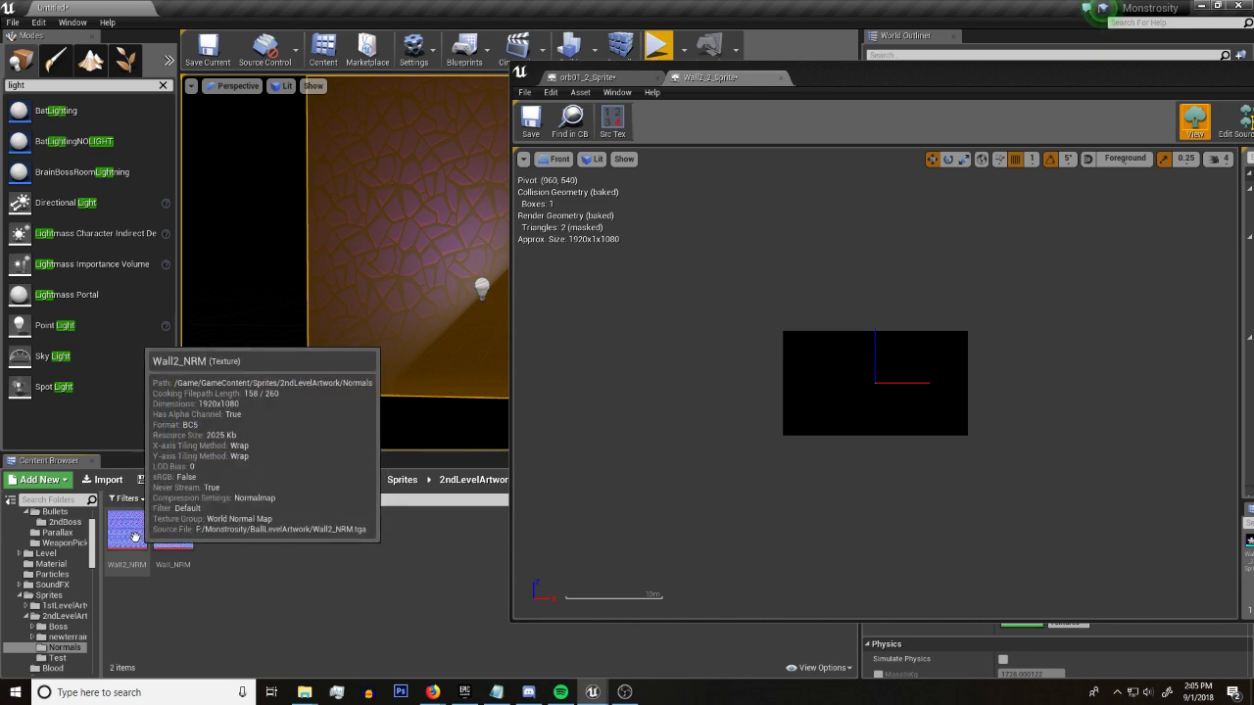
# Drag the Wall2_NRM texture into Additional Textures Slot #0
pyautogui.click(805, 79)
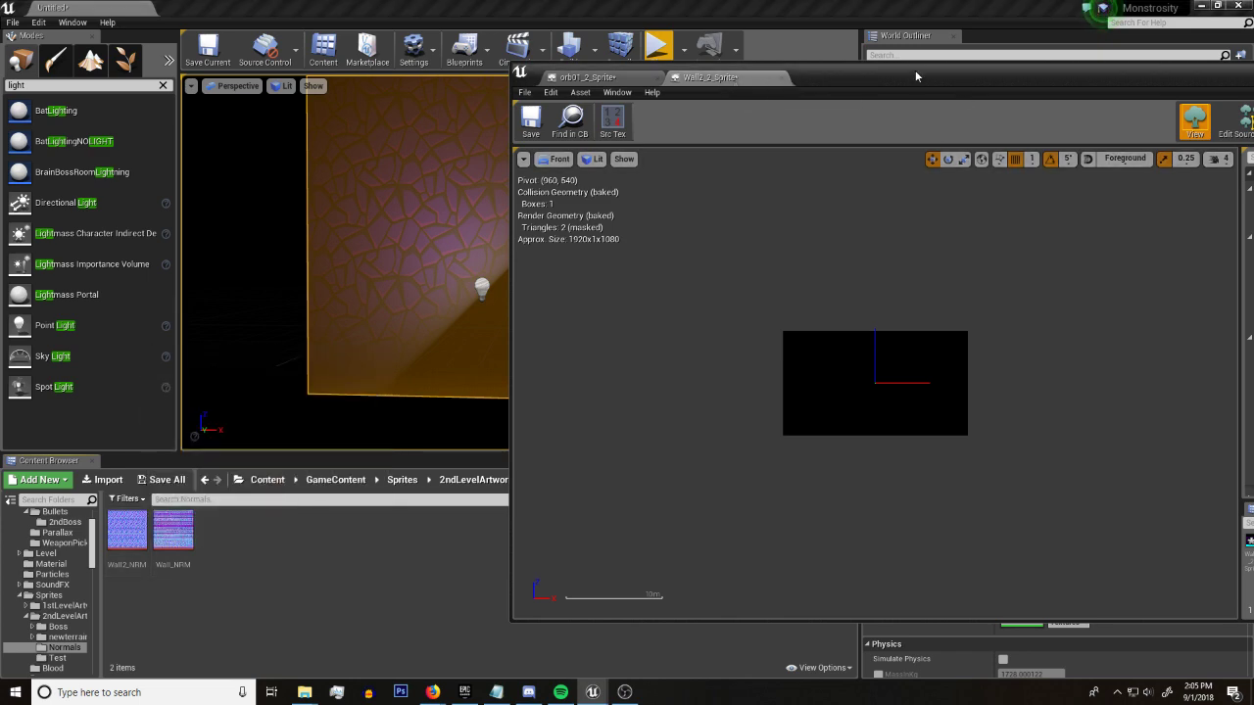
pyautogui.moveTo(916, 70); pyautogui.dragTo(673, 66)
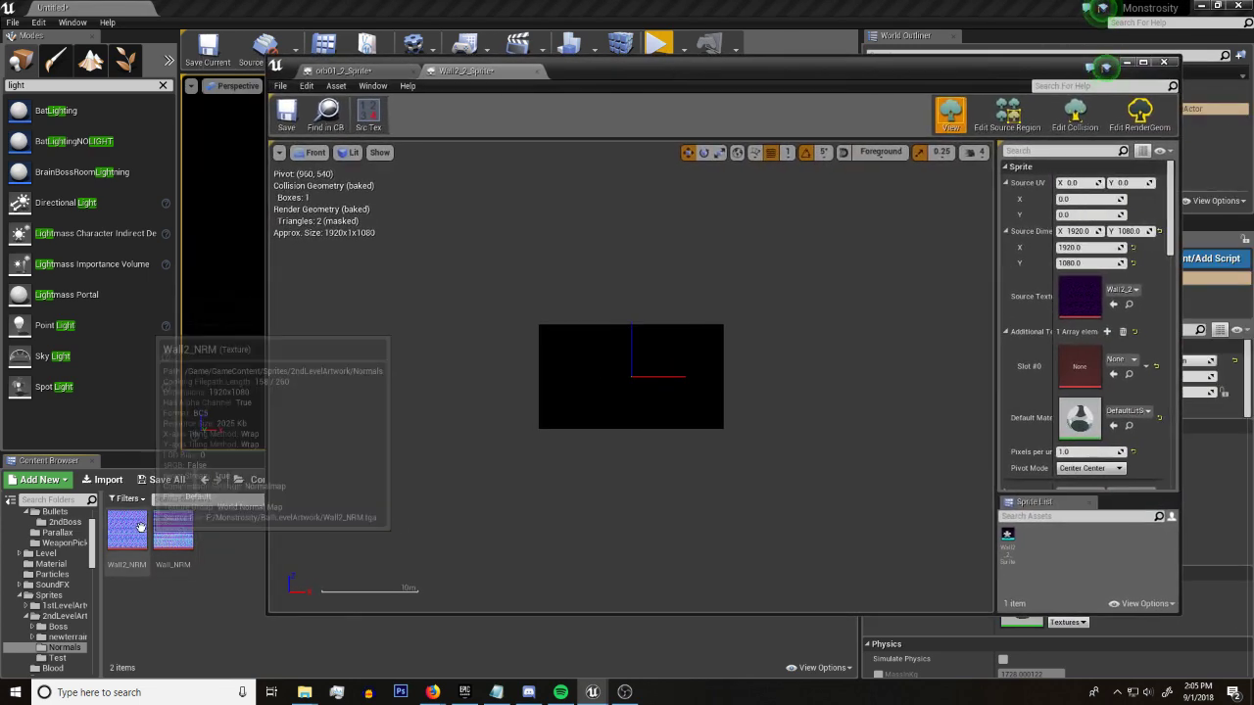
pyautogui.click(133, 534)
pyautogui.moveTo(133, 534); pyautogui.dragTo(1083, 364)
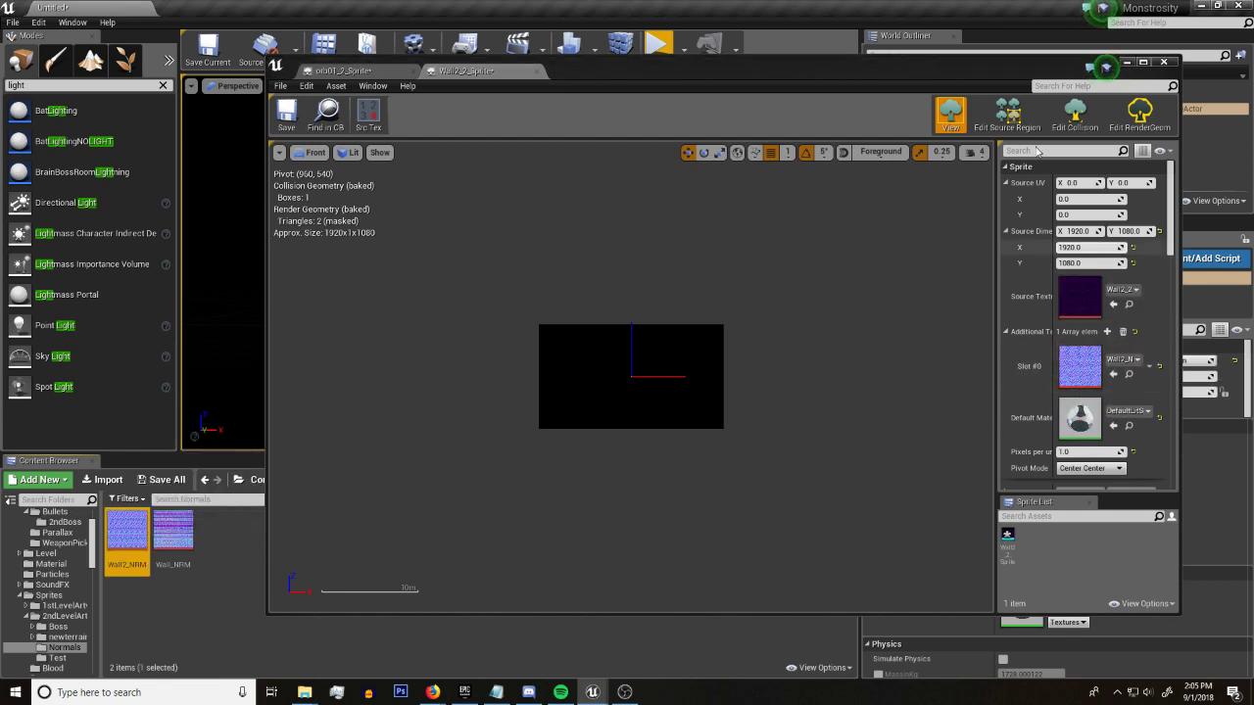
pyautogui.moveTo(997, 71); pyautogui.dragTo(900, 64)
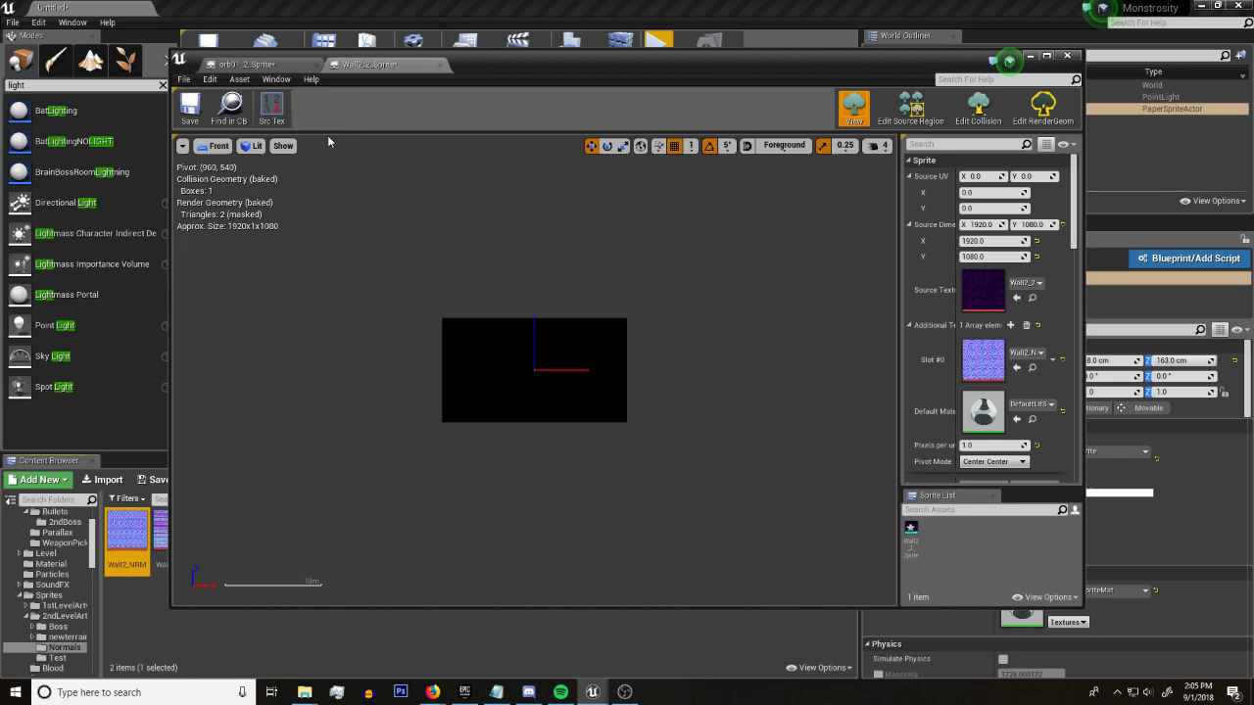
# Save Wall2_2_Sprite, close its editor, and frame the wall in the level
pyautogui.click(192, 110)
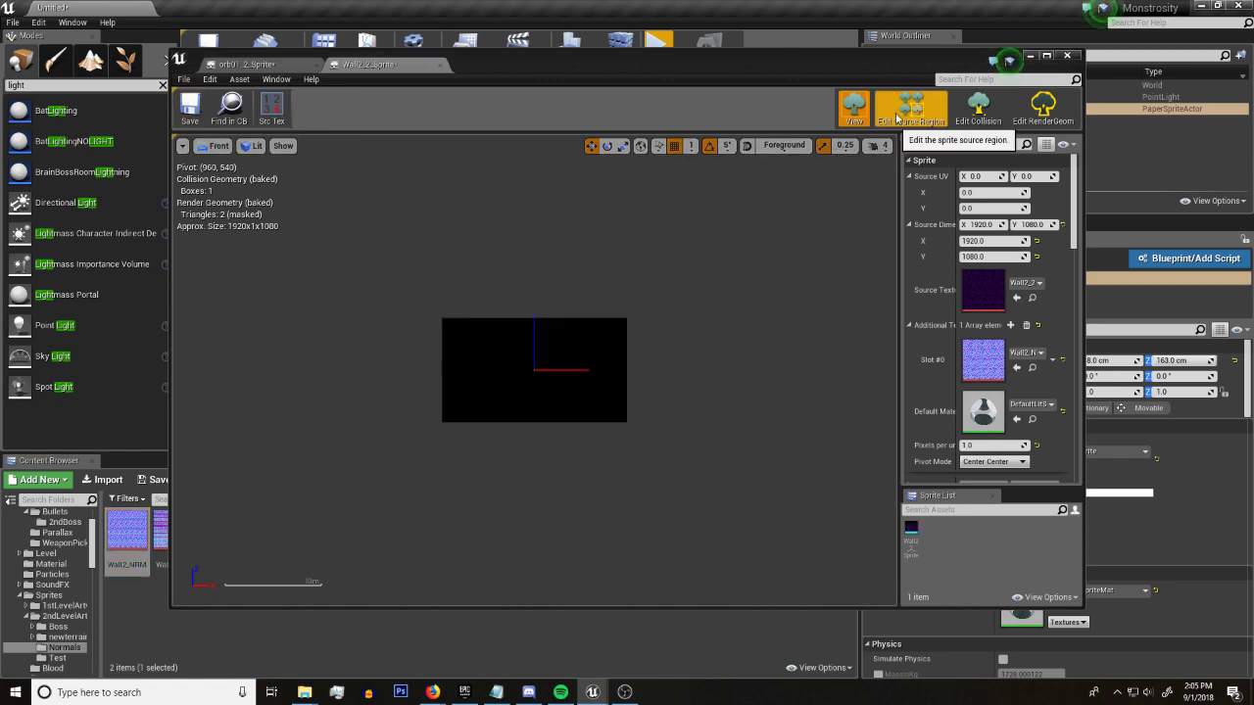
pyautogui.click(1030, 55)
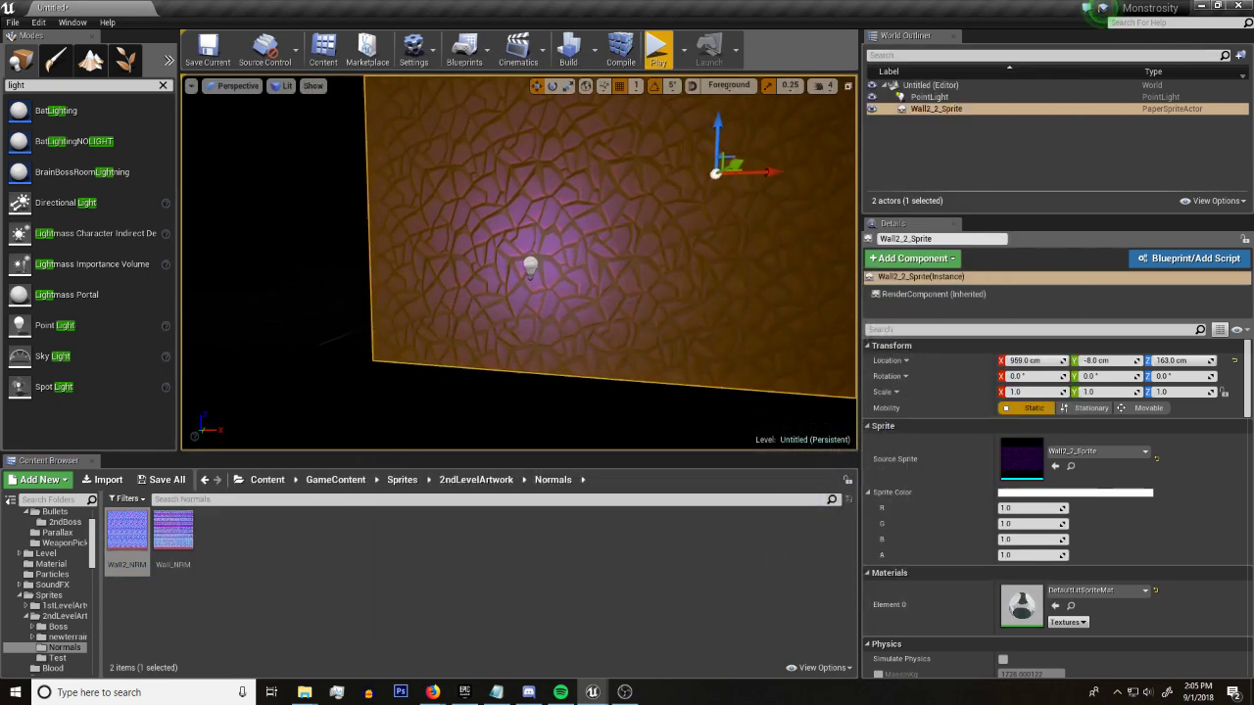
pyautogui.press('f')
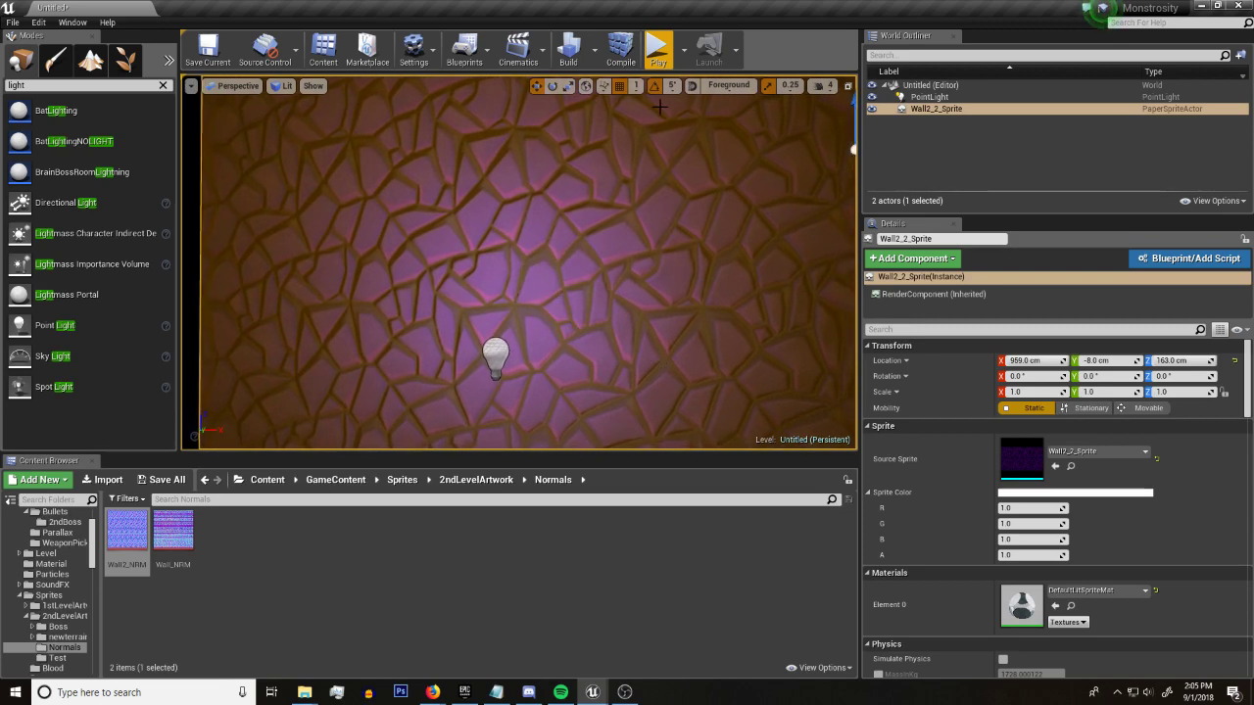
pyautogui.scroll(-5, 659, 106)
pyautogui.click(388, 204)
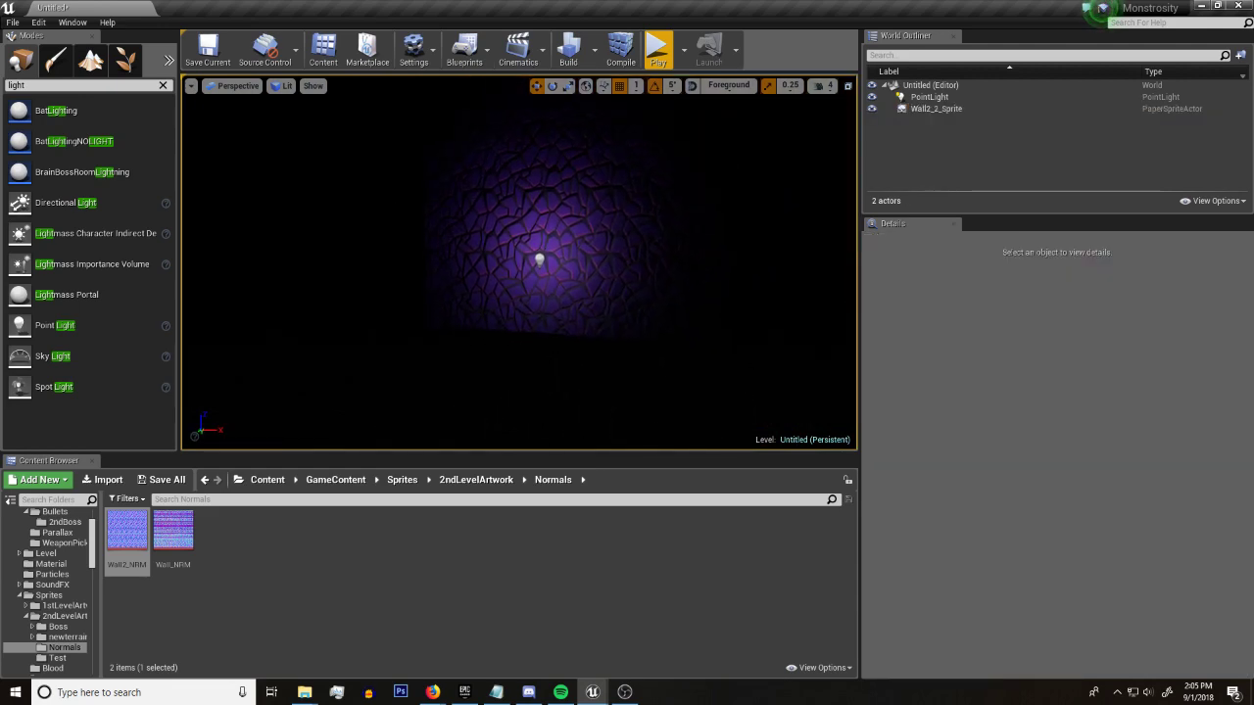
pyautogui.scroll(5, 519, 263)
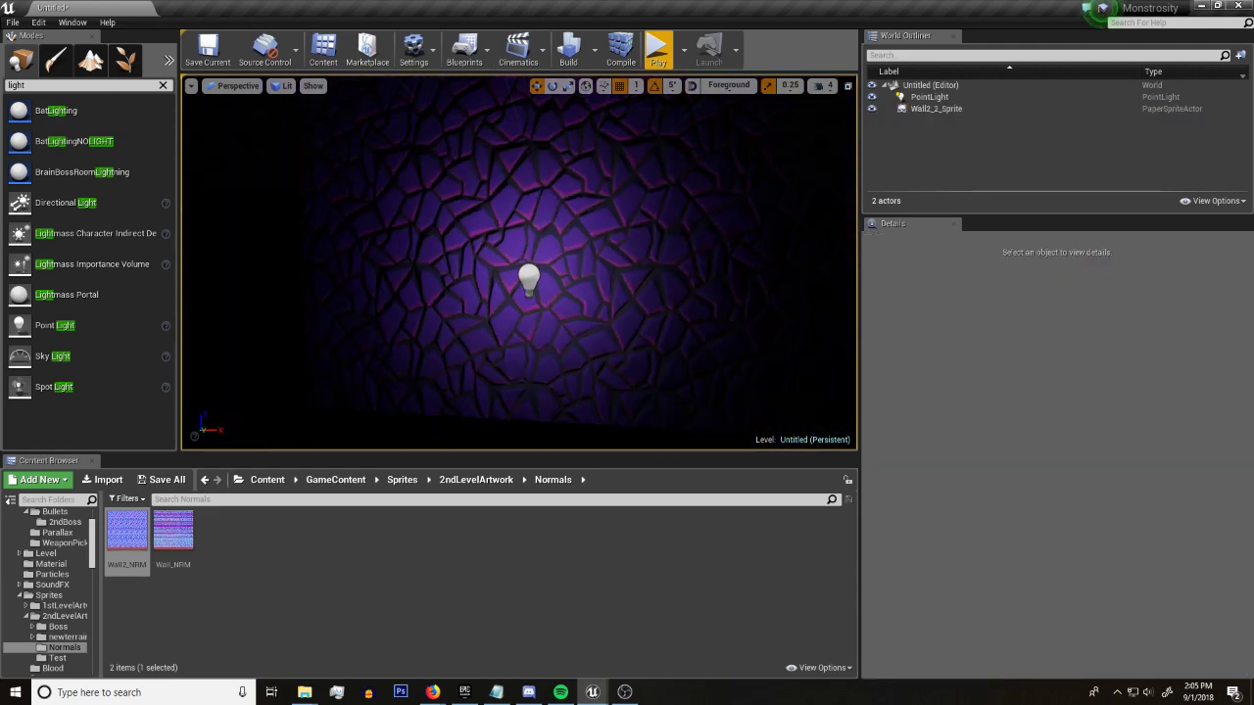
pyautogui.scroll(-3, 558, 268)
# Set the point light to Y 250 and 1000000 intensity, then restore the Wall2_2_Sprite editor
pyautogui.click(515, 259)
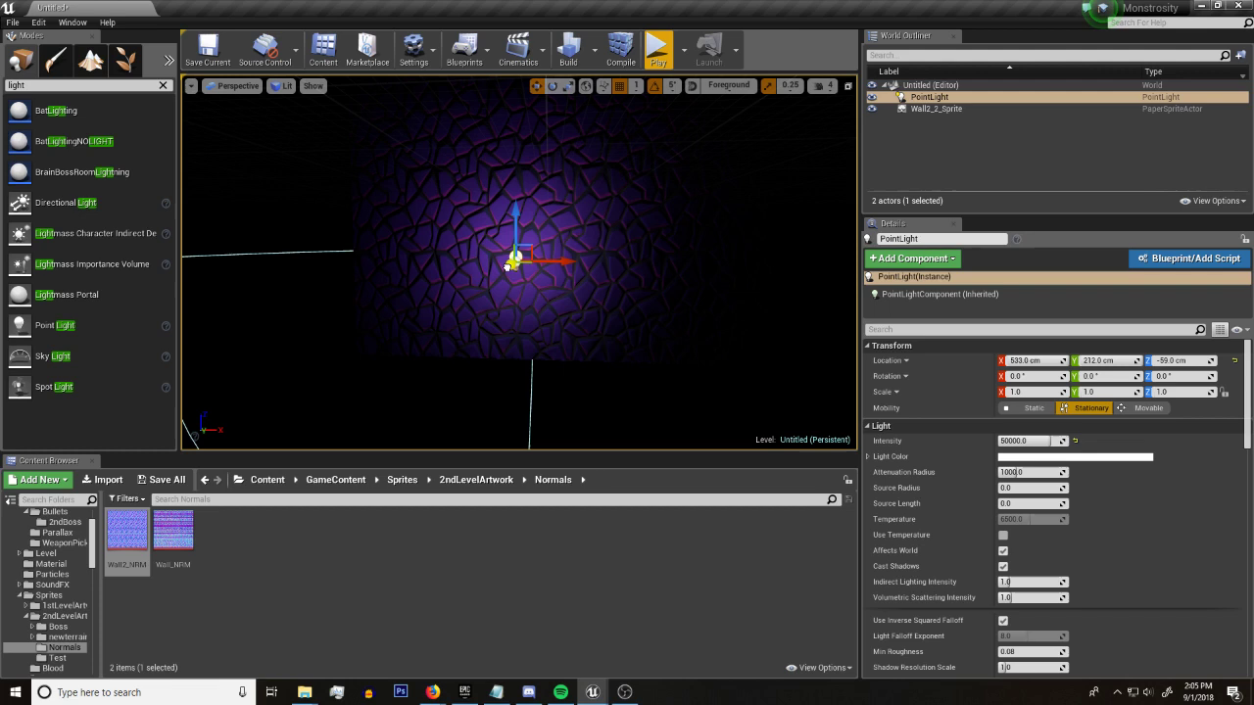
pyautogui.moveTo(510, 264); pyautogui.dragTo(513, 260)
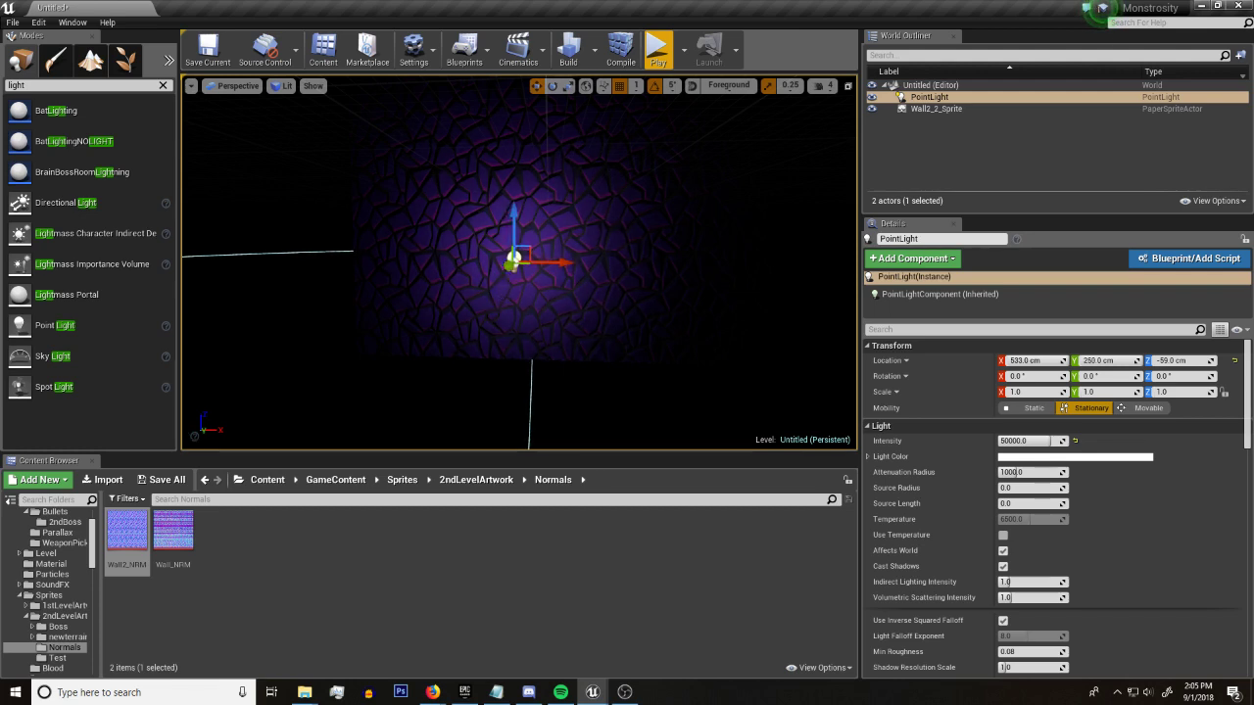
pyautogui.click(1051, 442)
pyautogui.write('500')
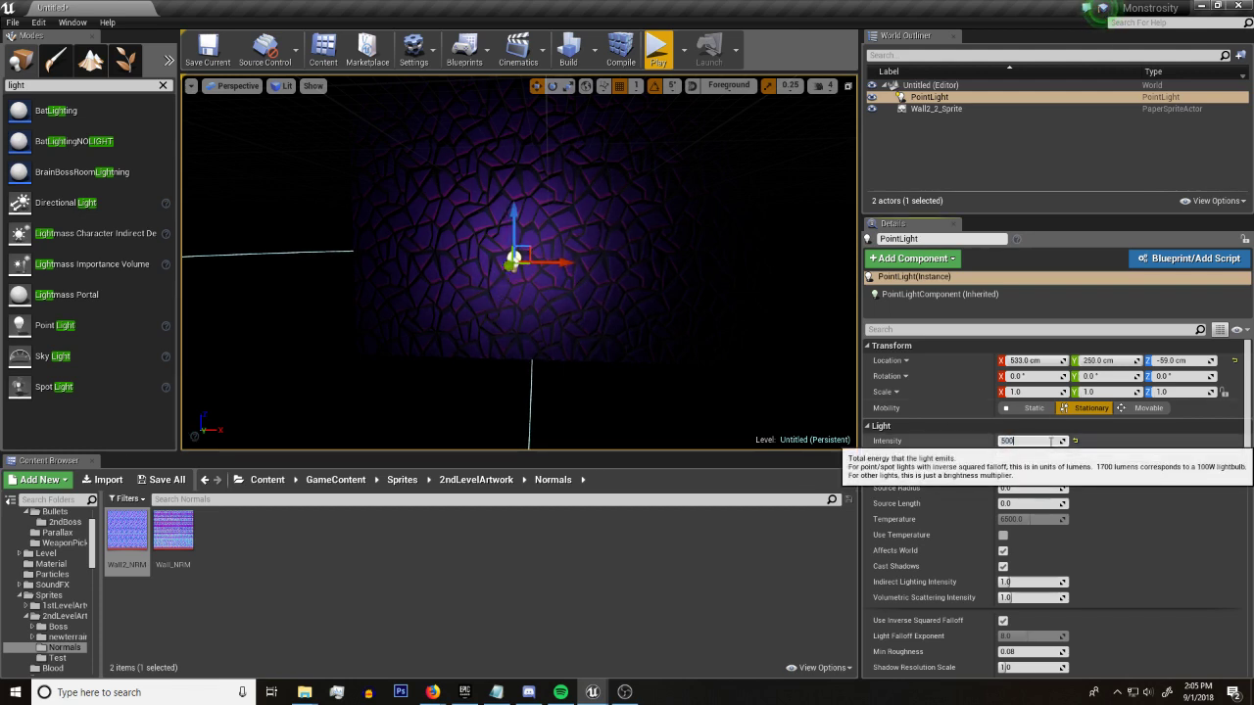
pyautogui.write('0')
pyautogui.press('Return')
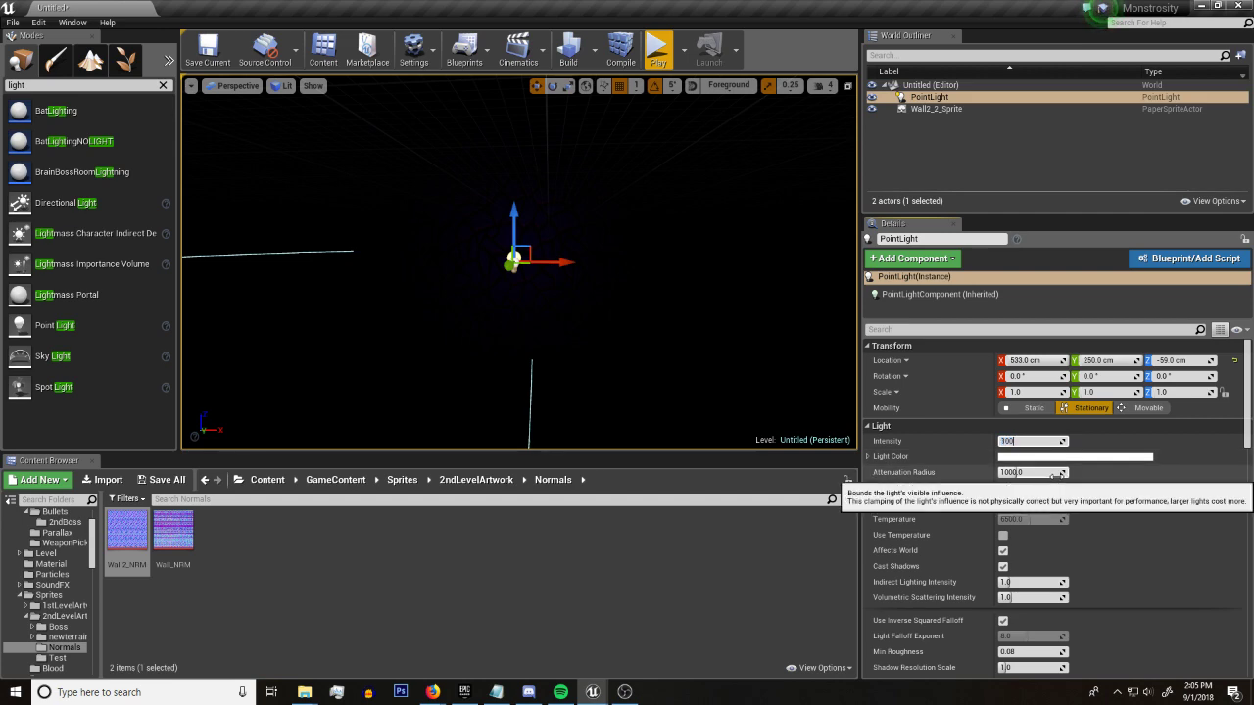
pyautogui.press('Return')
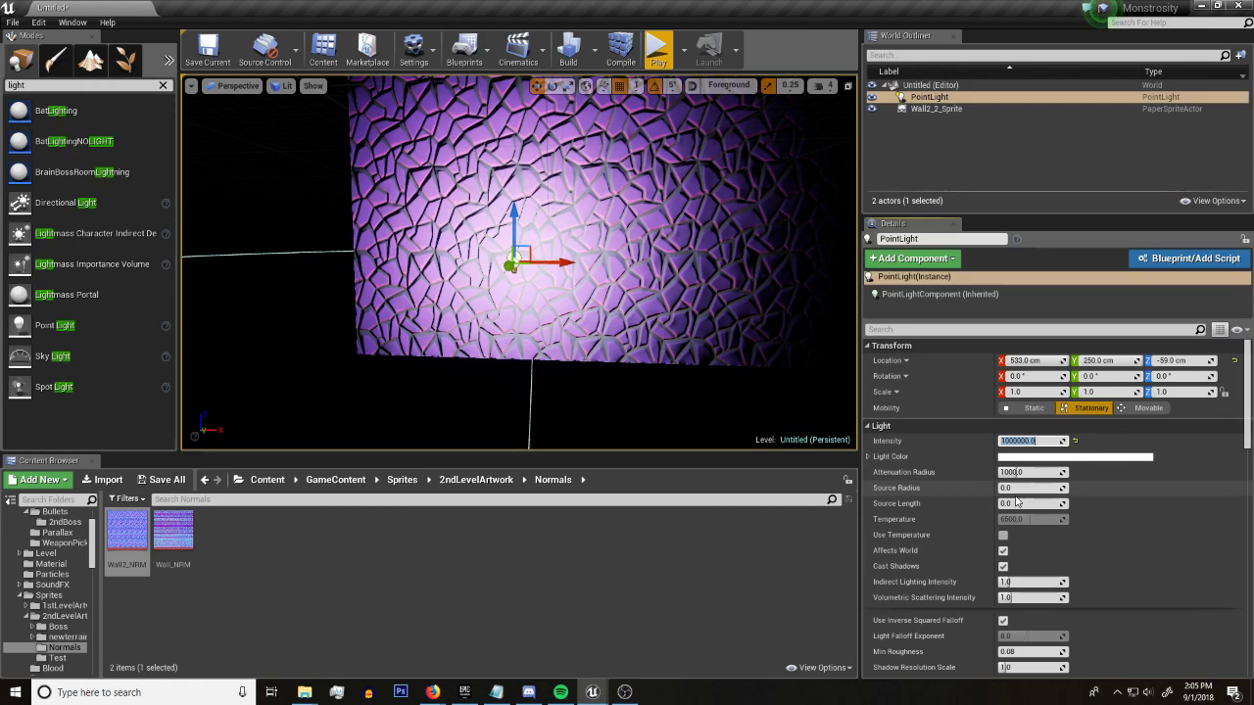
pyautogui.moveTo(591, 695)
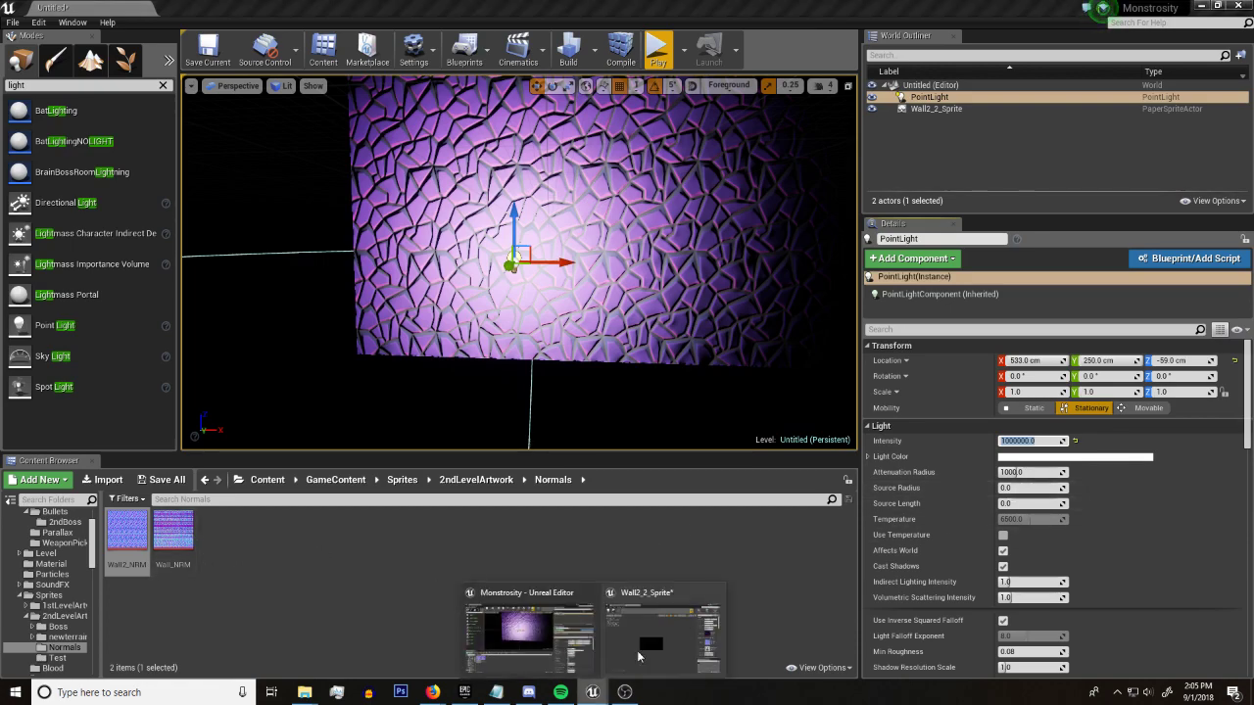
pyautogui.click(648, 616)
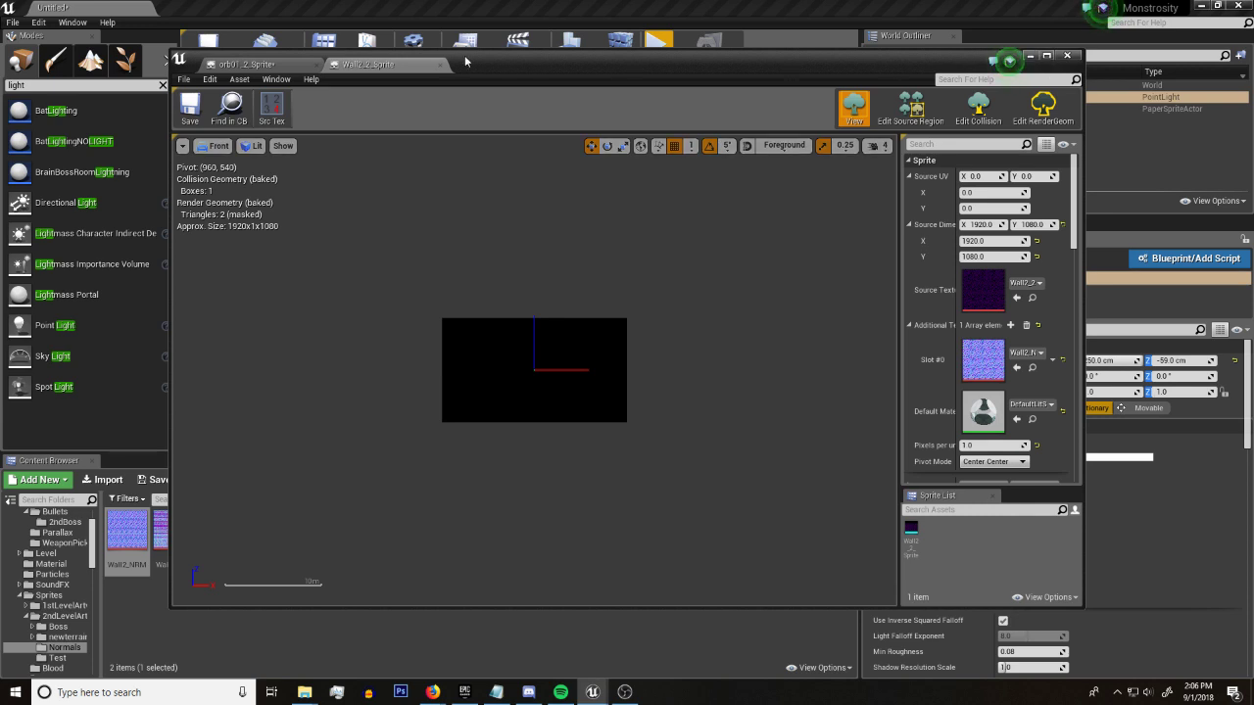
# Minimize the sprite editor and open the Sprites > Tutorial folder
pyautogui.click(291, 67)
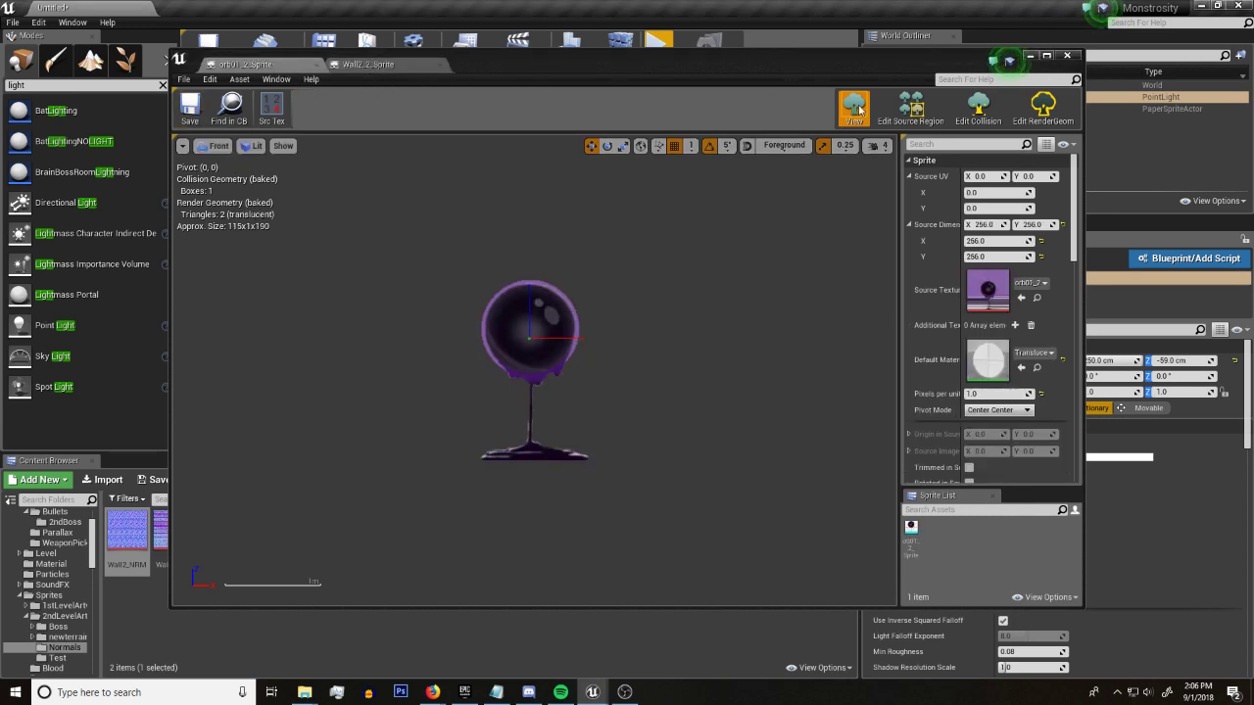
pyautogui.click(389, 65)
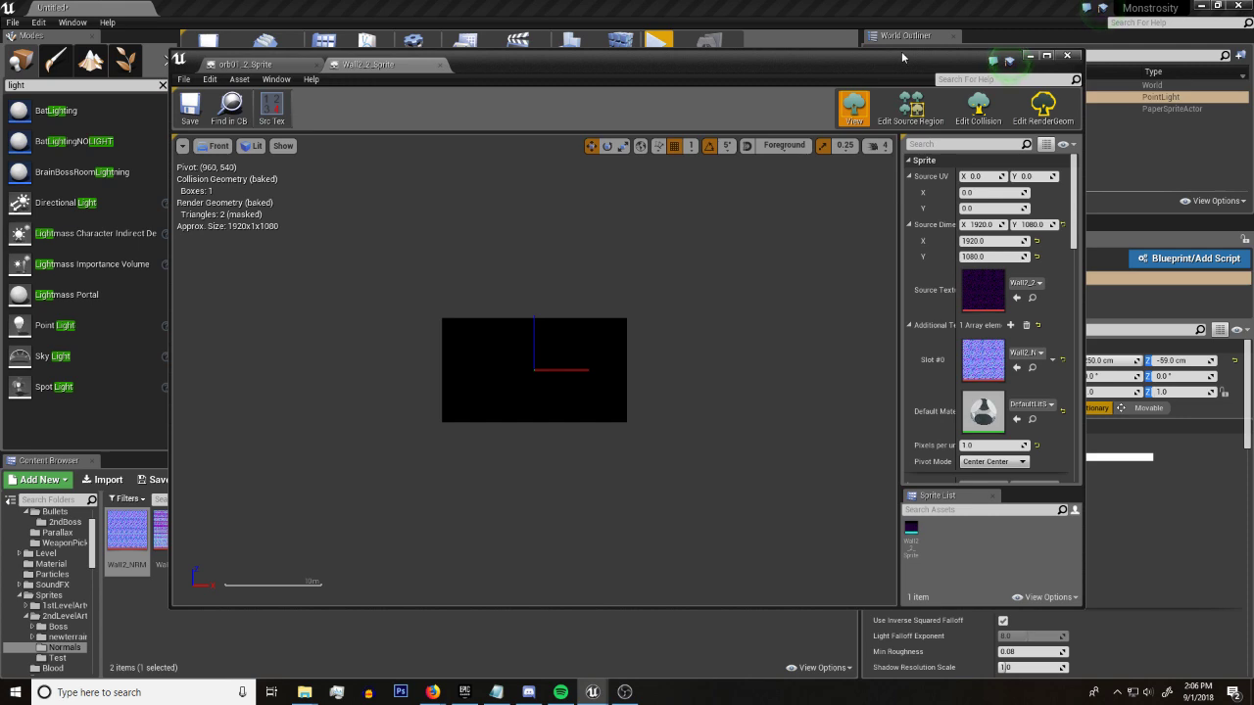
pyautogui.click(1036, 57)
pyautogui.click(402, 481)
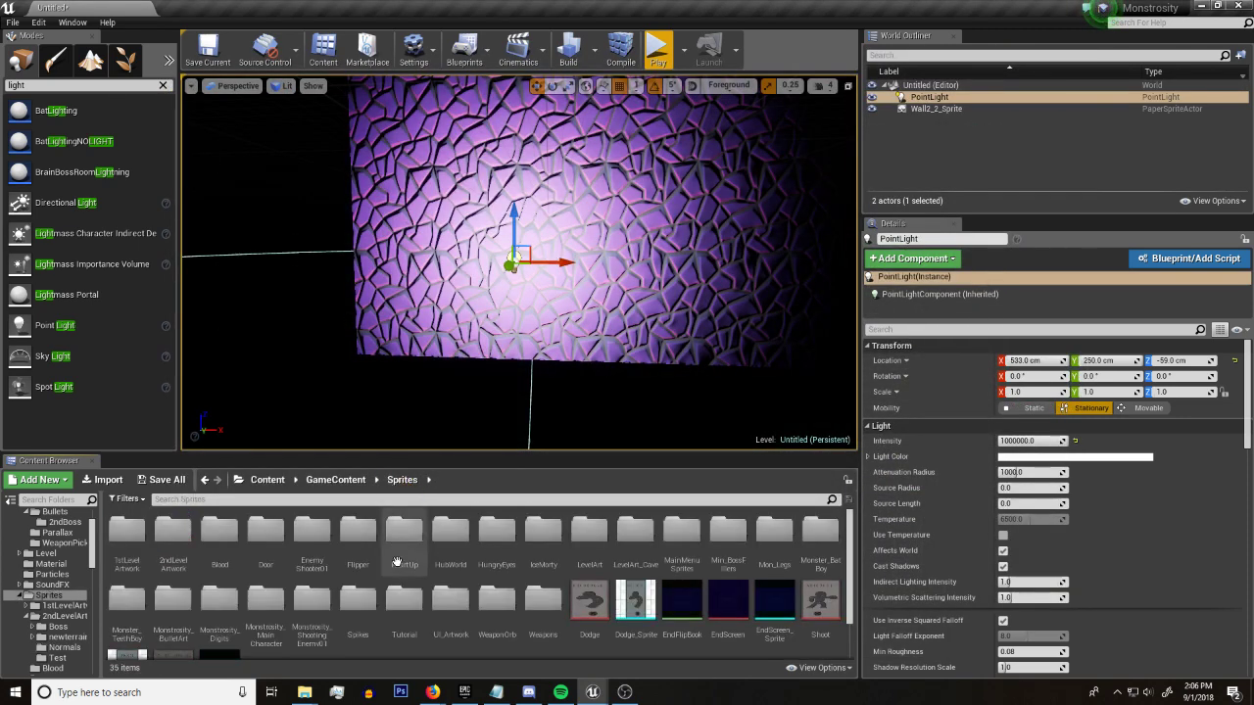
pyautogui.doubleClick(397, 562)
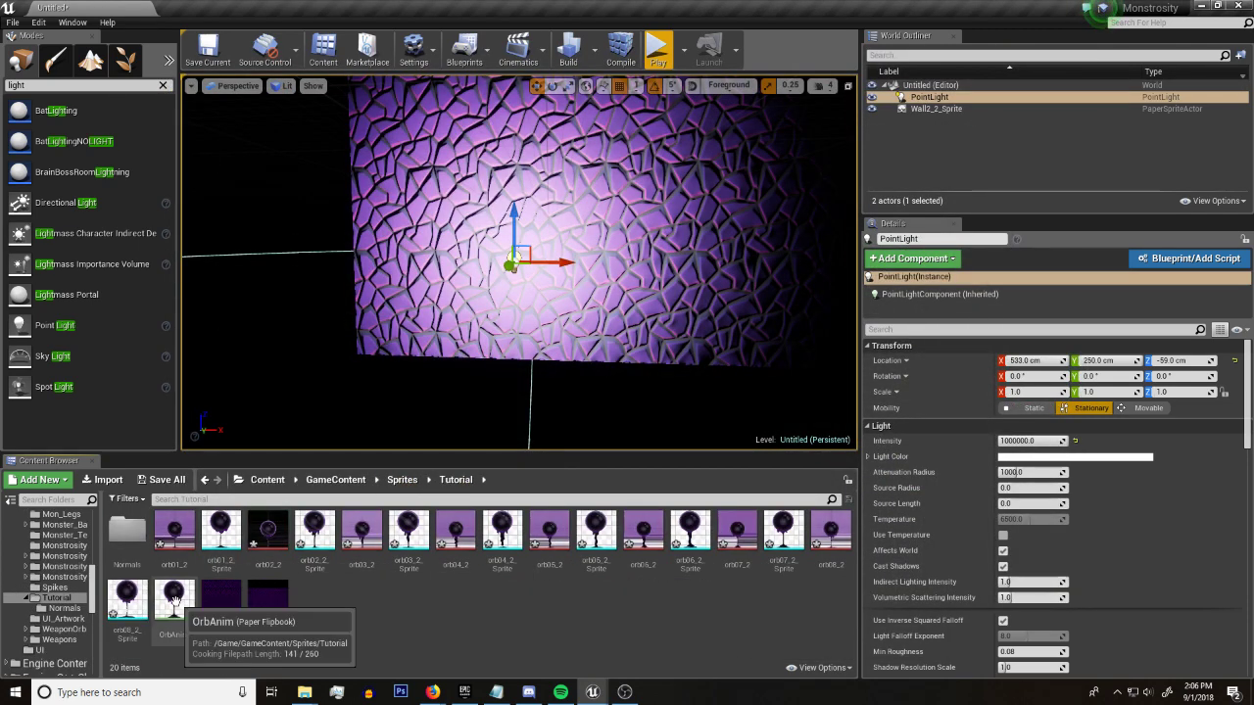
# Place the OrbAnim flipbook before the wall and move the point light onto the orb
pyautogui.moveTo(174, 599); pyautogui.dragTo(585, 318)
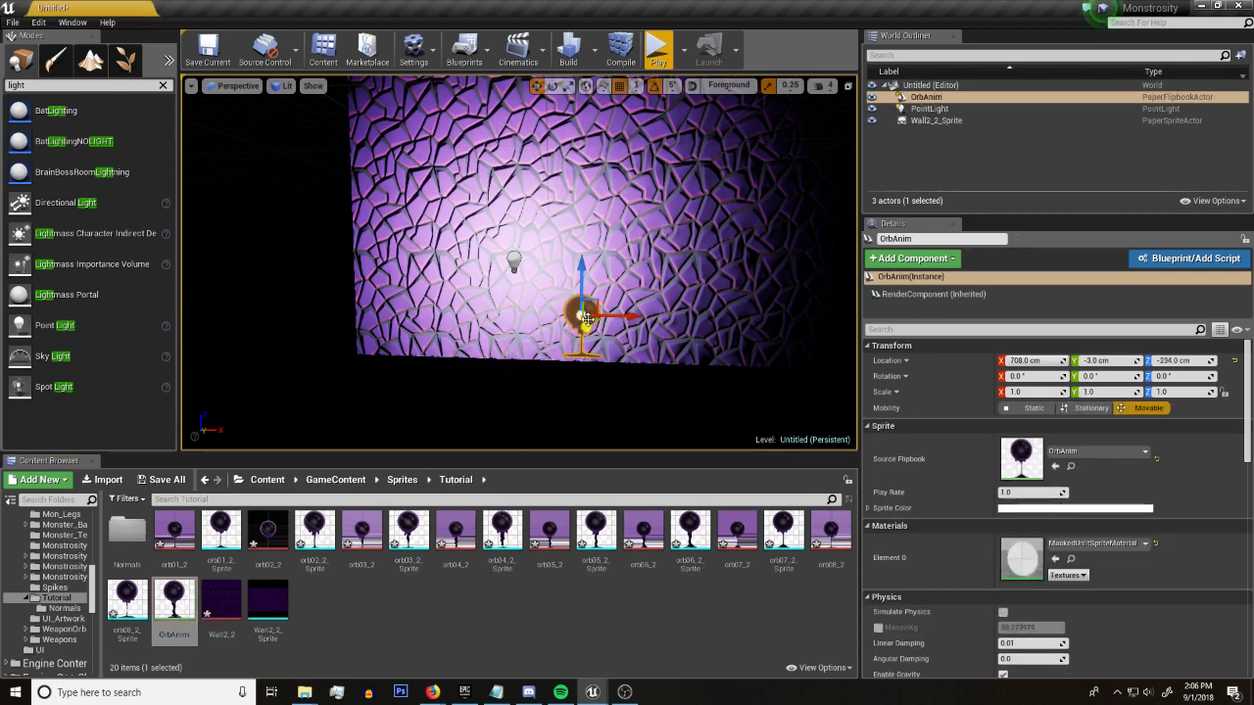
pyautogui.keyDown('alt'); pyautogui.moveTo(585, 234); pyautogui.dragTo(602, 255); pyautogui.keyUp('alt')
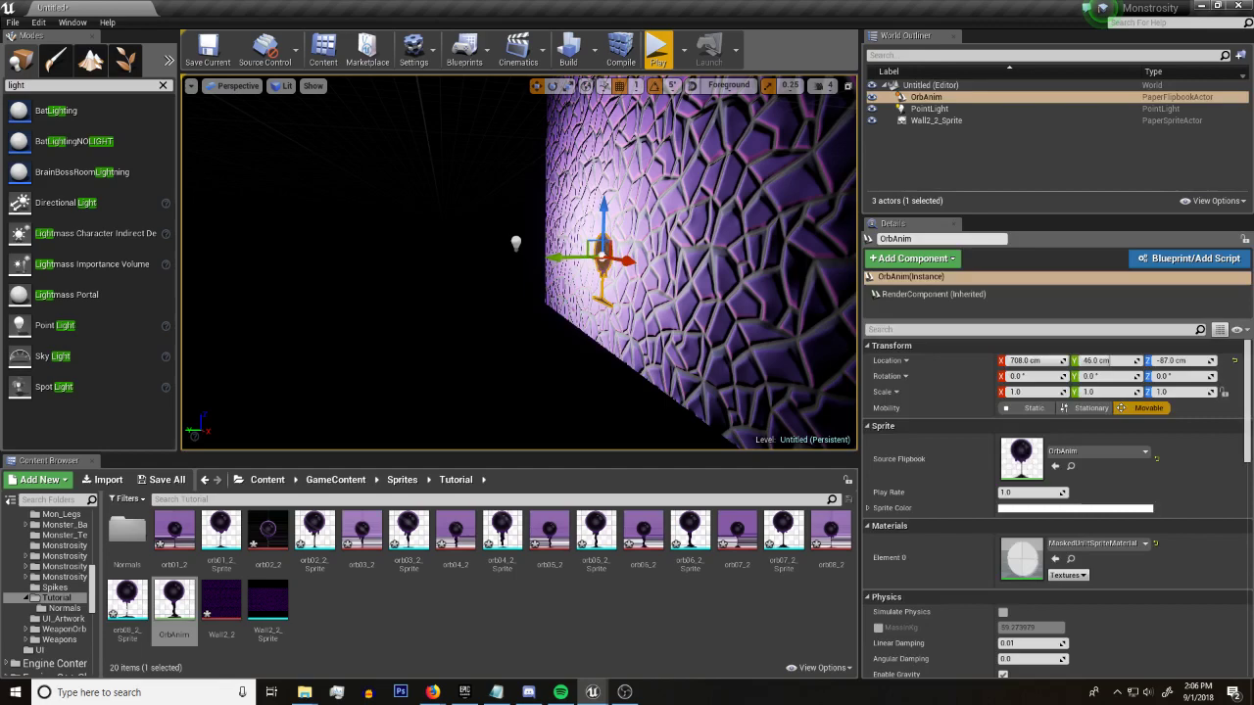
pyautogui.moveTo(359, 419)
pyautogui.mouseDown()
pyautogui.moveTo(411, 432)
pyautogui.moveTo(360, 418)
pyautogui.mouseUp()
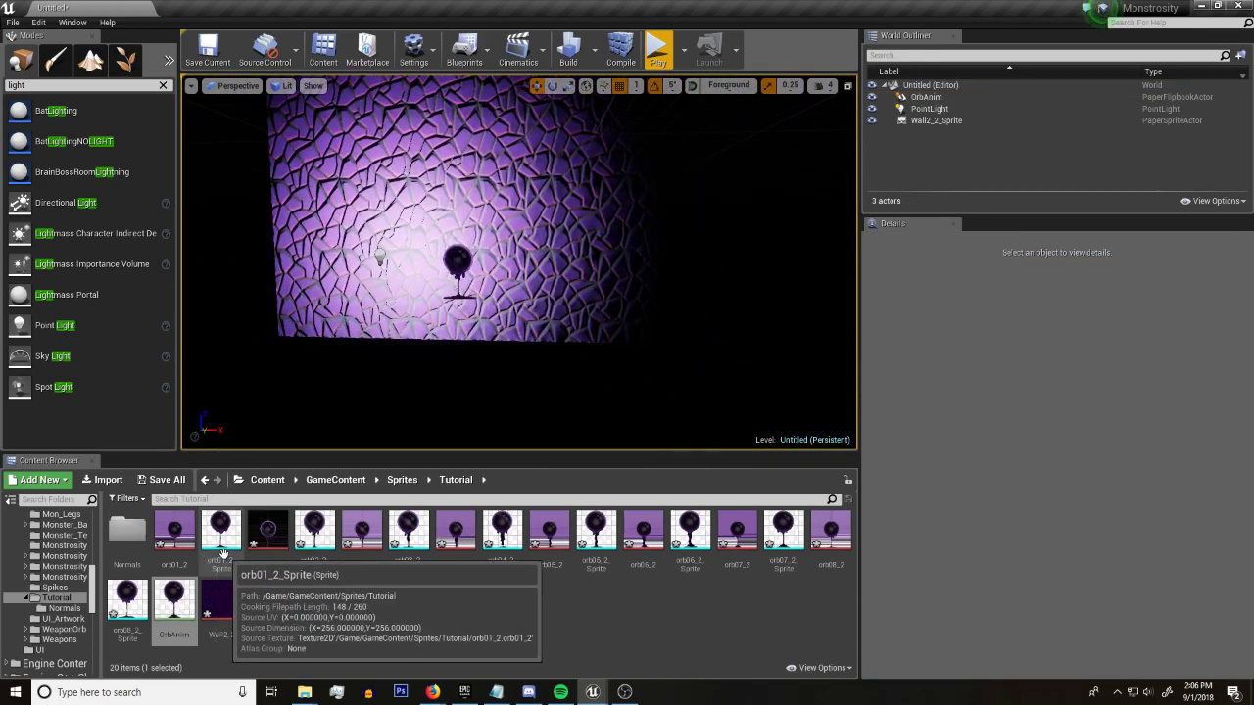
pyautogui.click(456, 259)
pyautogui.keyDown('alt'); pyautogui.moveTo(455, 259); pyautogui.dragTo(422, 324); pyautogui.keyUp('alt')
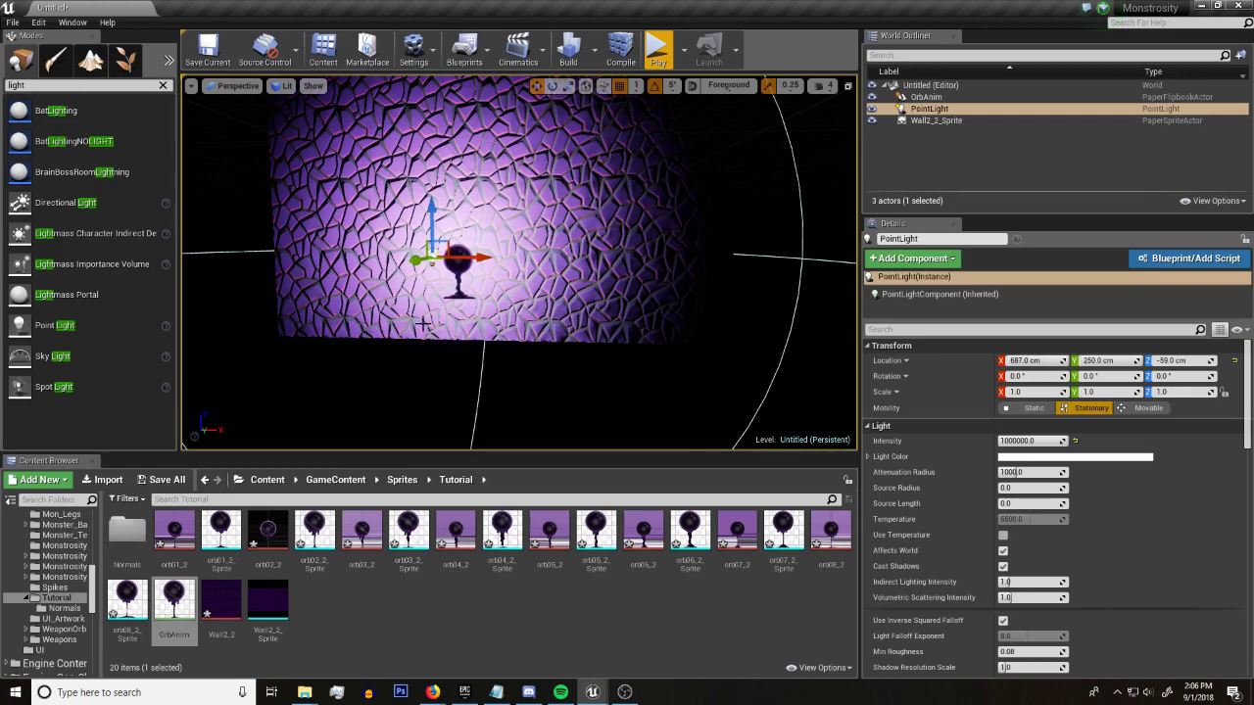
# In orb01_2_Sprite, add an Additional Textures element and set Default Material to DefaultLit
pyautogui.doubleClick(226, 534)
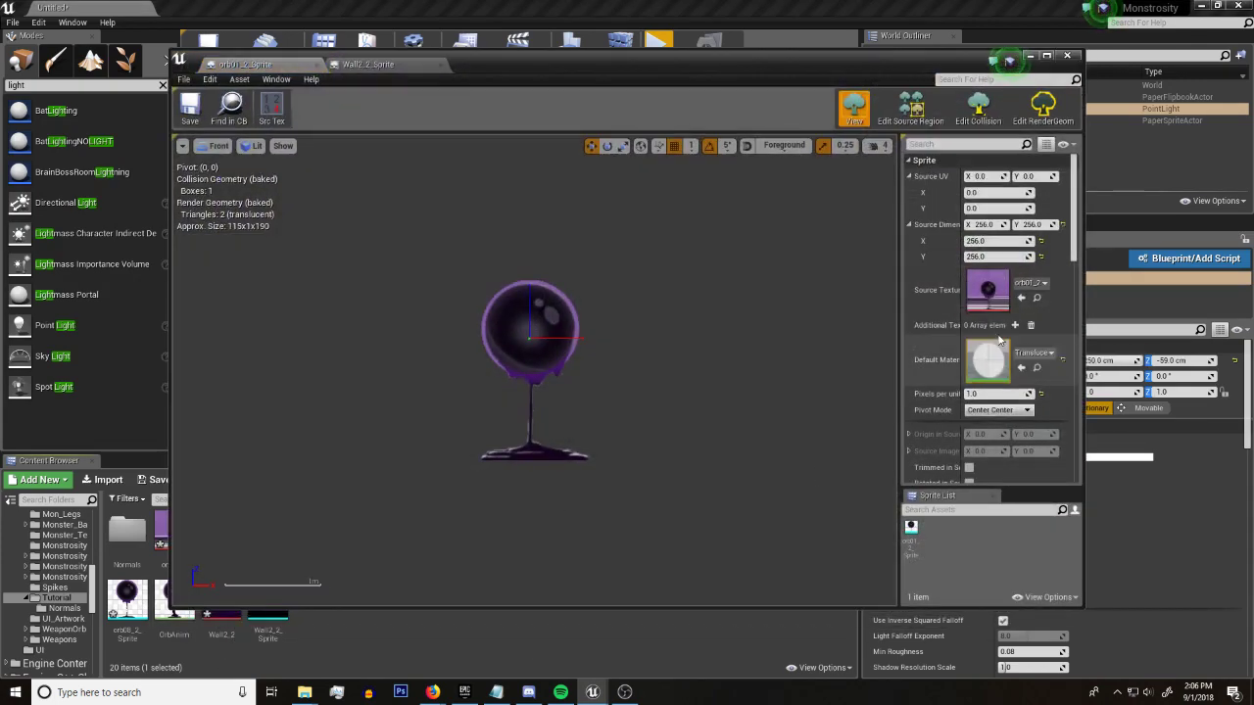
pyautogui.click(1015, 326)
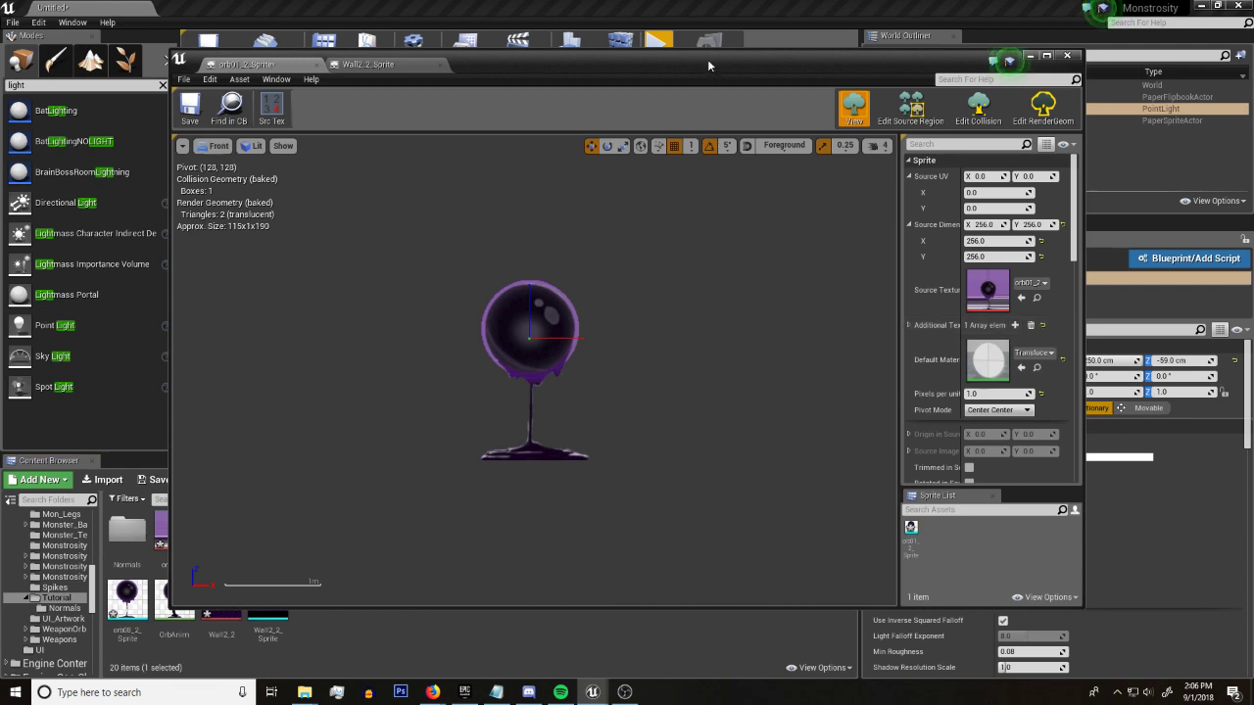
pyautogui.moveTo(707, 60); pyautogui.dragTo(824, 62)
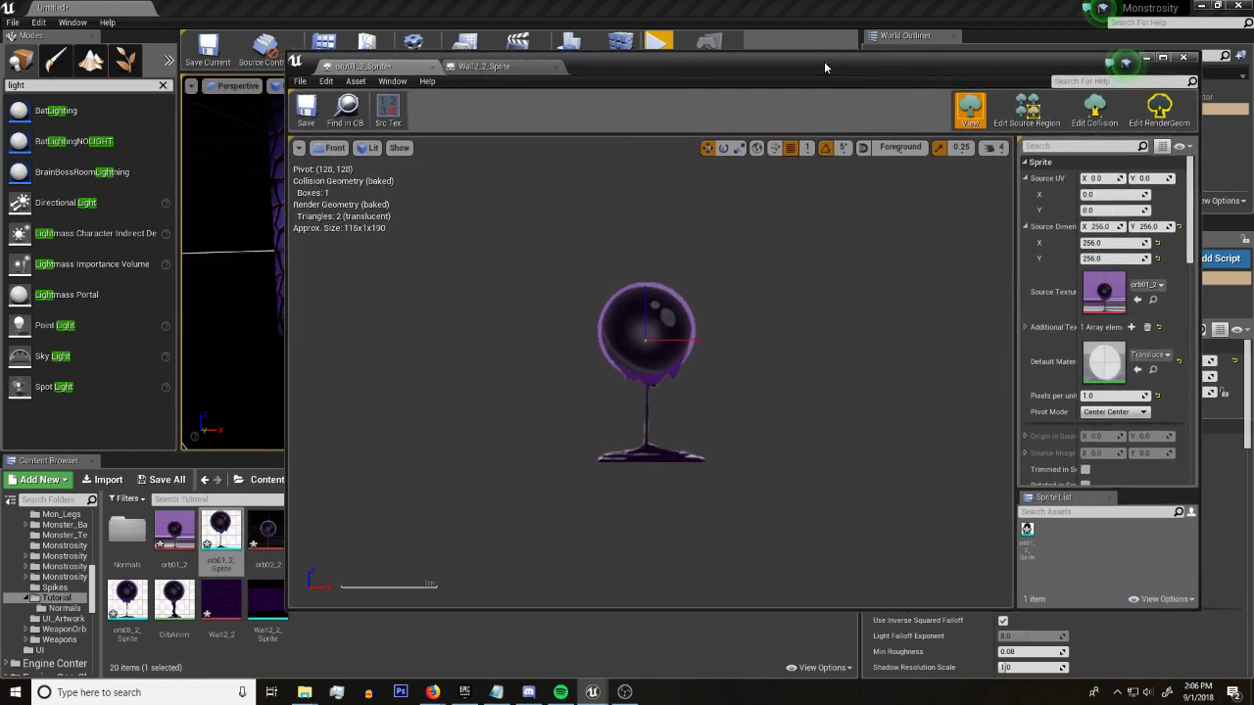
pyautogui.click(1136, 357)
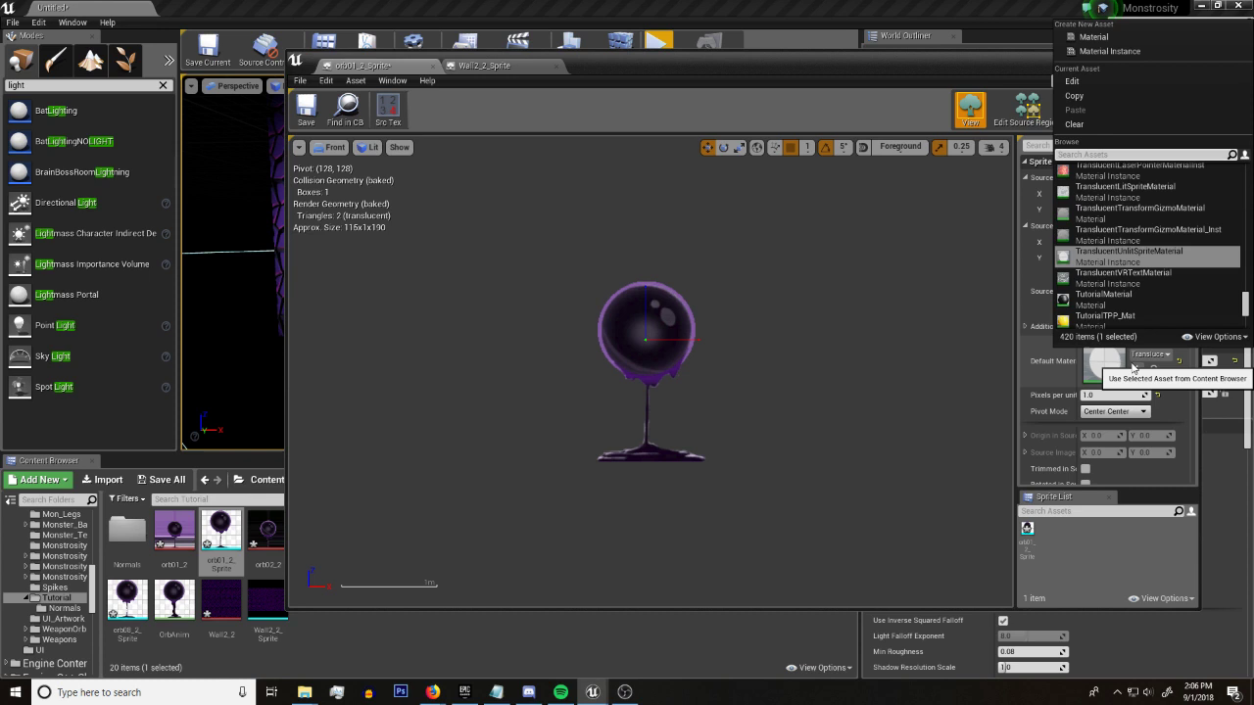
pyautogui.write('defaultlit')
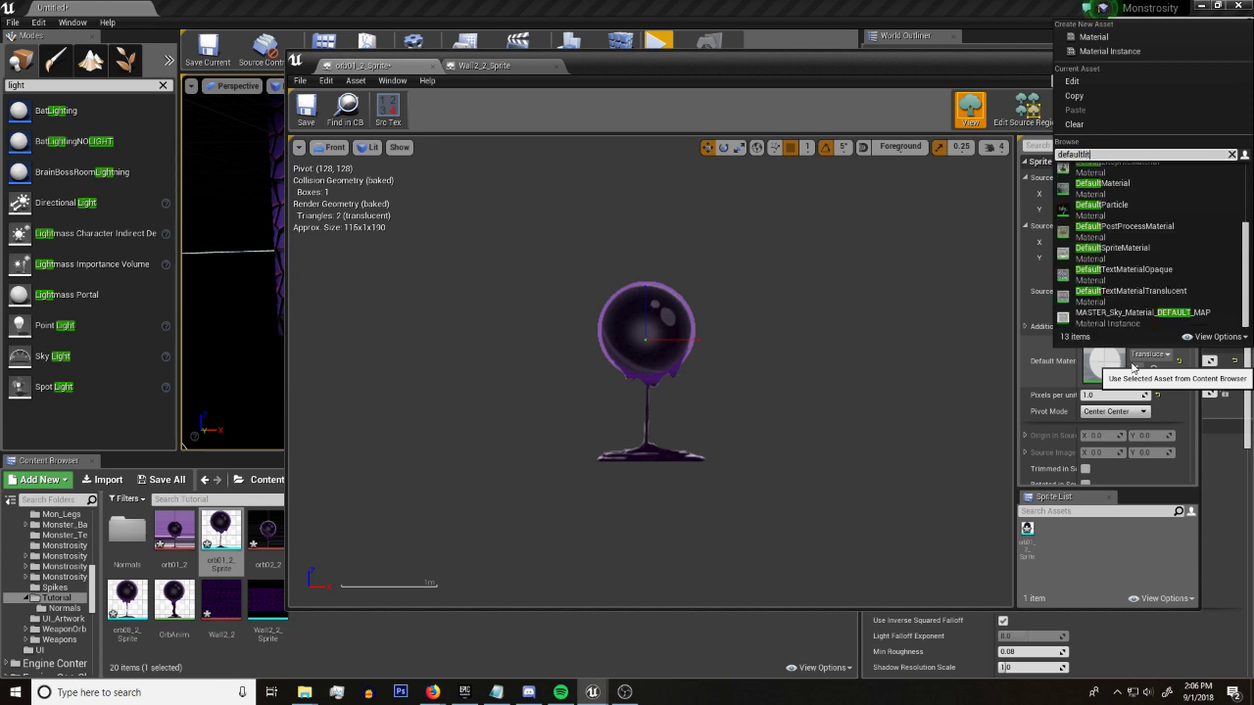
pyautogui.click(1107, 201)
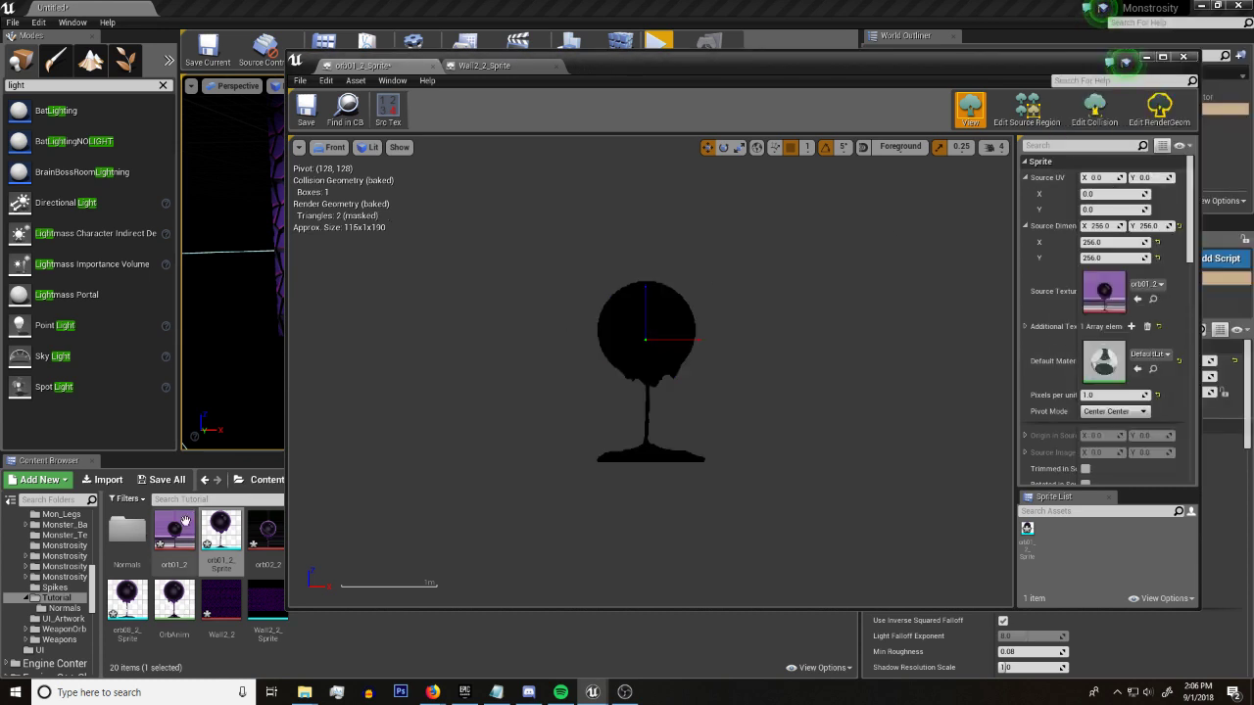
# Drag orb01_NRM from the Normals folder into Additional Textures Slot #0
pyautogui.doubleClick(126, 530)
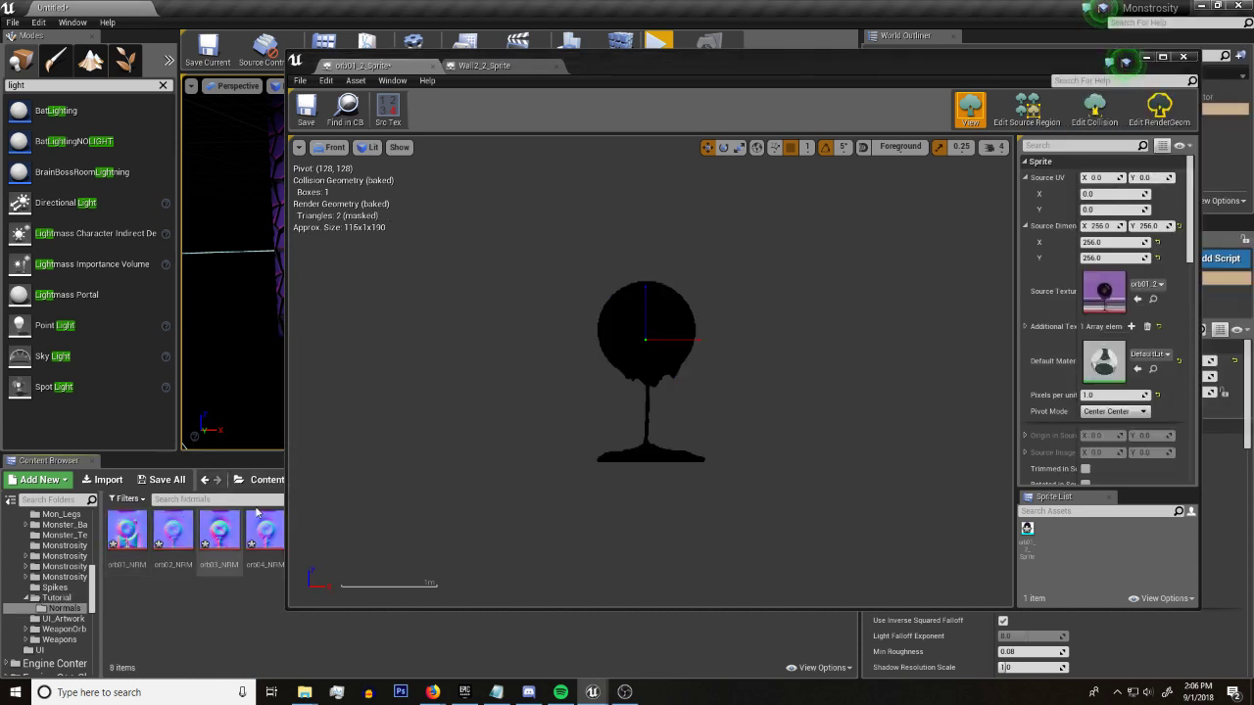
pyautogui.click(1098, 333)
pyautogui.moveTo(126, 530); pyautogui.dragTo(1122, 360)
pyautogui.moveTo(637, 70); pyautogui.dragTo(734, 36)
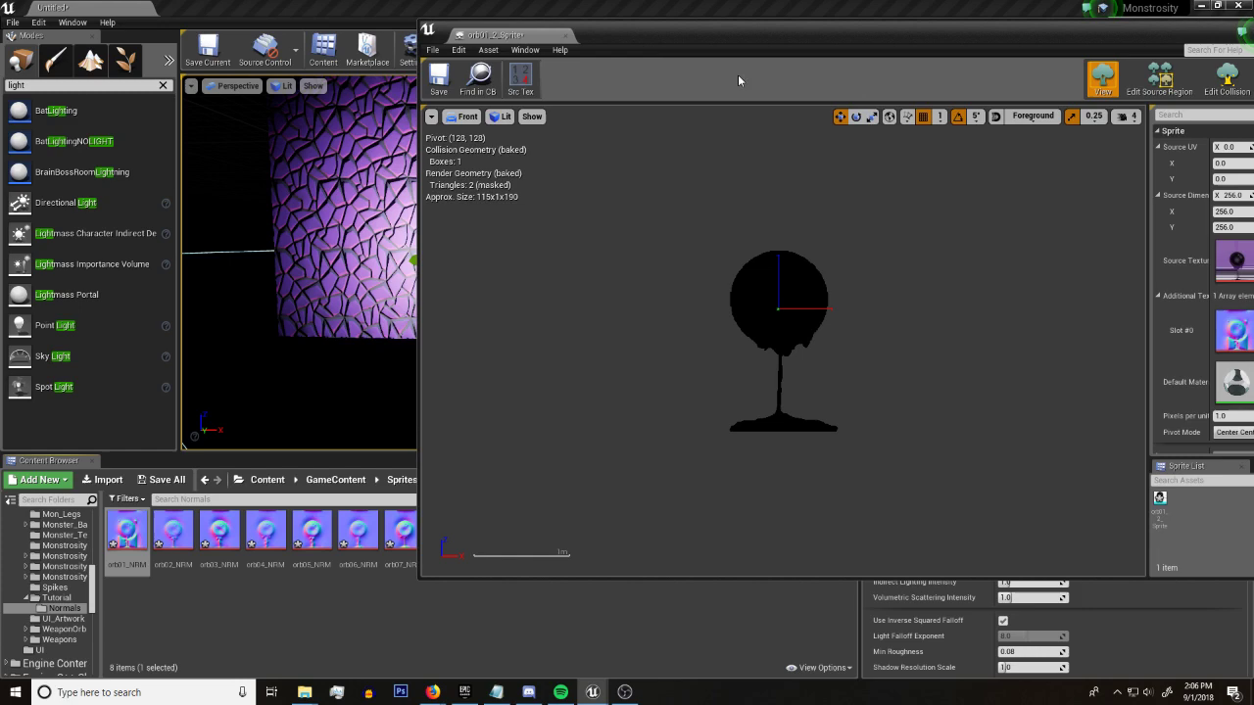
pyautogui.moveTo(632, 42); pyautogui.dragTo(1059, 48)
pyautogui.click(456, 479)
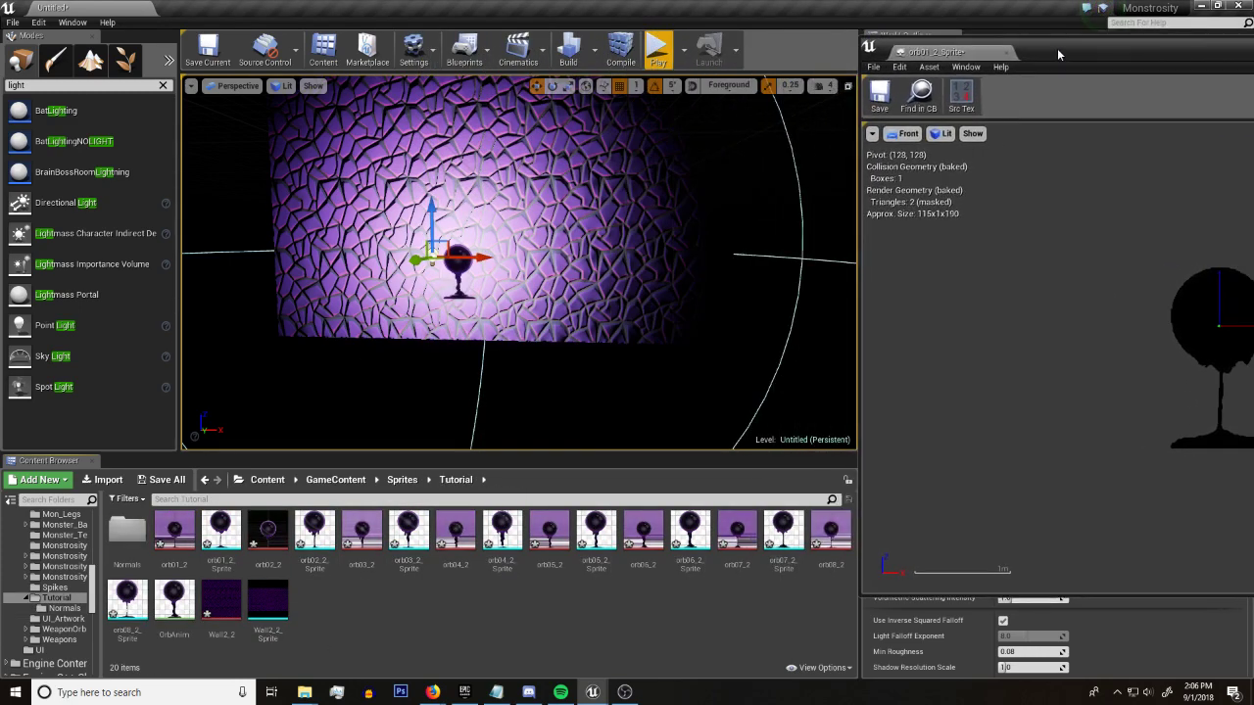
# Open orb02_2_Sprite through orb08_2_Sprite in the sprite editor
pyautogui.doubleClick(314, 529)
pyautogui.doubleClick(408, 529)
pyautogui.doubleClick(500, 531)
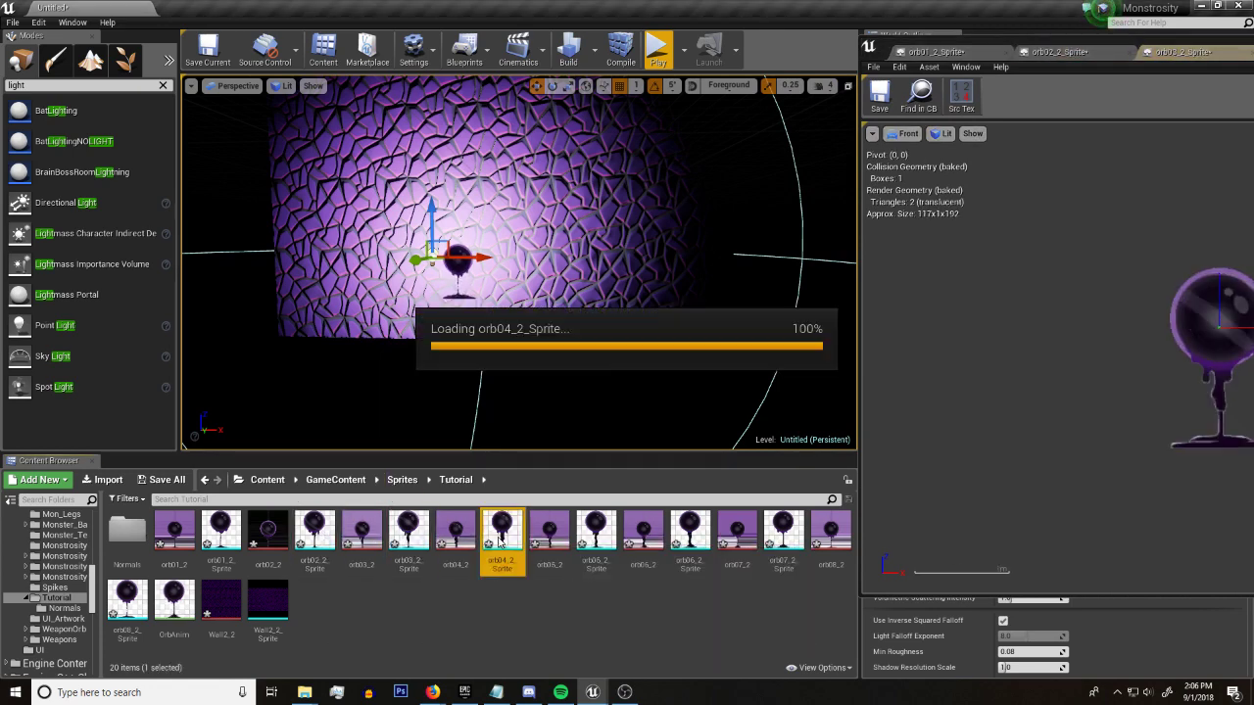
pyautogui.doubleClick(596, 531)
pyautogui.doubleClick(690, 531)
pyautogui.doubleClick(784, 531)
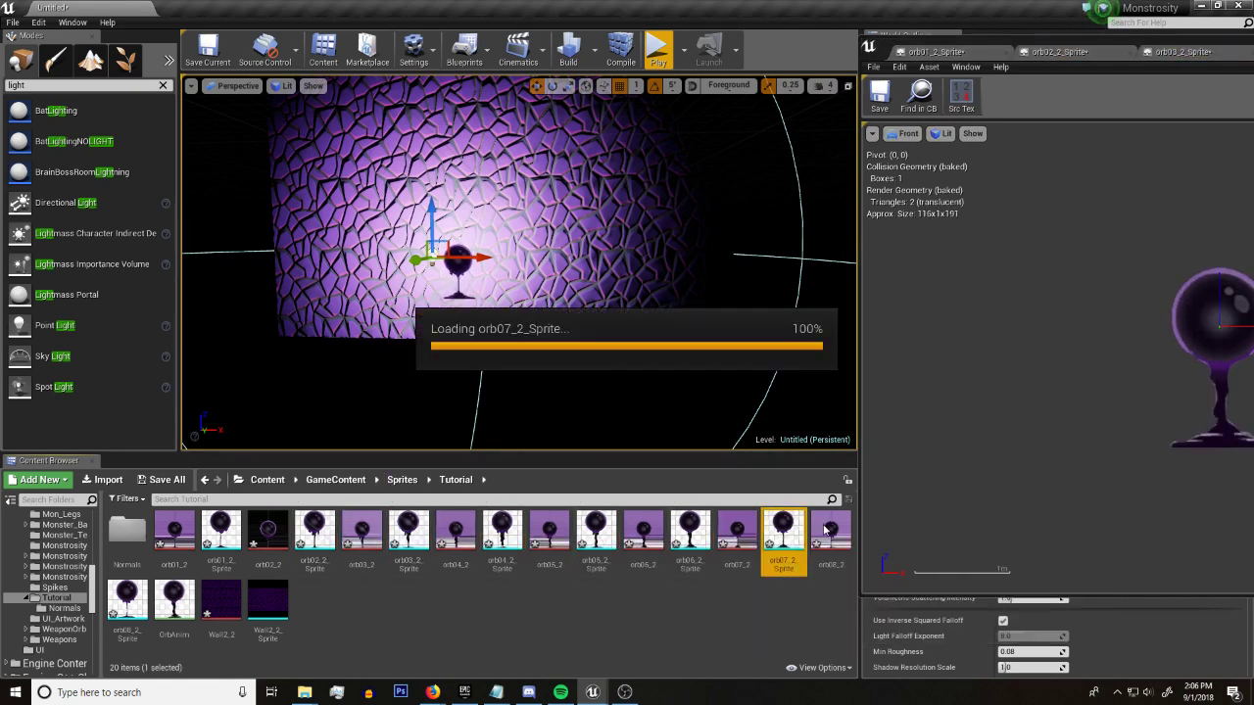
pyautogui.doubleClick(115, 605)
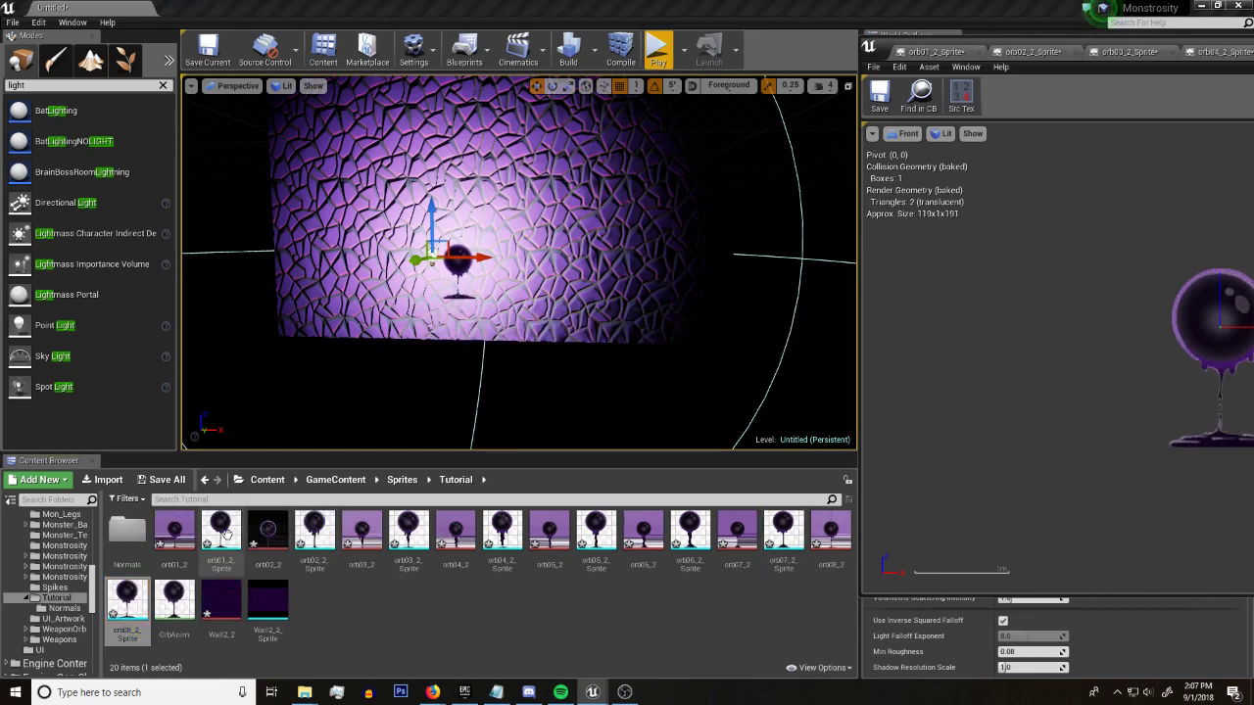
# Place orb01_2_Sprite left of the flipbook orb and move the point light onto it
pyautogui.moveTo(220, 532); pyautogui.dragTo(405, 271)
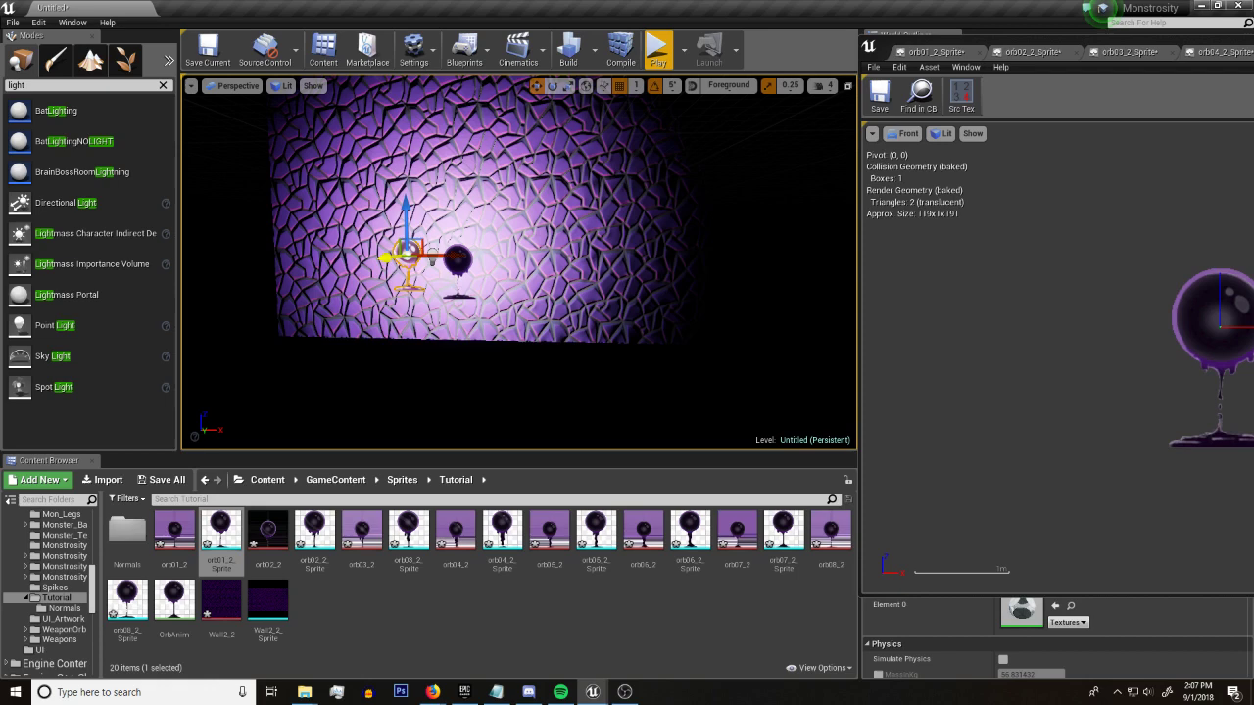
pyautogui.click(434, 261)
pyautogui.moveTo(464, 256)
pyautogui.mouseDown()
pyautogui.moveTo(439, 258)
pyautogui.moveTo(504, 265)
pyautogui.moveTo(480, 258)
pyautogui.mouseUp()
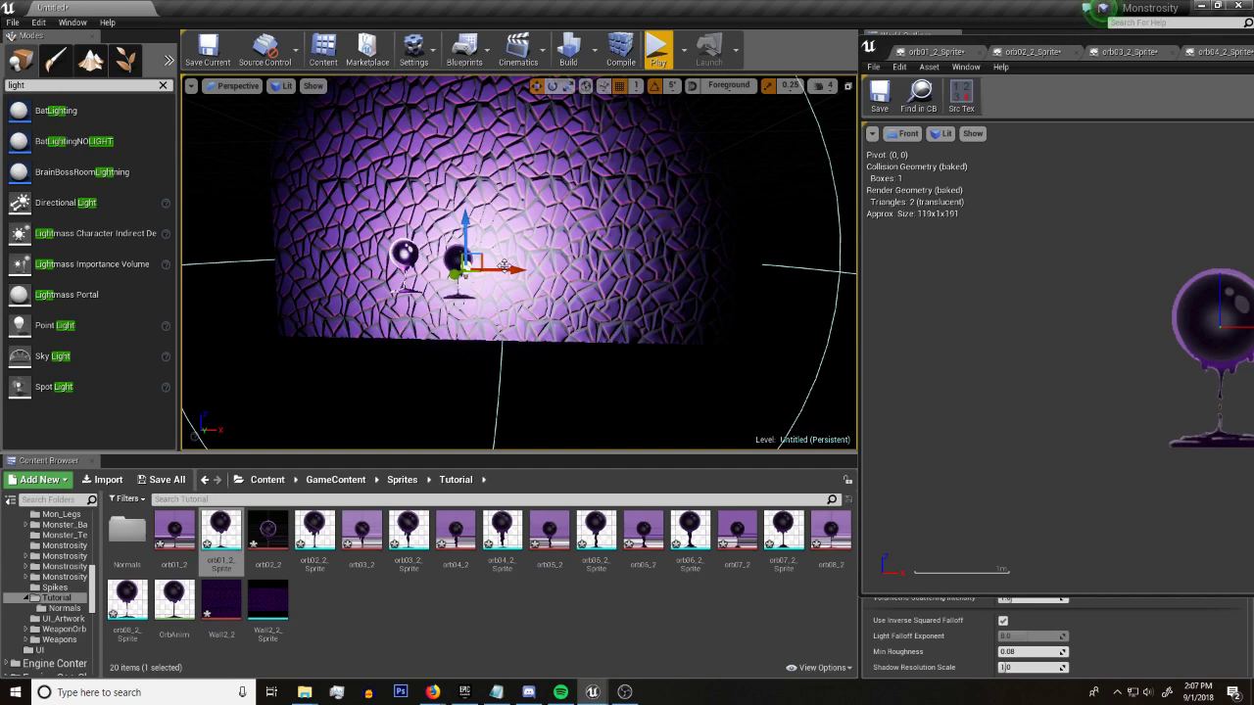
pyautogui.moveTo(504, 267); pyautogui.dragTo(463, 275)
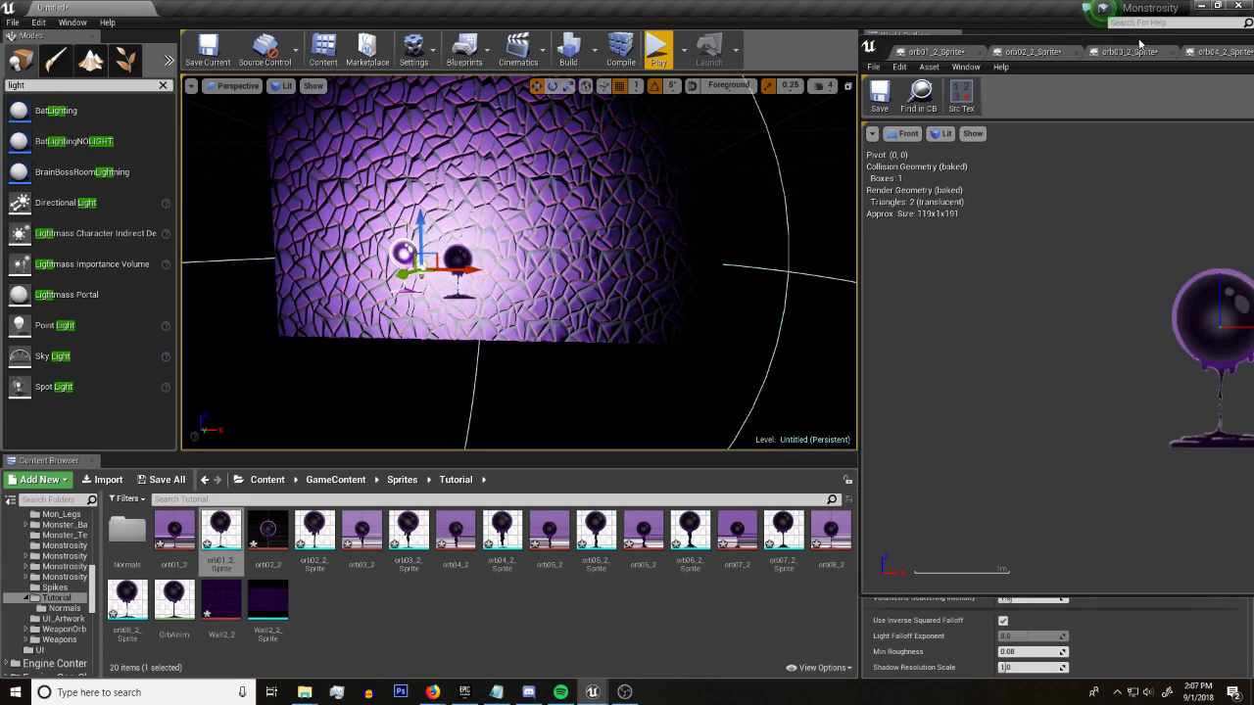
pyautogui.moveTo(1139, 43); pyautogui.dragTo(453, 40)
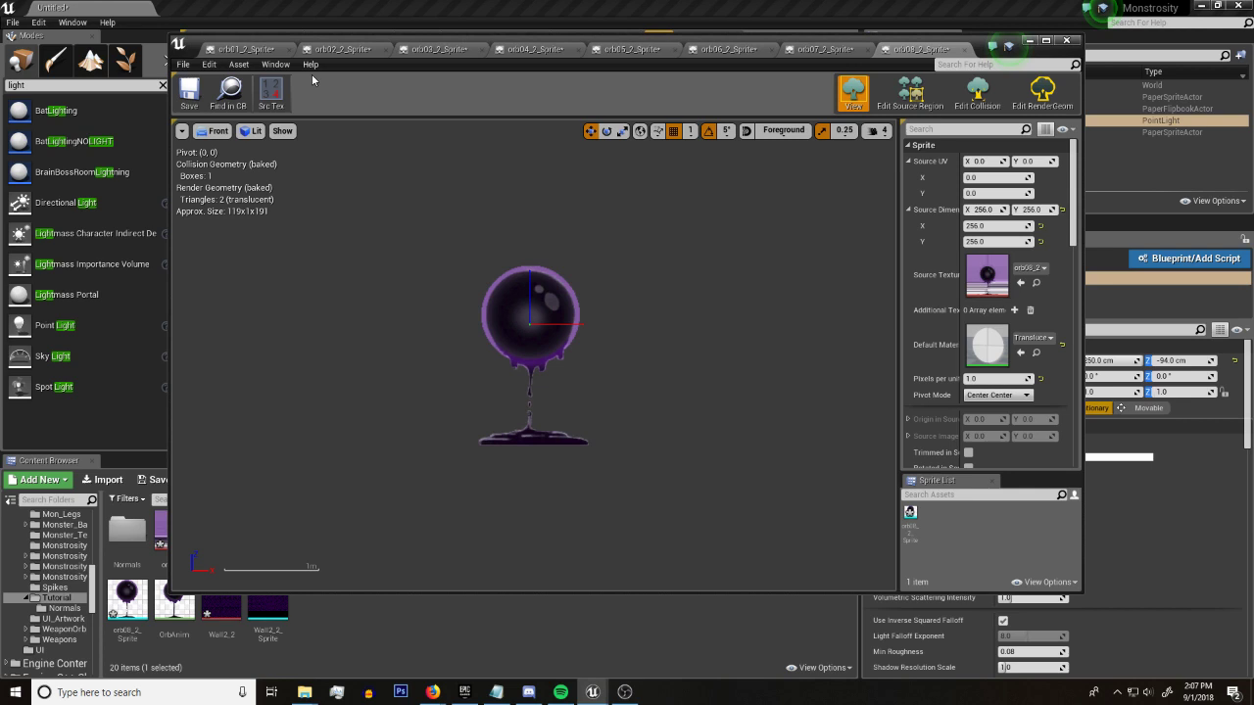
# Save and close the finished orb01_2_Sprite
pyautogui.click(240, 49)
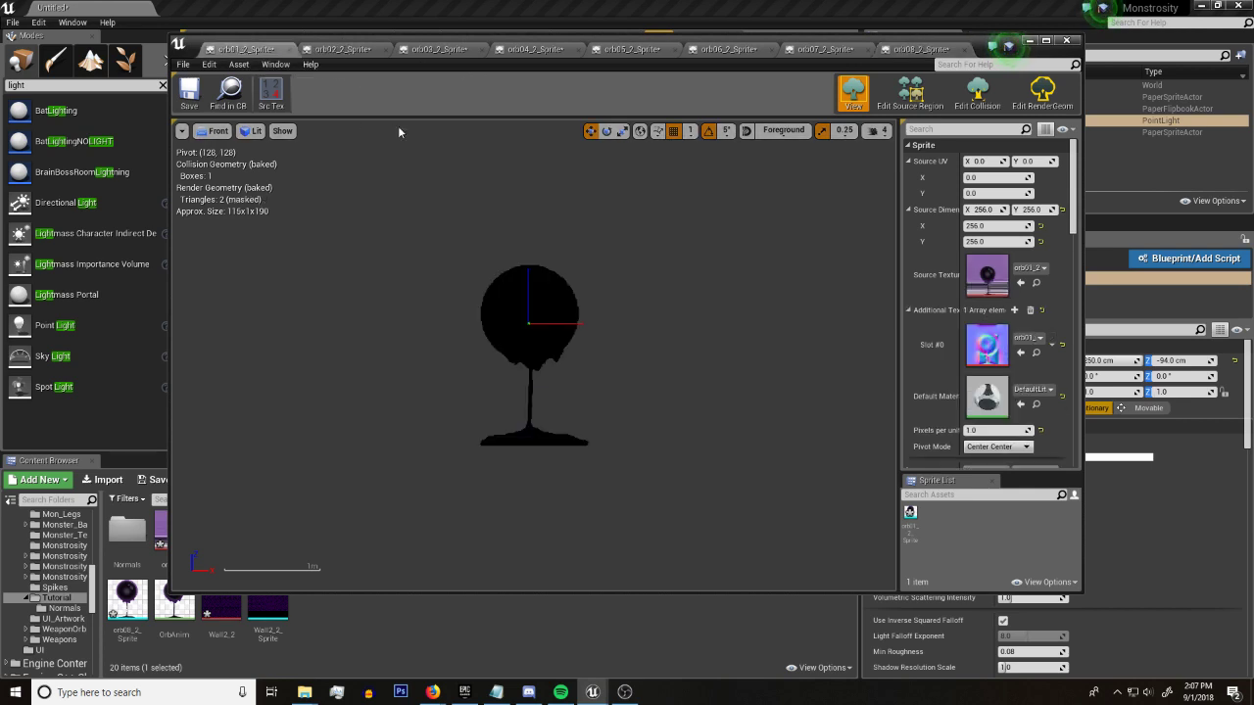
pyautogui.click(191, 93)
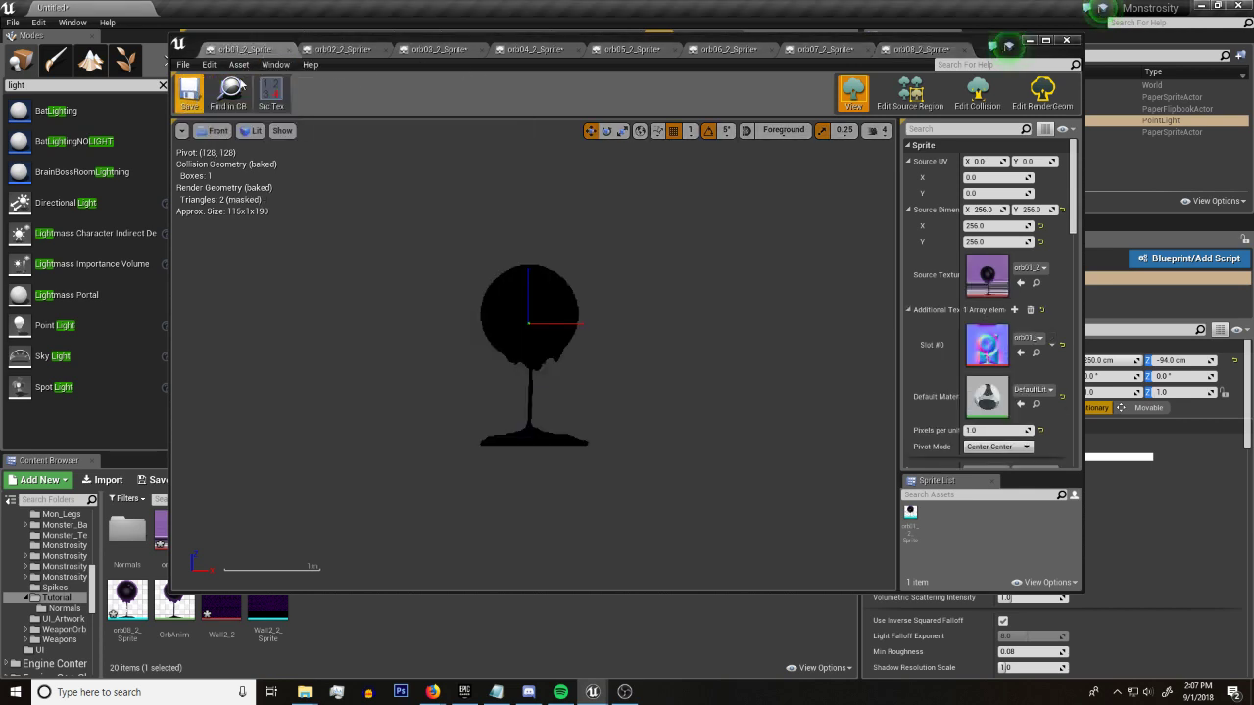
pyautogui.click(293, 50)
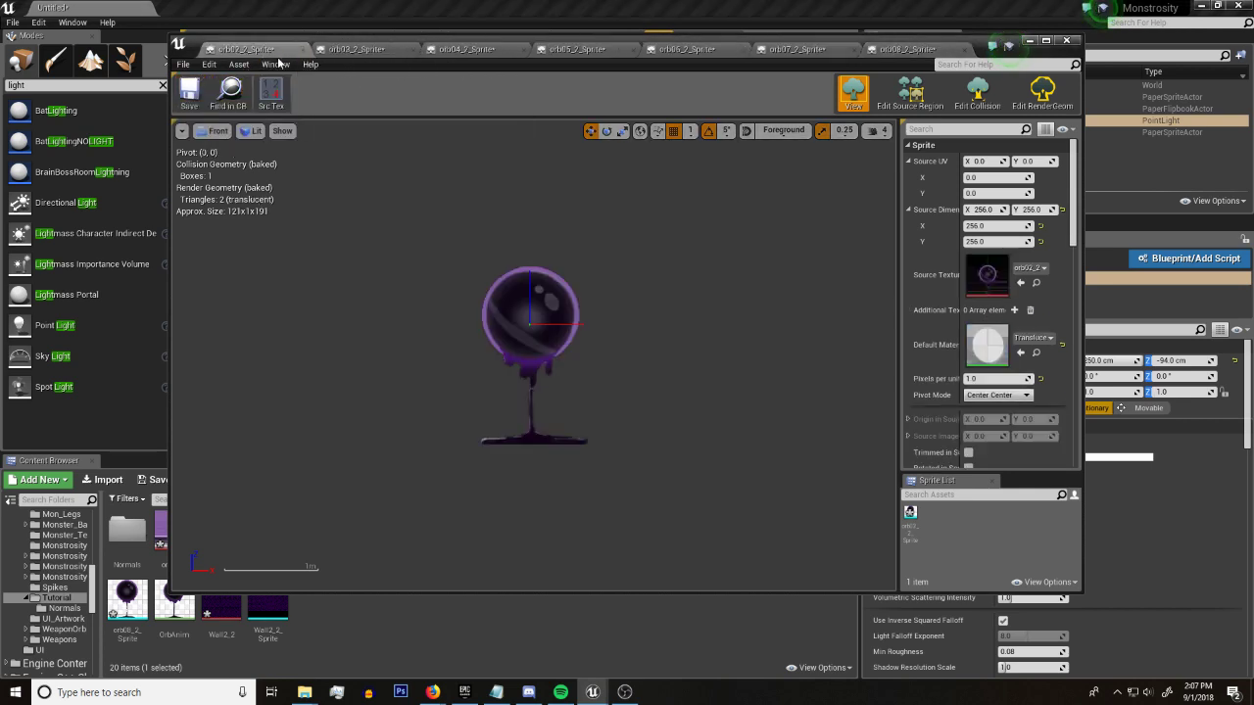
# Give orb02_2_Sprite the DefaultLit material and orb02_NRM in Slot #0, then save and close it
pyautogui.click(1041, 339)
pyautogui.write('default')
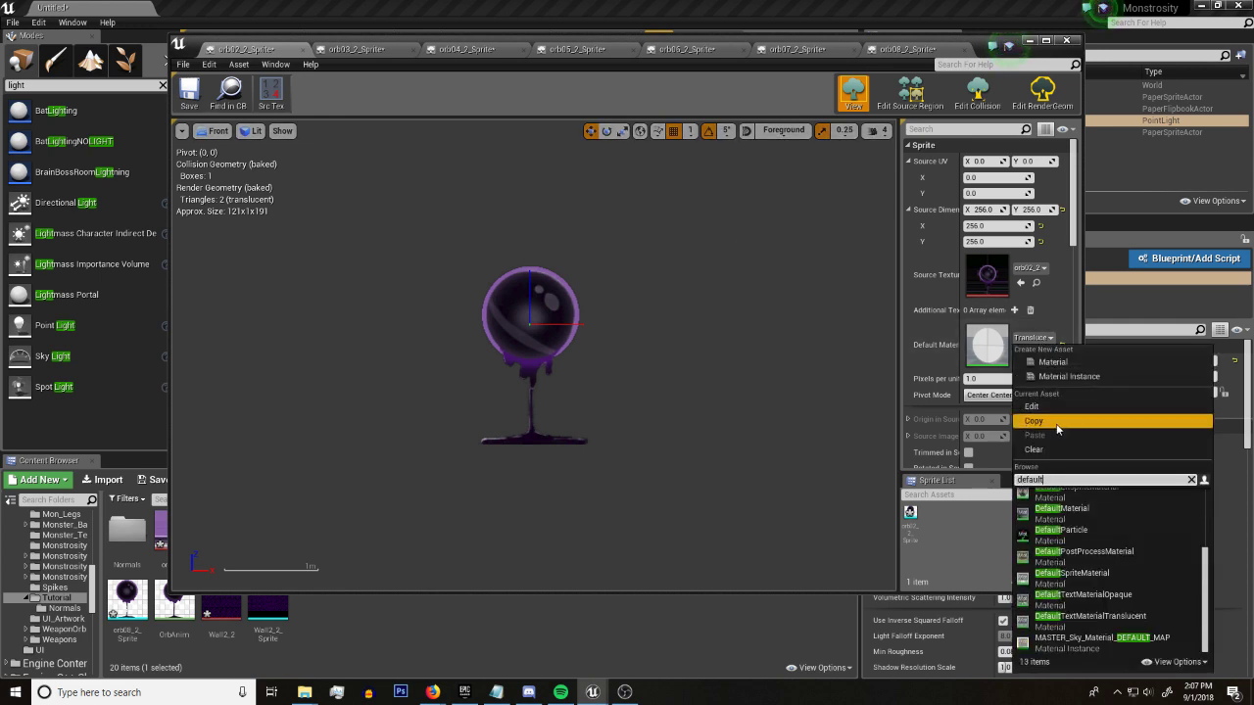
pyautogui.write('lit')
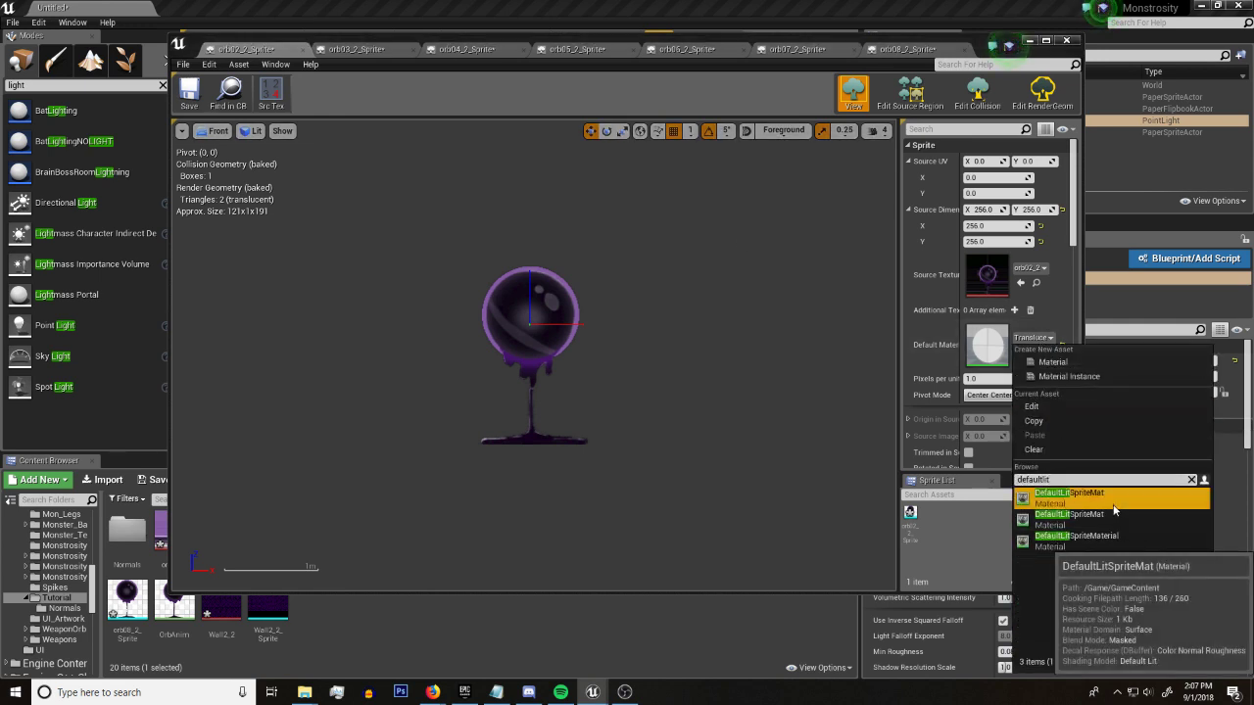
pyautogui.click(1068, 487)
pyautogui.click(1014, 311)
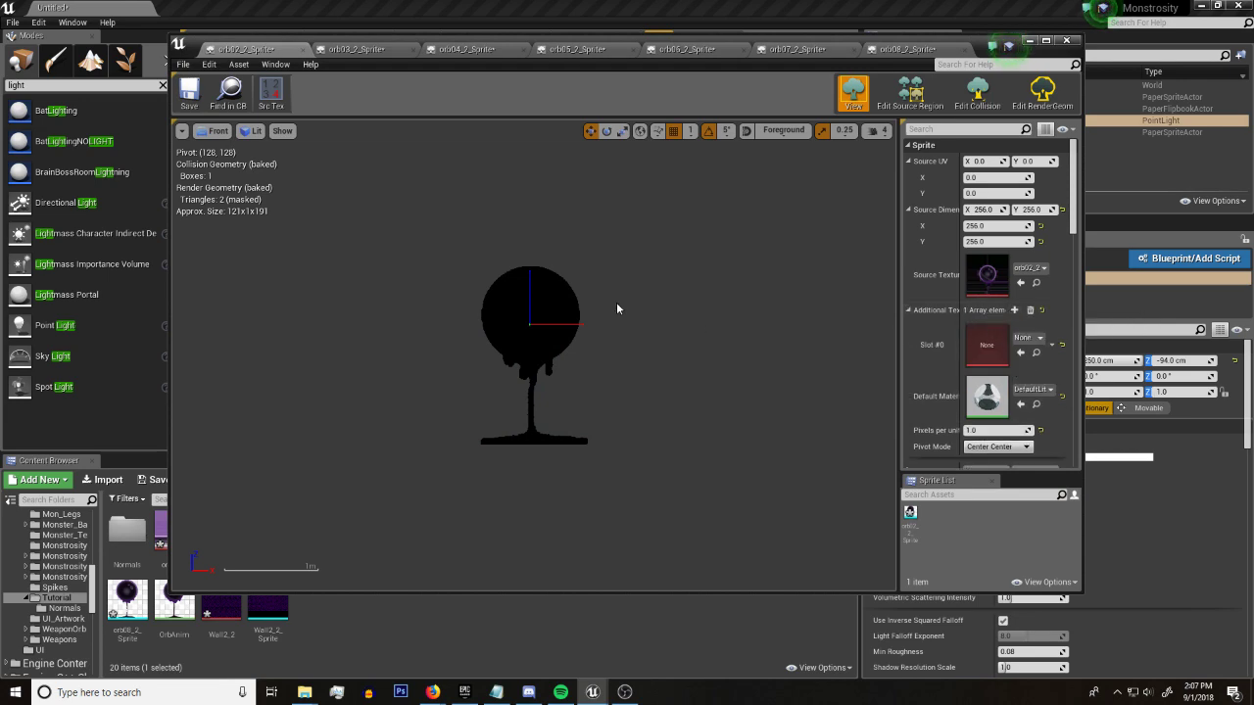
pyautogui.moveTo(517, 33); pyautogui.dragTo(749, 38)
pyautogui.doubleClick(127, 532)
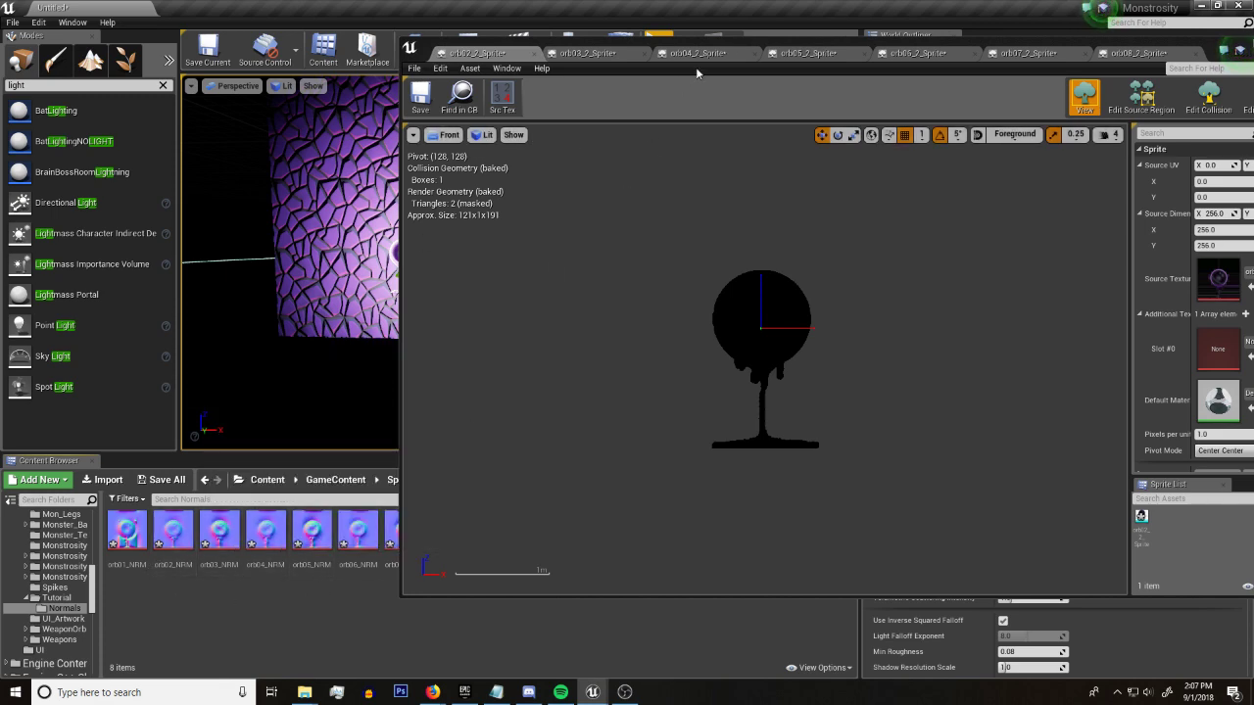
pyautogui.moveTo(719, 47); pyautogui.dragTo(620, 43)
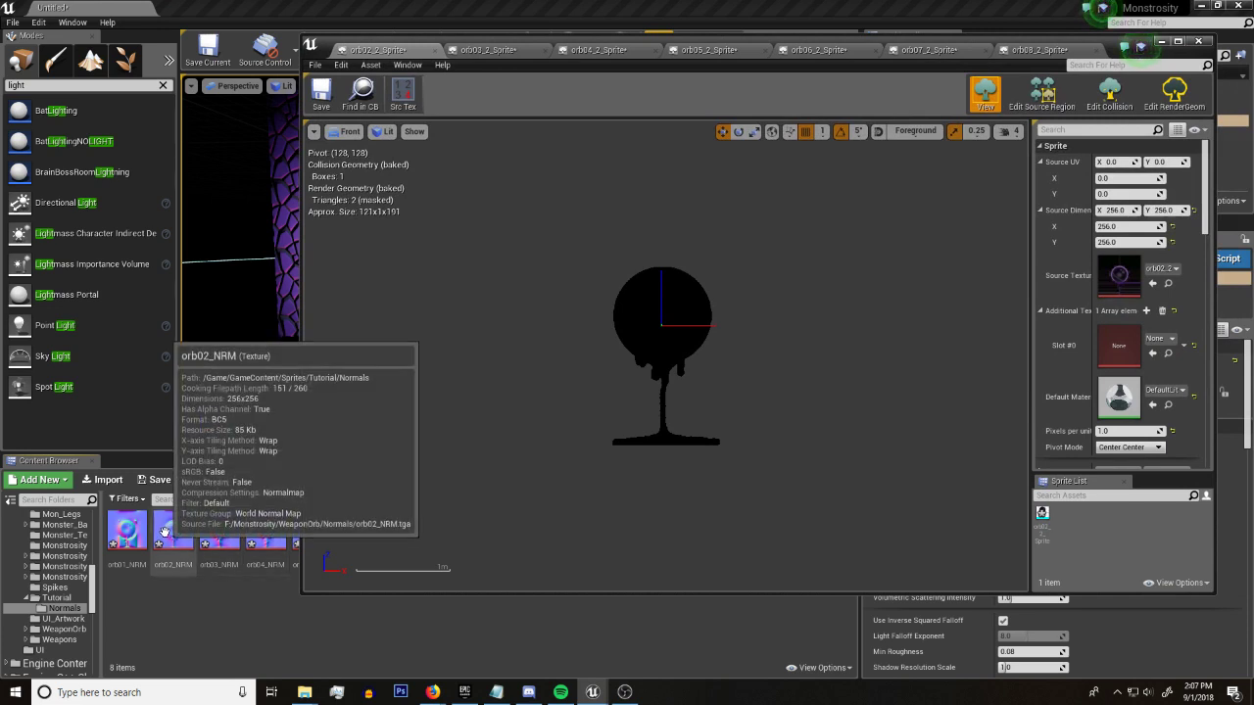
pyautogui.moveTo(174, 530); pyautogui.dragTo(1161, 338)
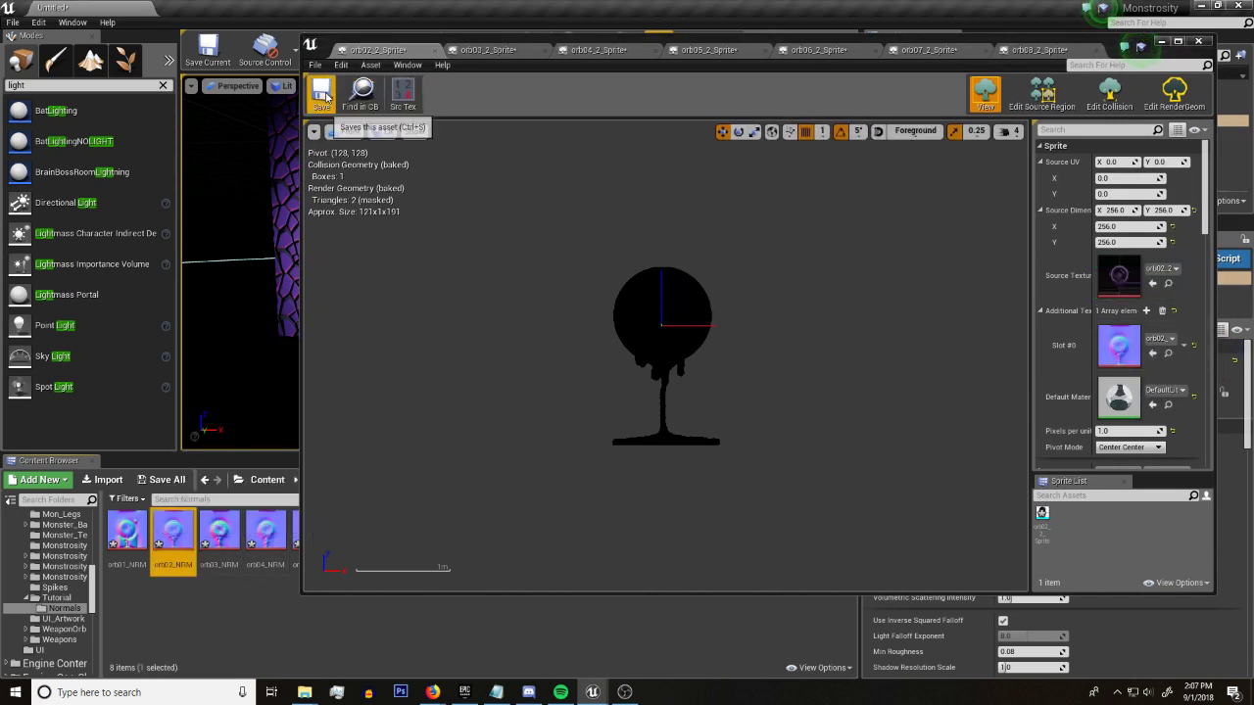
pyautogui.click(435, 50)
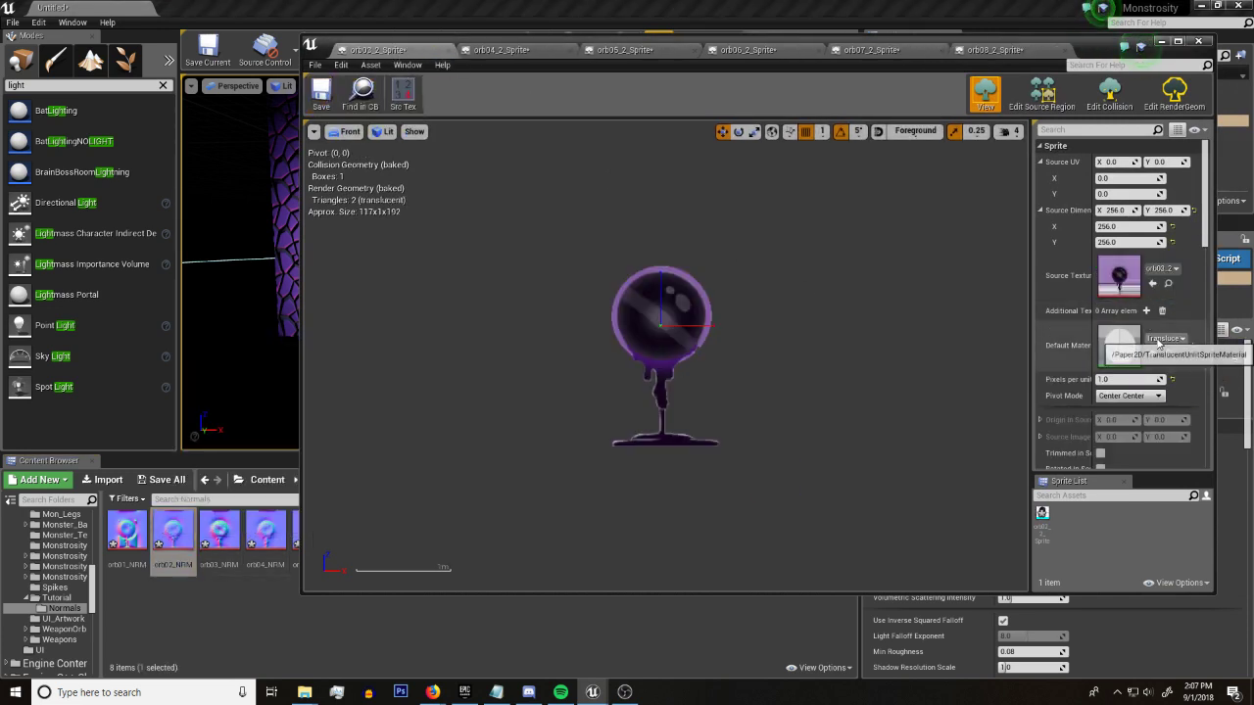
# Give orb03_2_Sprite the DefaultLit material and orb03_NRM in Slot #0, then save and close it
pyautogui.click(1161, 338)
pyautogui.write('defaultlit')
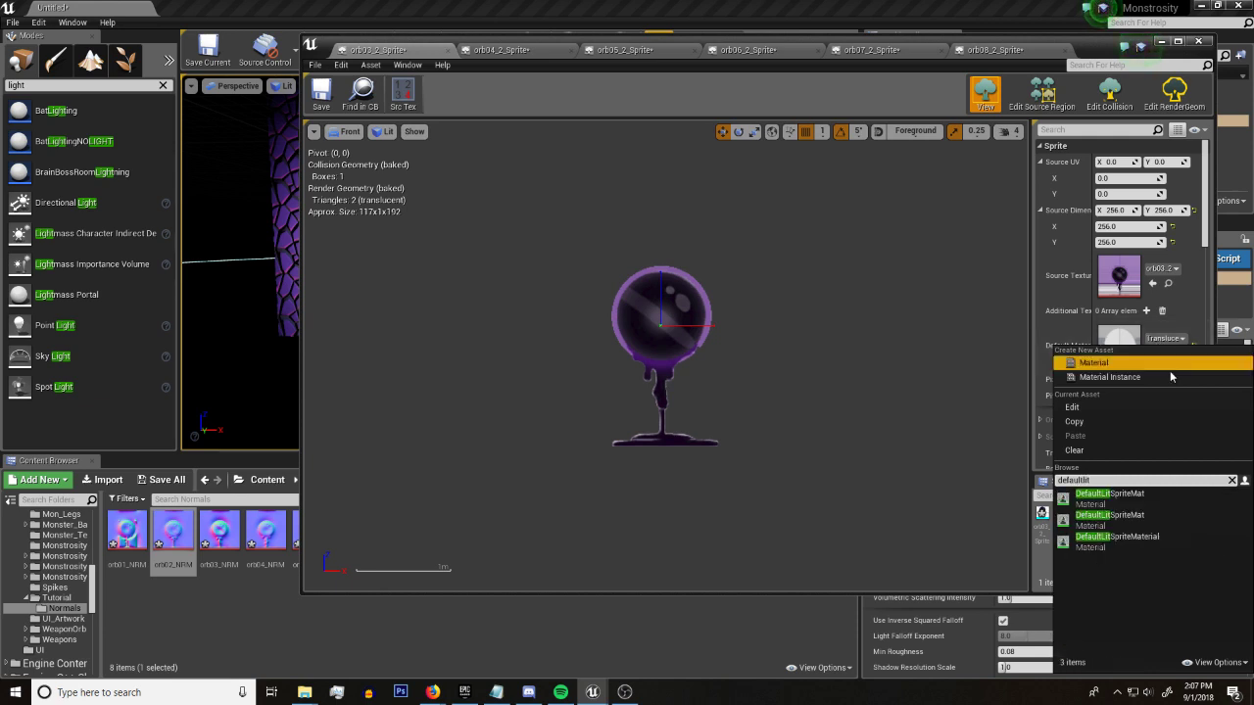
pyautogui.click(1143, 493)
pyautogui.click(1147, 311)
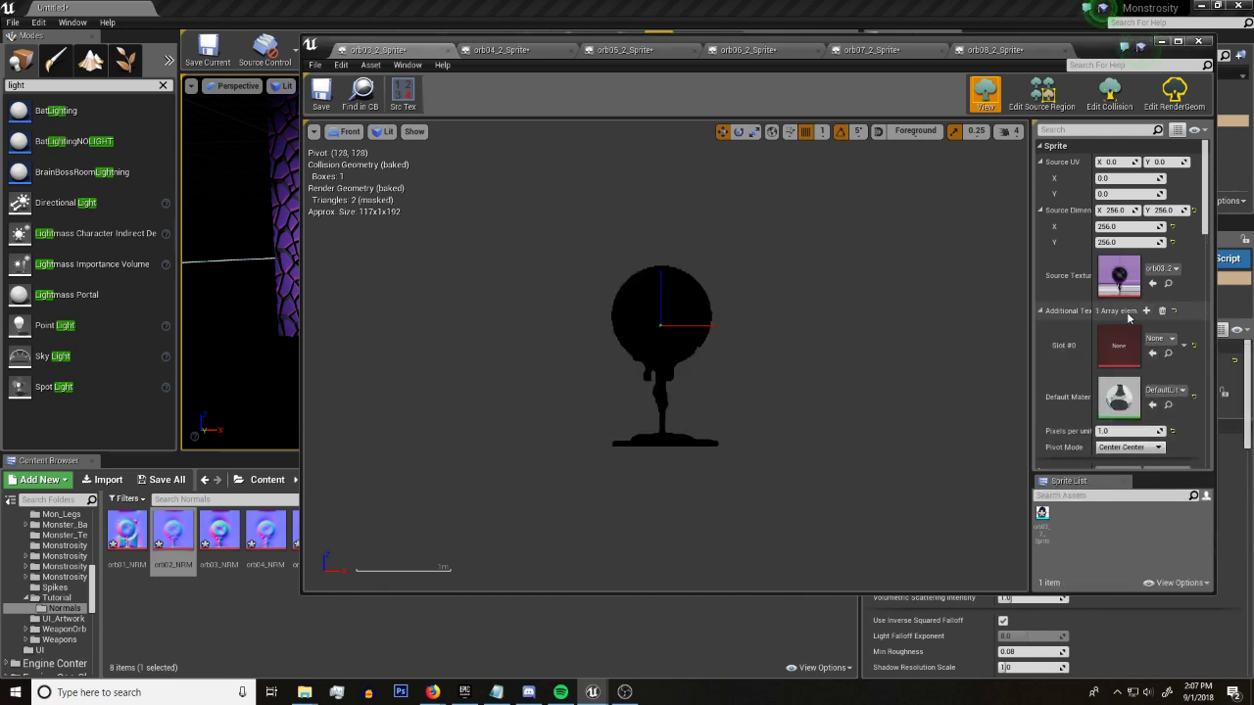
pyautogui.moveTo(219, 534); pyautogui.dragTo(1104, 360)
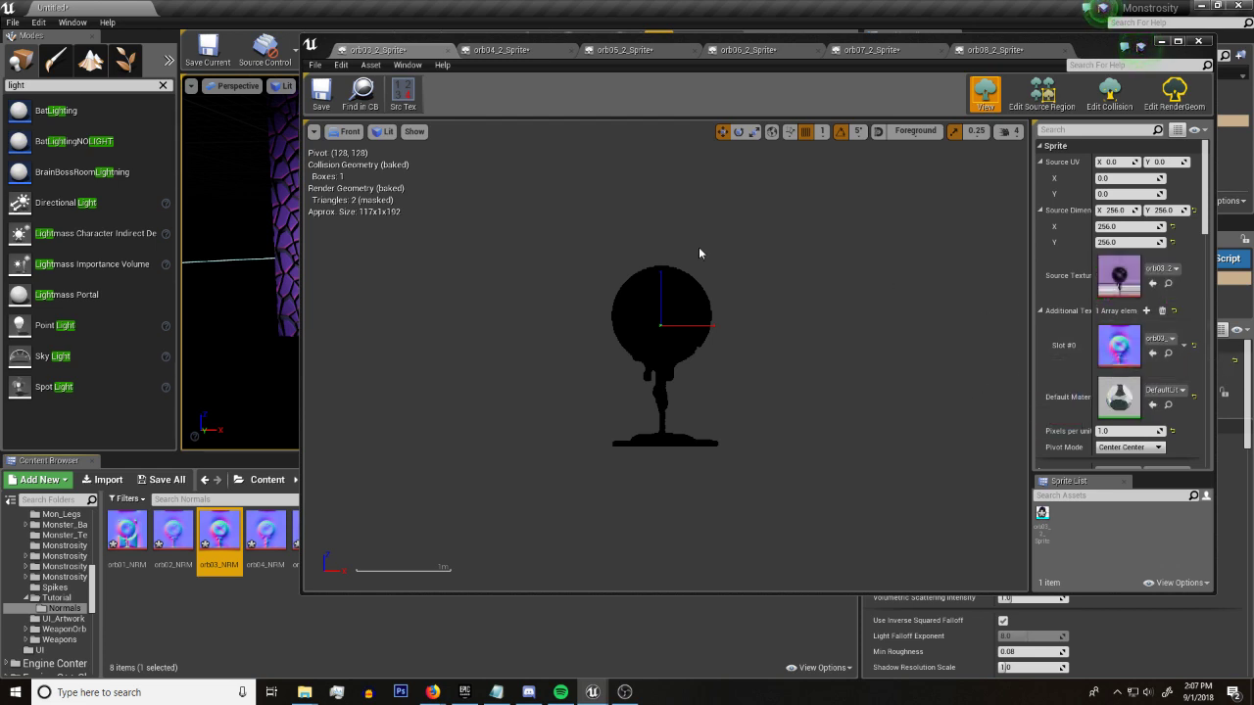
pyautogui.click(448, 50)
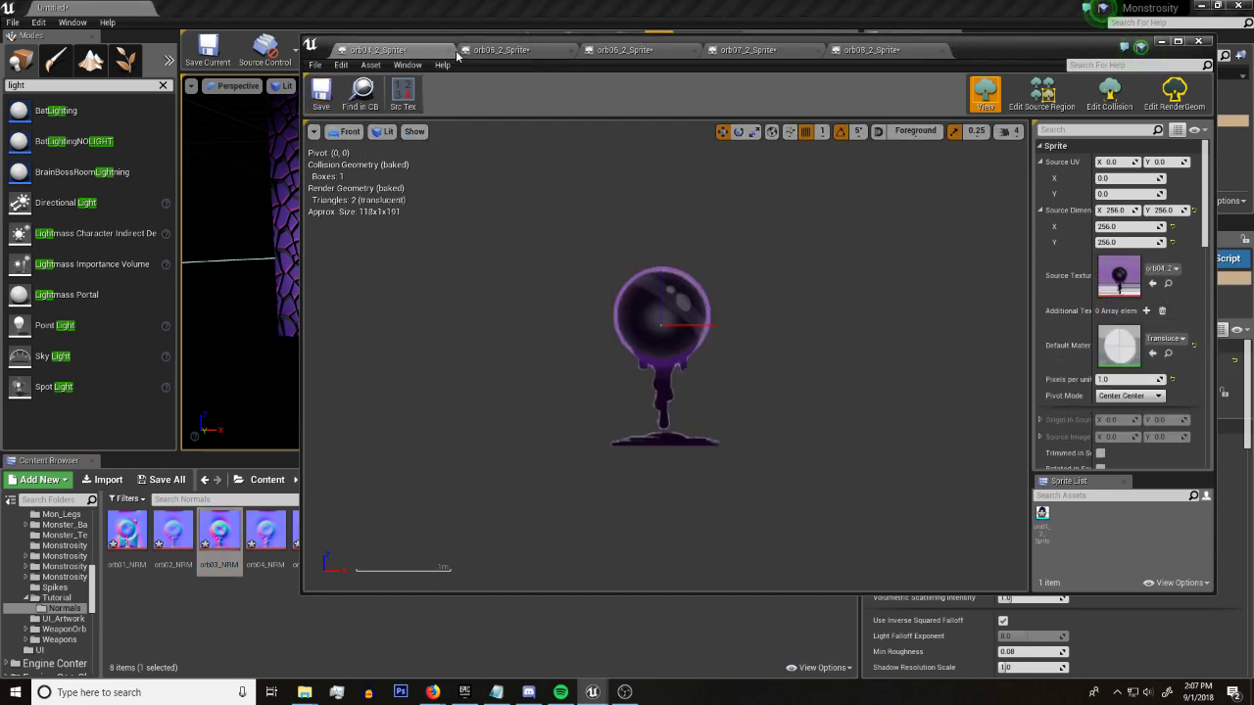
# Give orb04_2_Sprite the DefaultLit material and orb04_NRM in Slot #0, then save and close it
pyautogui.click(1162, 339)
pyautogui.write('defga')
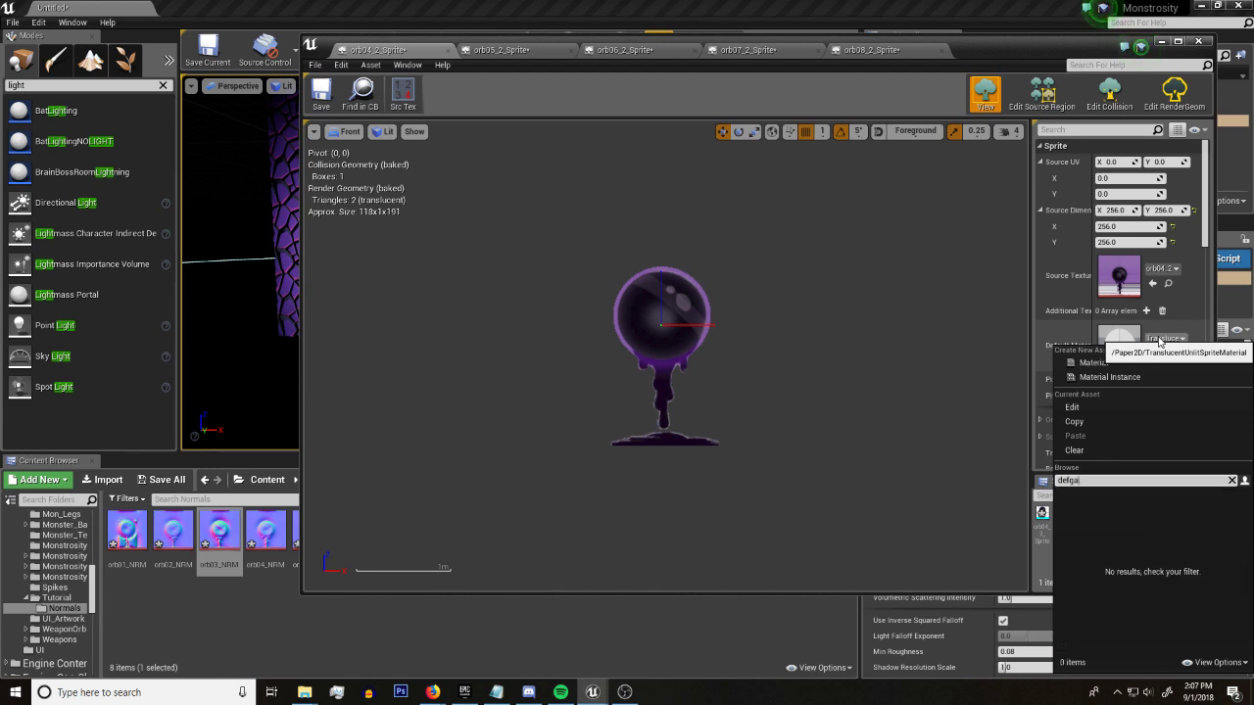
pyautogui.write('lit')
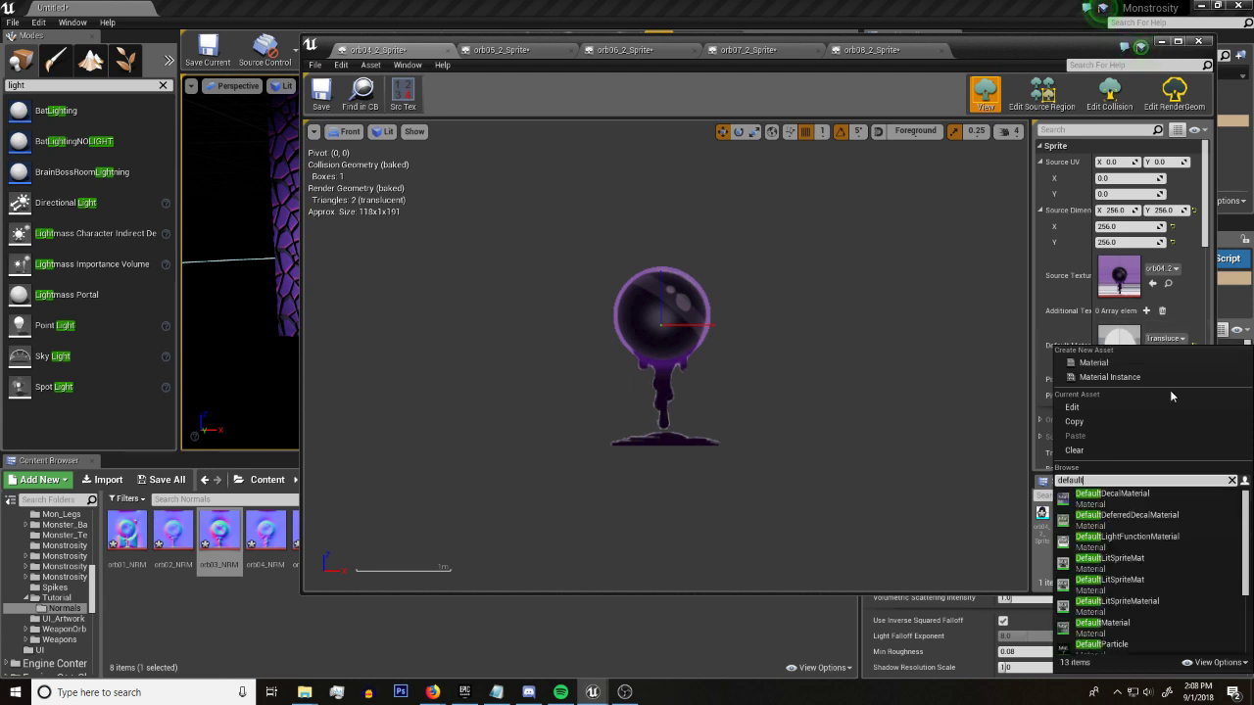
pyautogui.click(1143, 499)
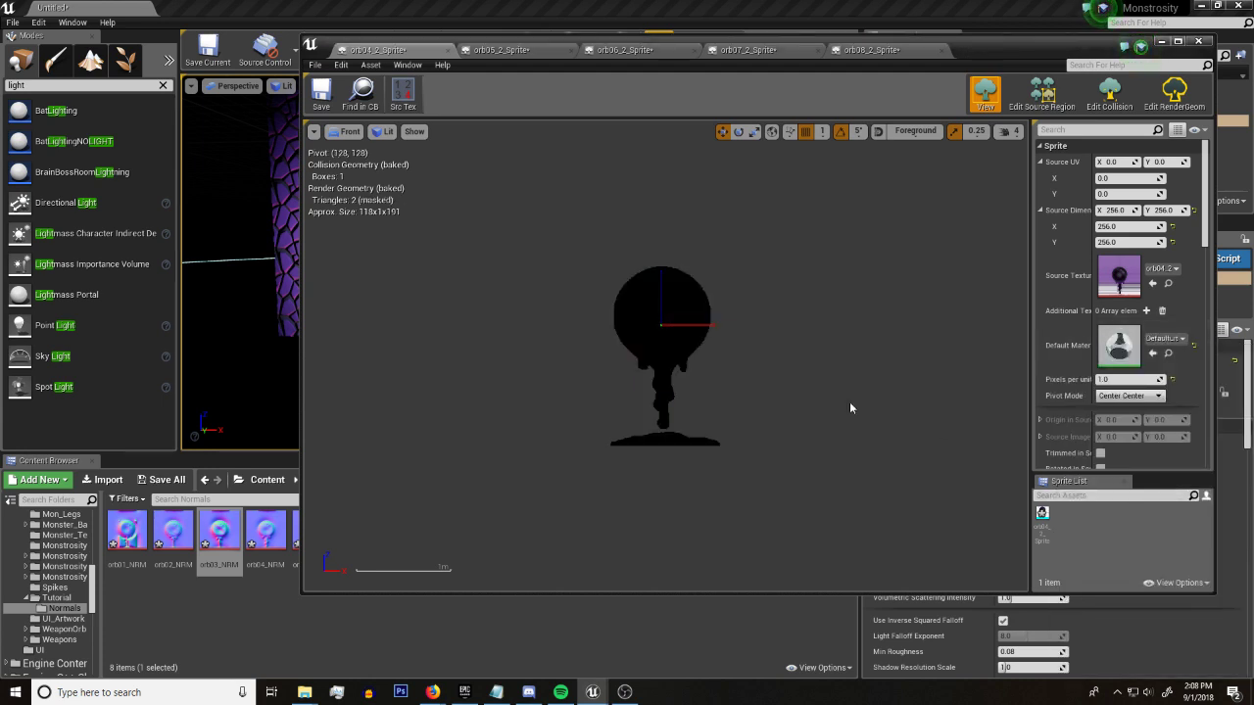
pyautogui.click(1146, 312)
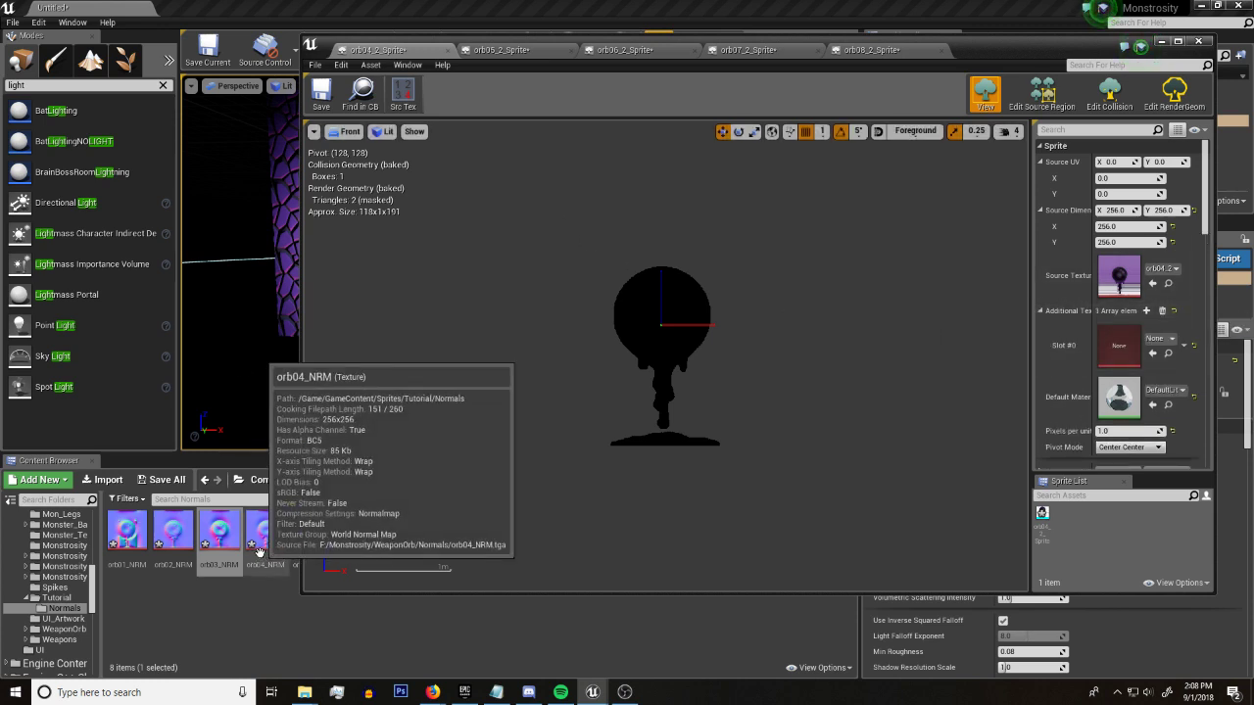
pyautogui.moveTo(265, 532); pyautogui.dragTo(1120, 345)
pyautogui.click(322, 96)
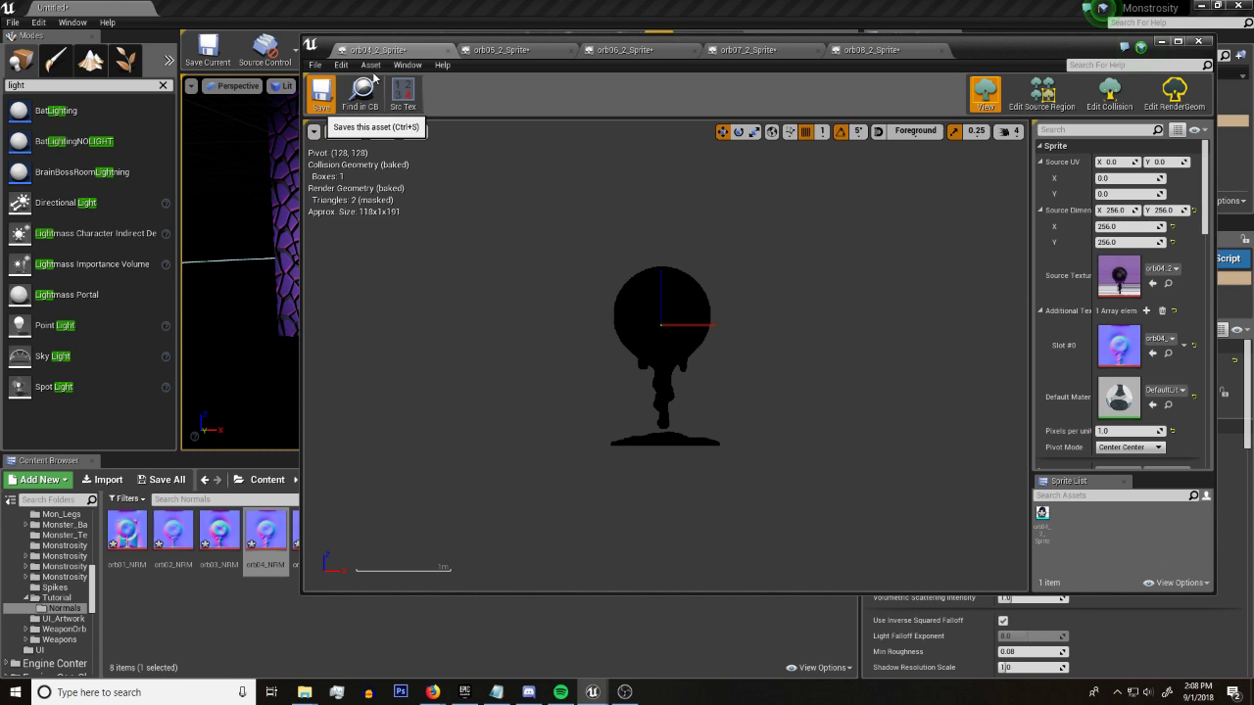
pyautogui.click(447, 49)
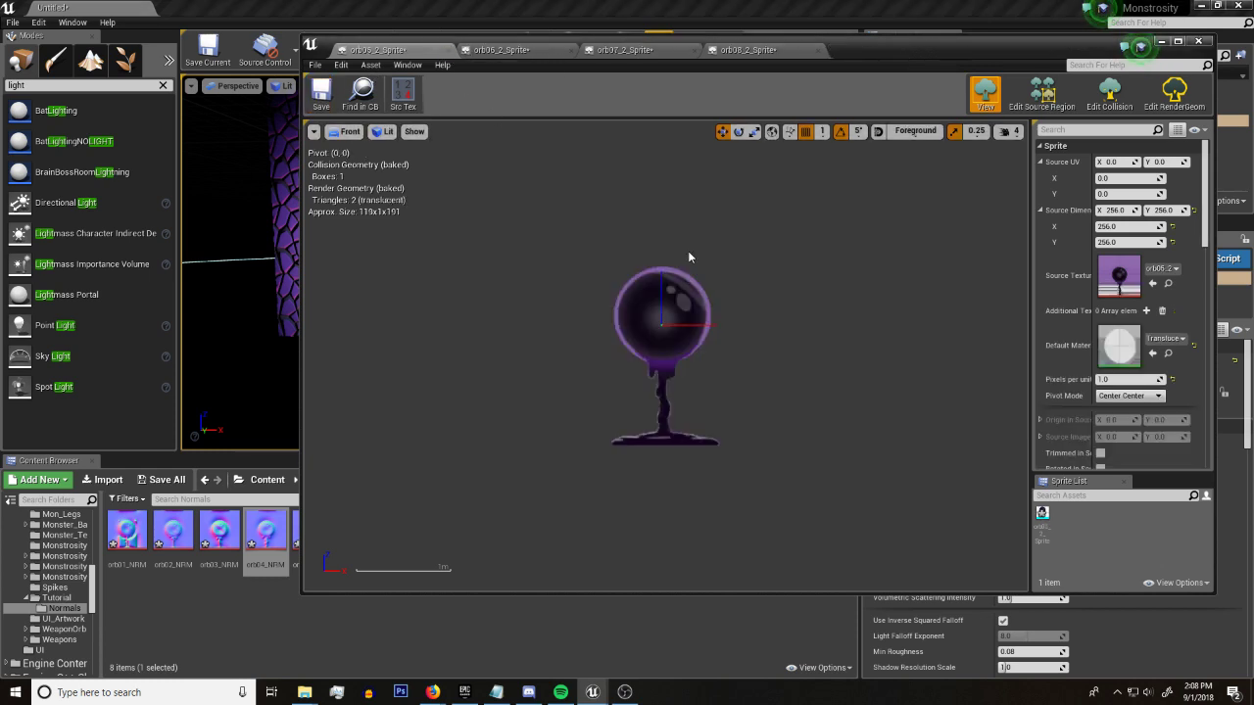
# Set orb05_2_Sprite to DefaultLitSpriteMaterial and assign orb05_NRM to Additional Textures Slot #0
pyautogui.click(1173, 339)
pyautogui.write('defau')
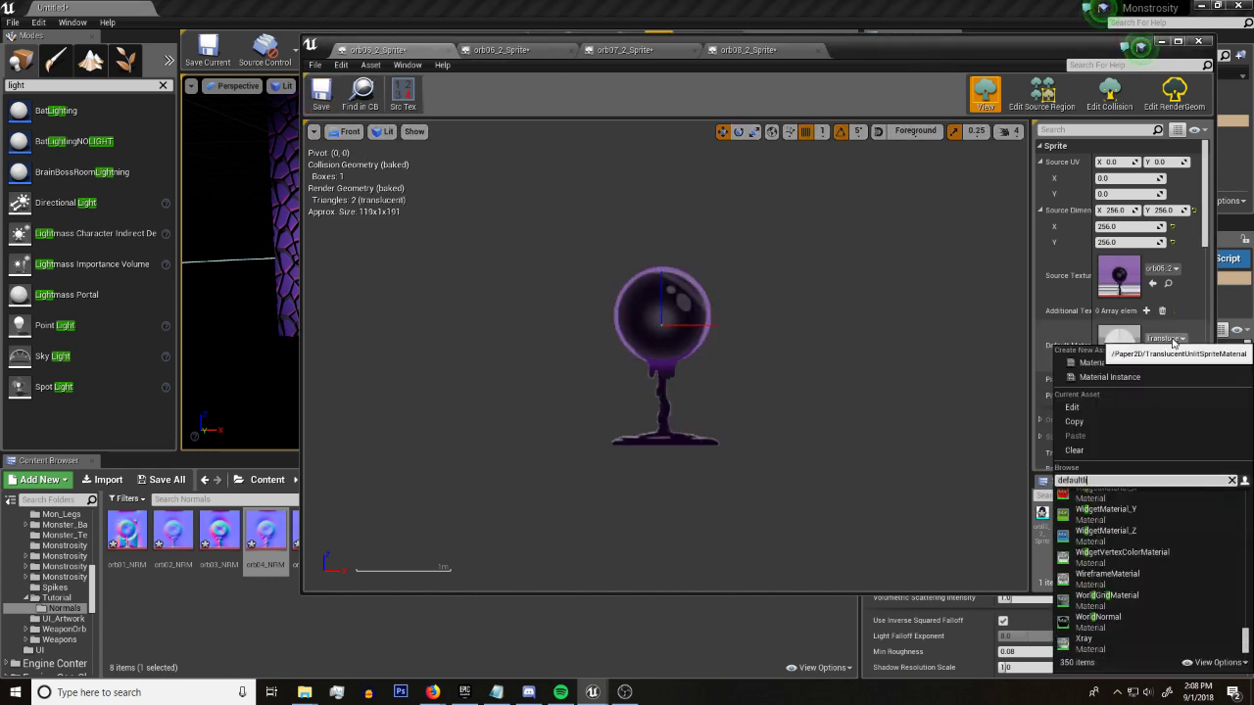
pyautogui.write('ltl')
pyautogui.click(1144, 507)
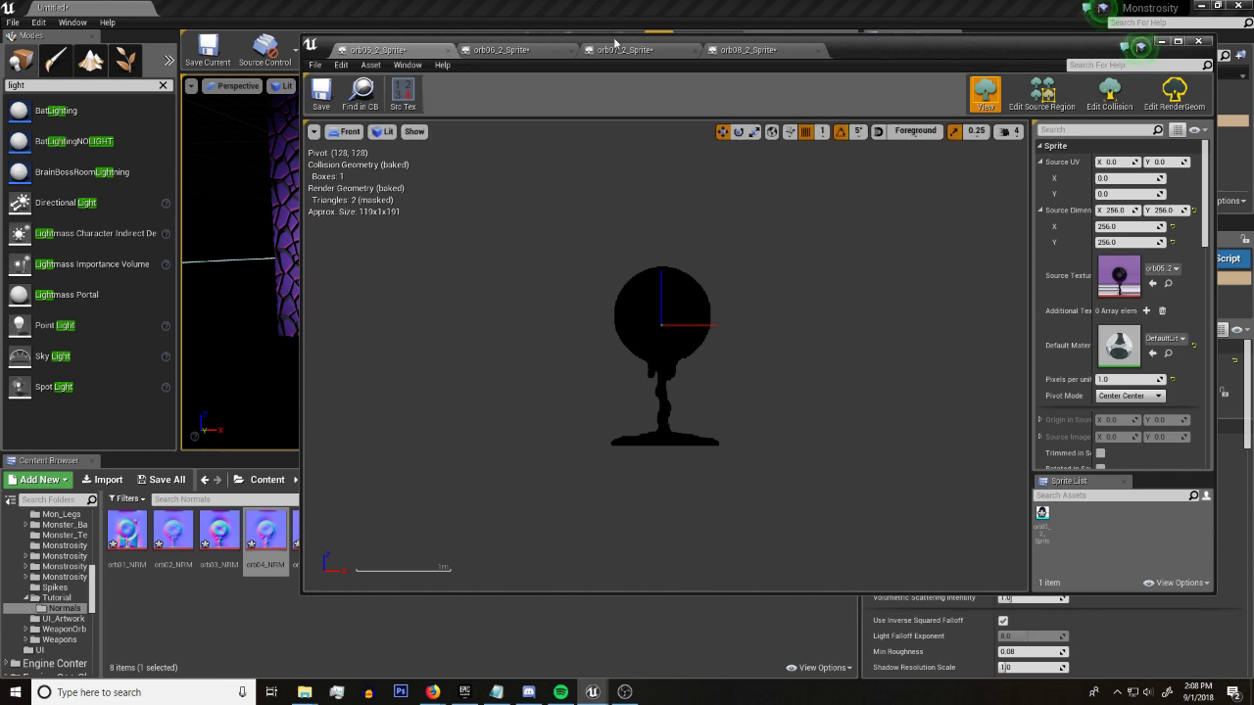
pyautogui.moveTo(616, 43); pyautogui.dragTo(686, 37)
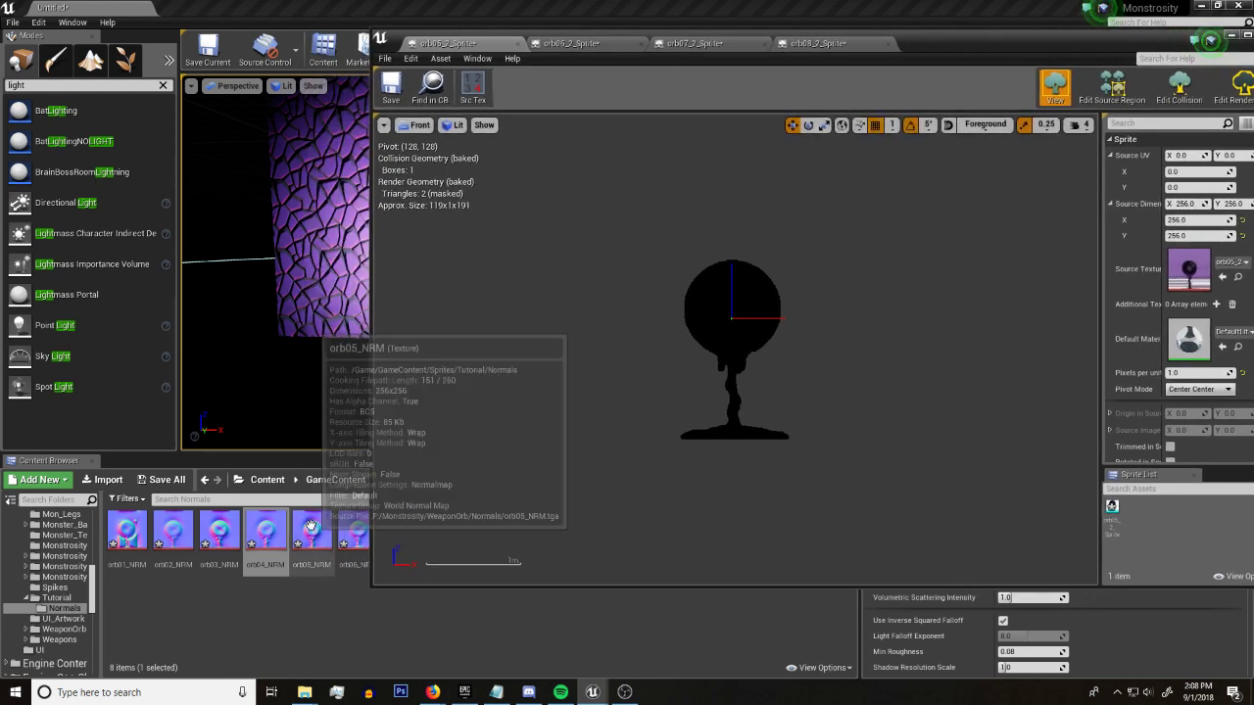
pyautogui.moveTo(310, 527); pyautogui.dragTo(1195, 351)
pyautogui.click(1216, 304)
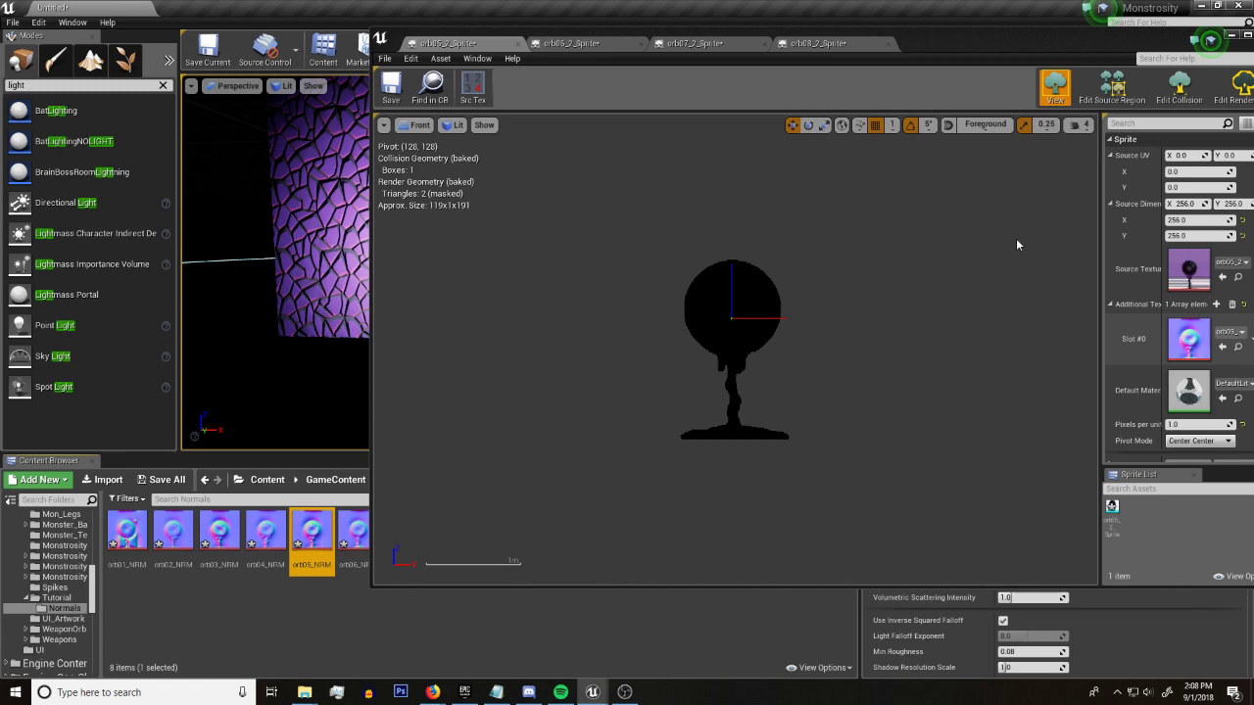
pyautogui.moveTo(987, 45); pyautogui.dragTo(809, 62)
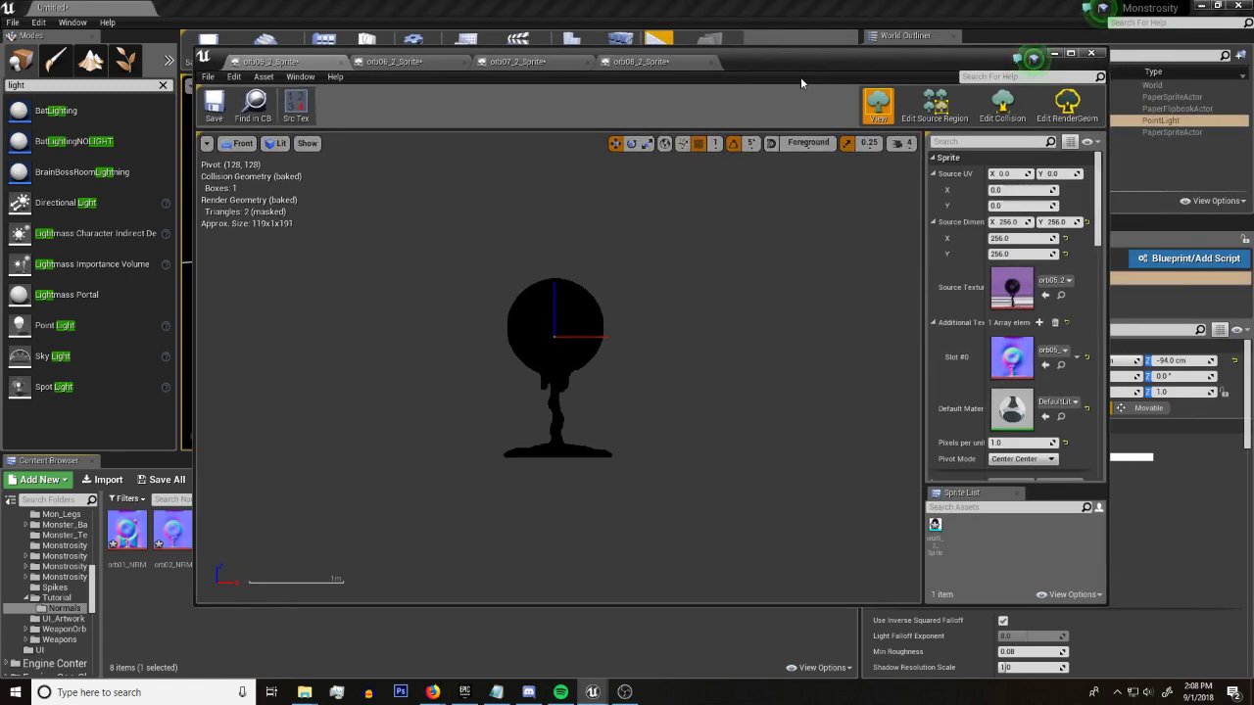
# Dismiss the Windows search, then save and close orb05_2_Sprite
pyautogui.click(17, 693)
pyautogui.write('notepadorm')
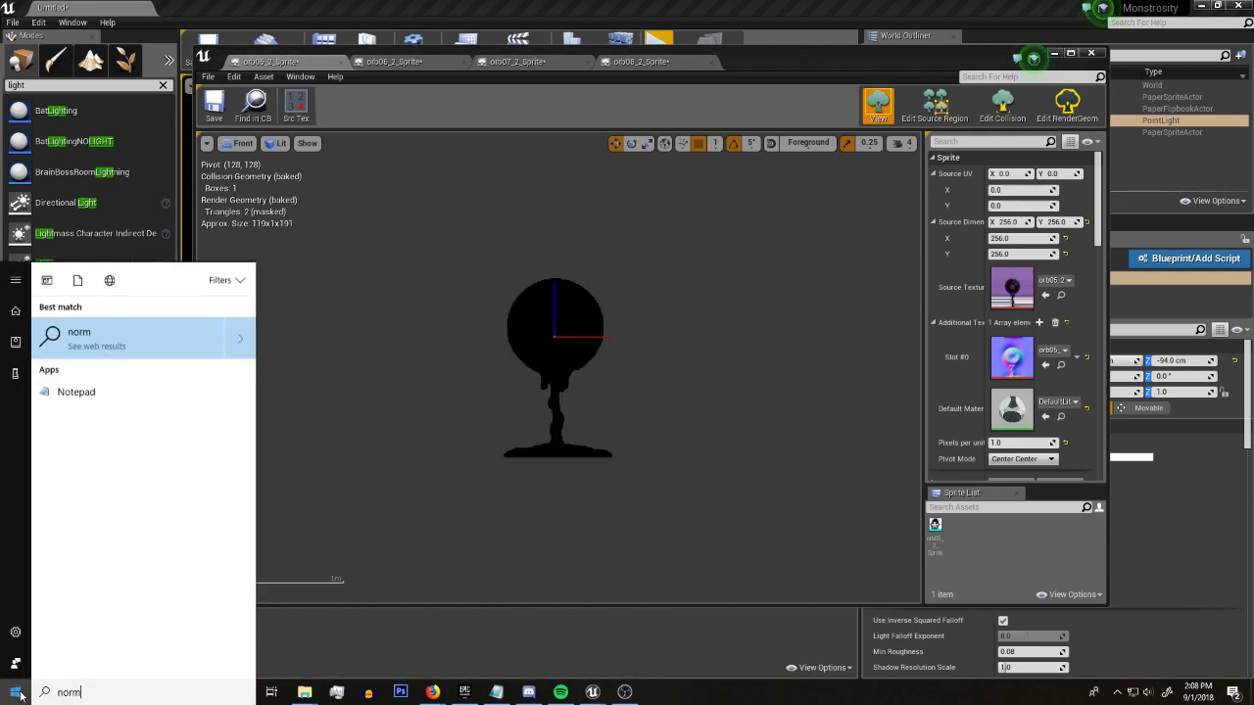
pyautogui.press('BackSpace')
pyautogui.press('BackSpace')
pyautogui.press('BackSpace')
pyautogui.press('BackSpace')
pyautogui.press('BackSpace')
pyautogui.press('BackSpace')
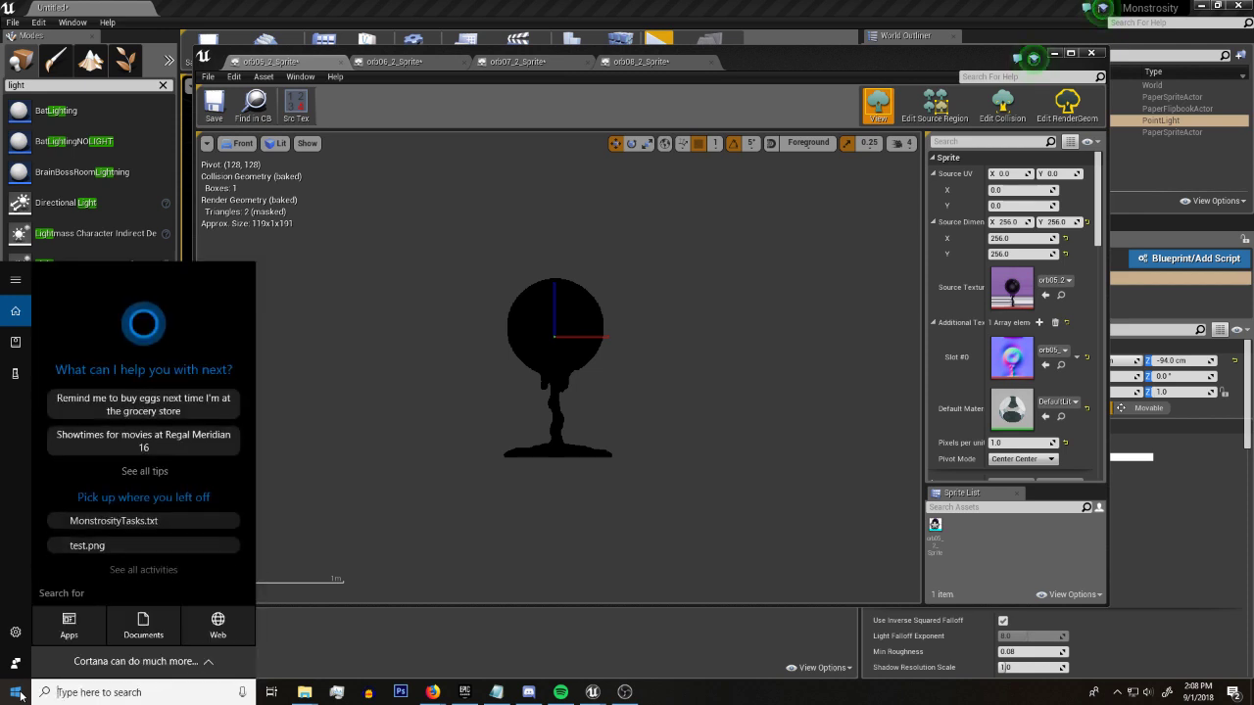
pyautogui.click(601, 253)
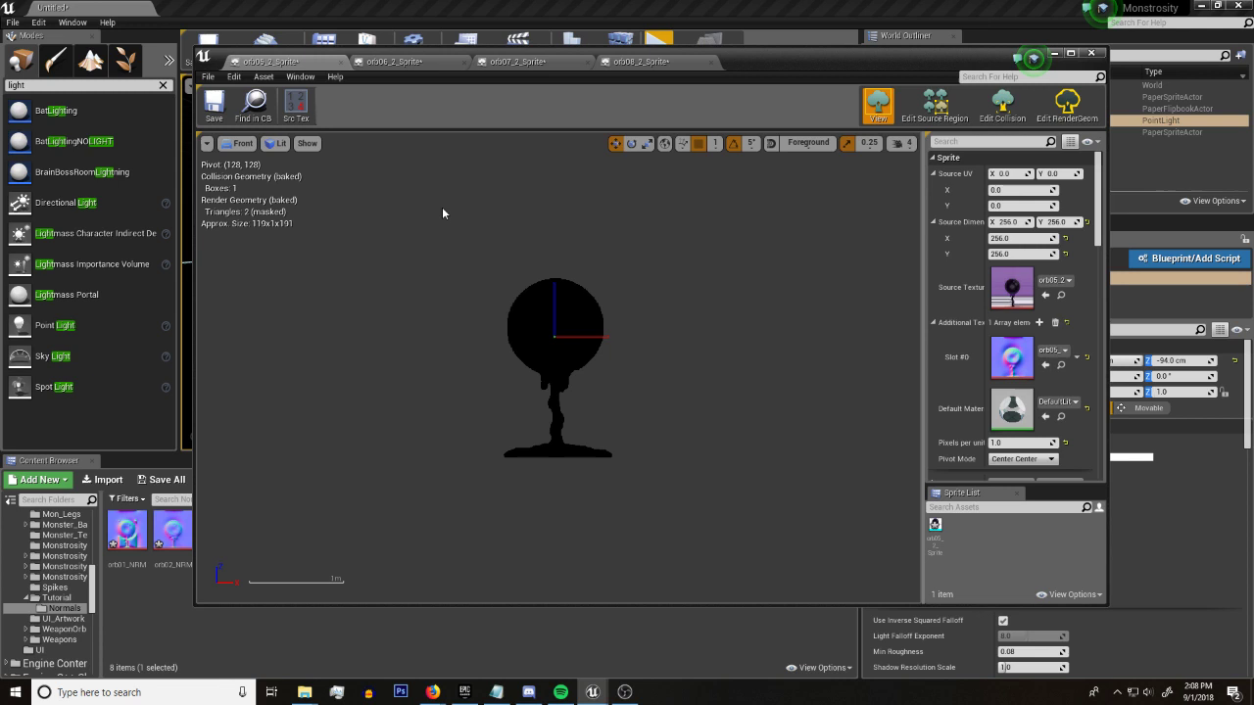
pyautogui.click(212, 105)
pyautogui.click(342, 61)
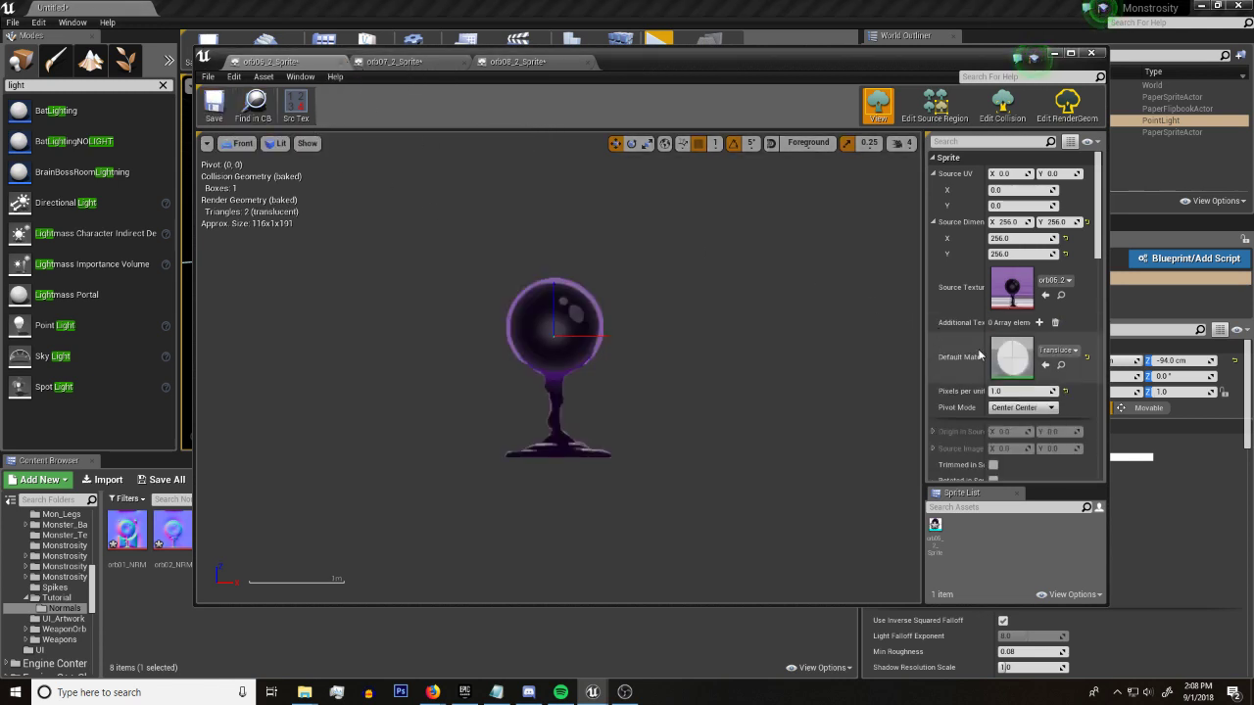
# Give orb06_2_Sprite the DefaultLit material and orb06_NRM in Slot #0, save, and close it
pyautogui.click(1074, 350)
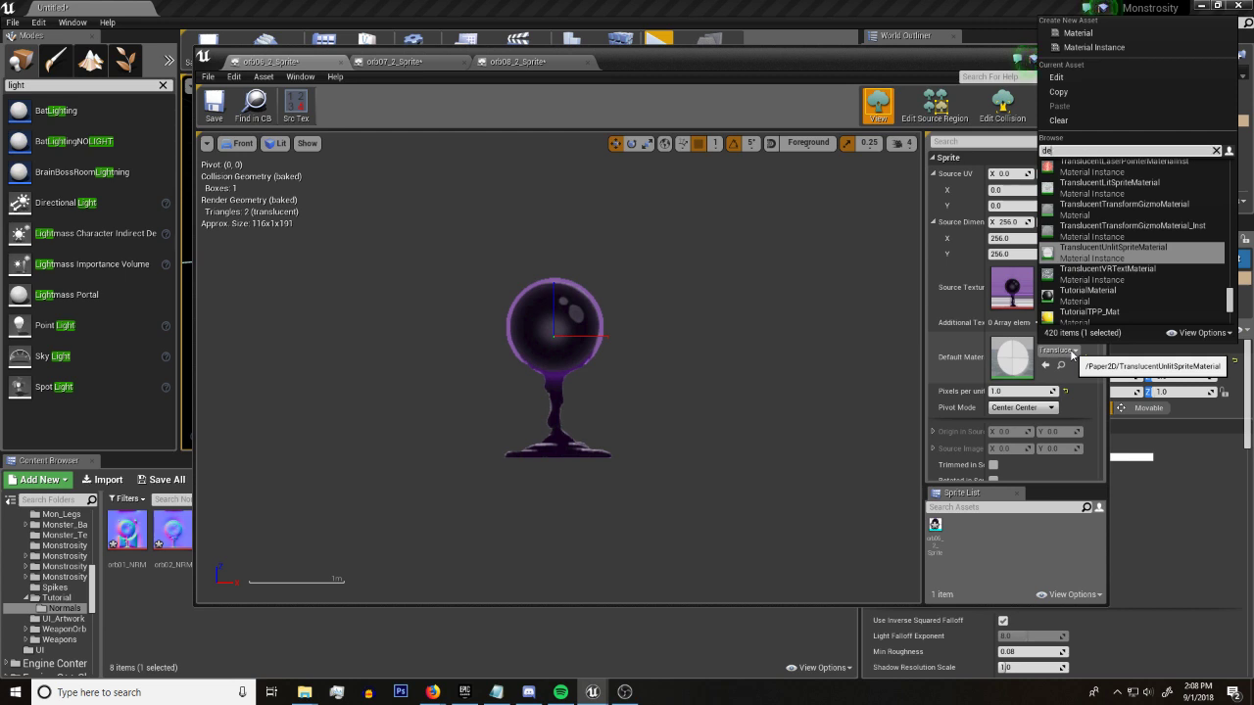
pyautogui.write('defaultlit')
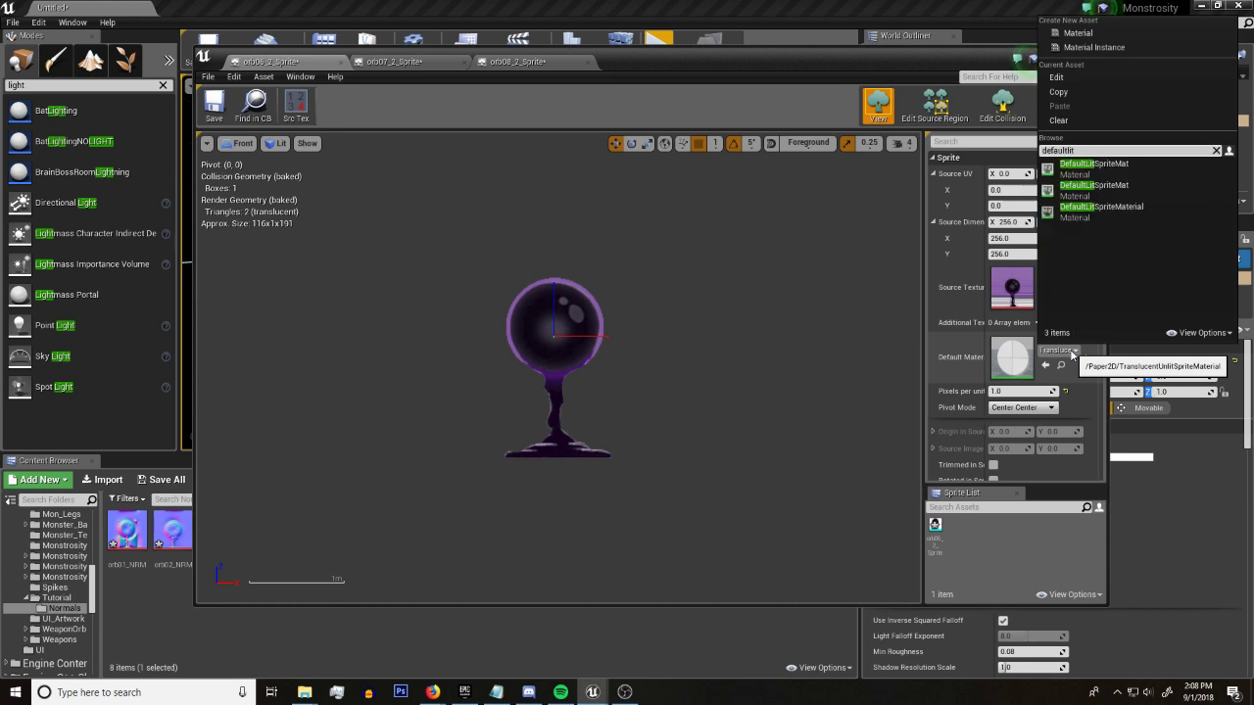
pyautogui.click(1094, 166)
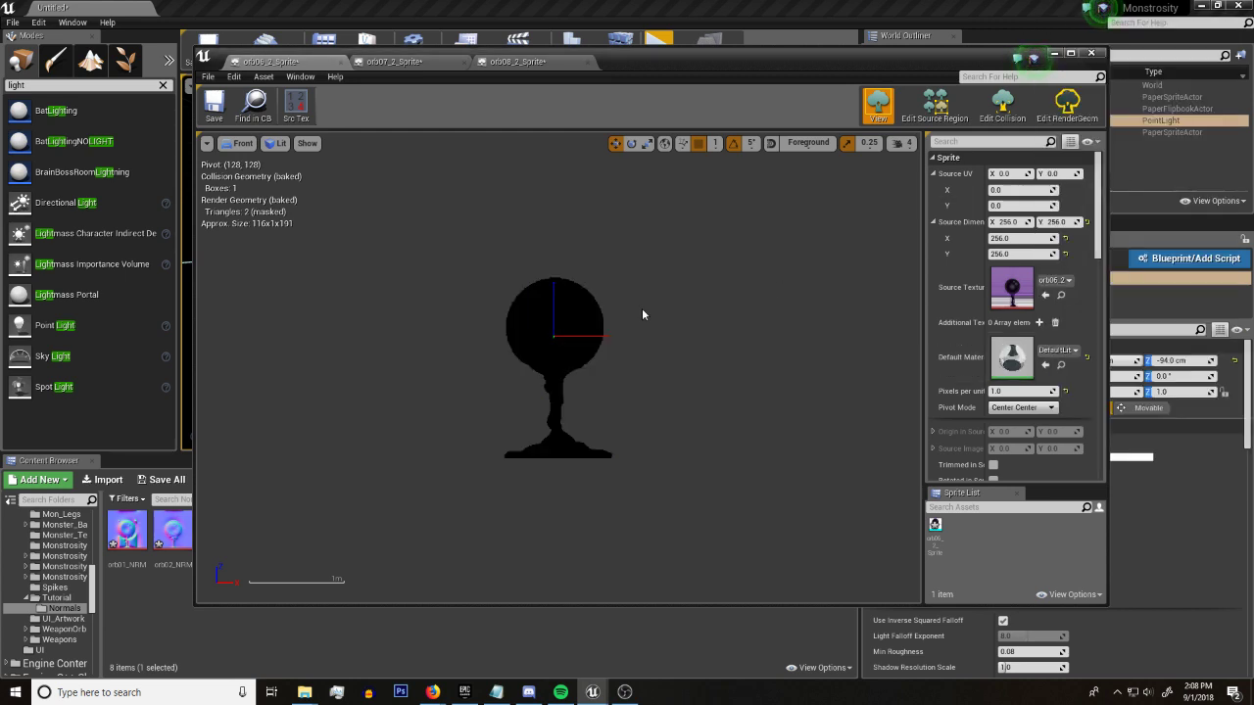
pyautogui.click(213, 102)
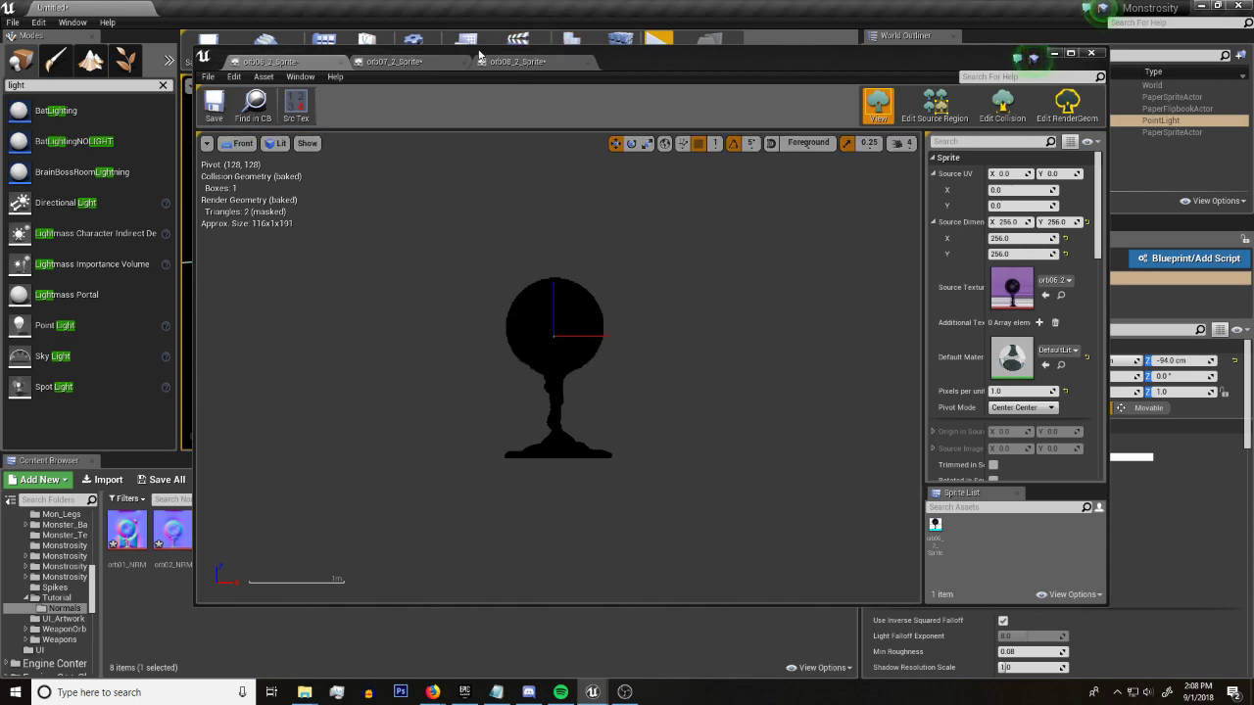
pyautogui.moveTo(481, 49); pyautogui.dragTo(704, 73)
pyautogui.click(1192, 321)
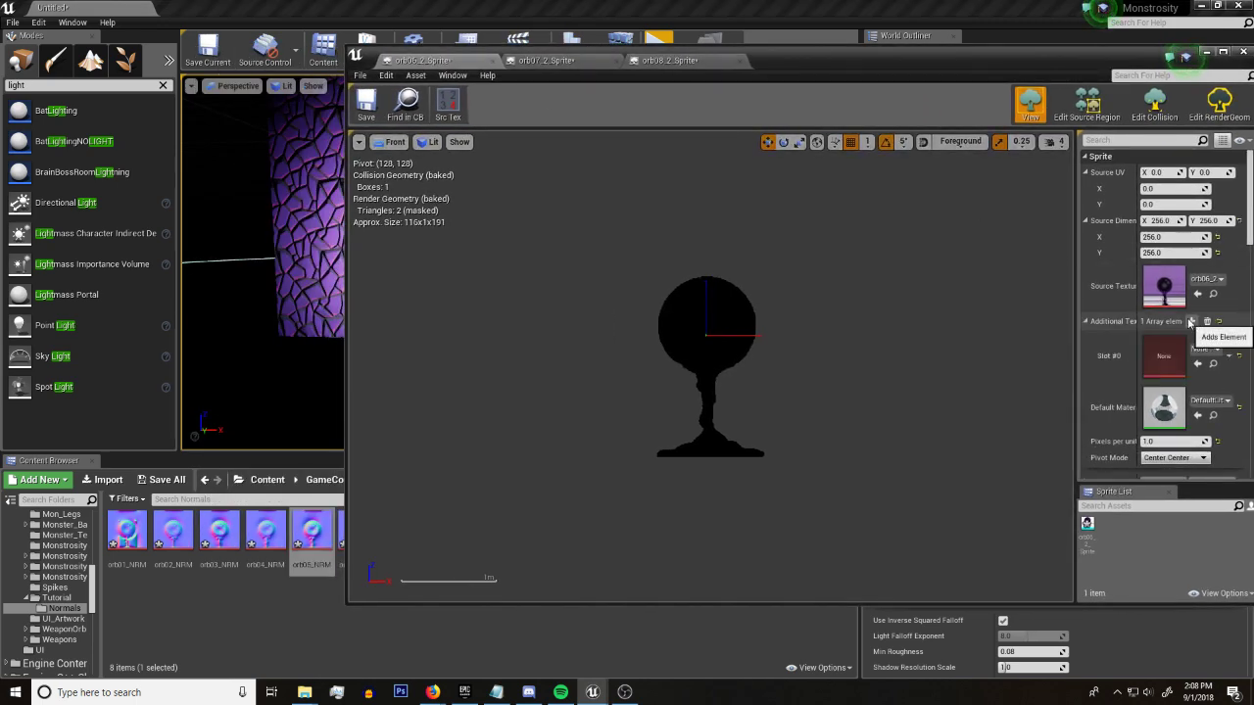
pyautogui.moveTo(920, 66); pyautogui.dragTo(1008, 67)
pyautogui.moveTo(358, 534); pyautogui.dragTo(1238, 357)
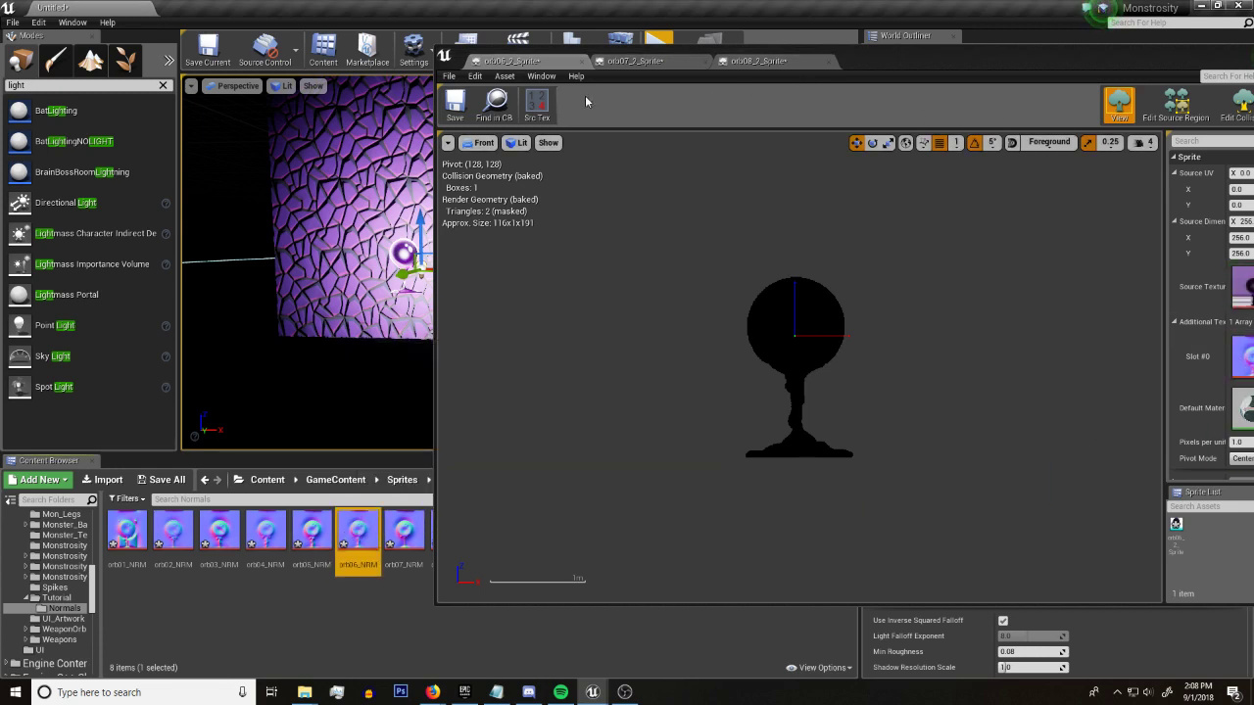
pyautogui.click(583, 62)
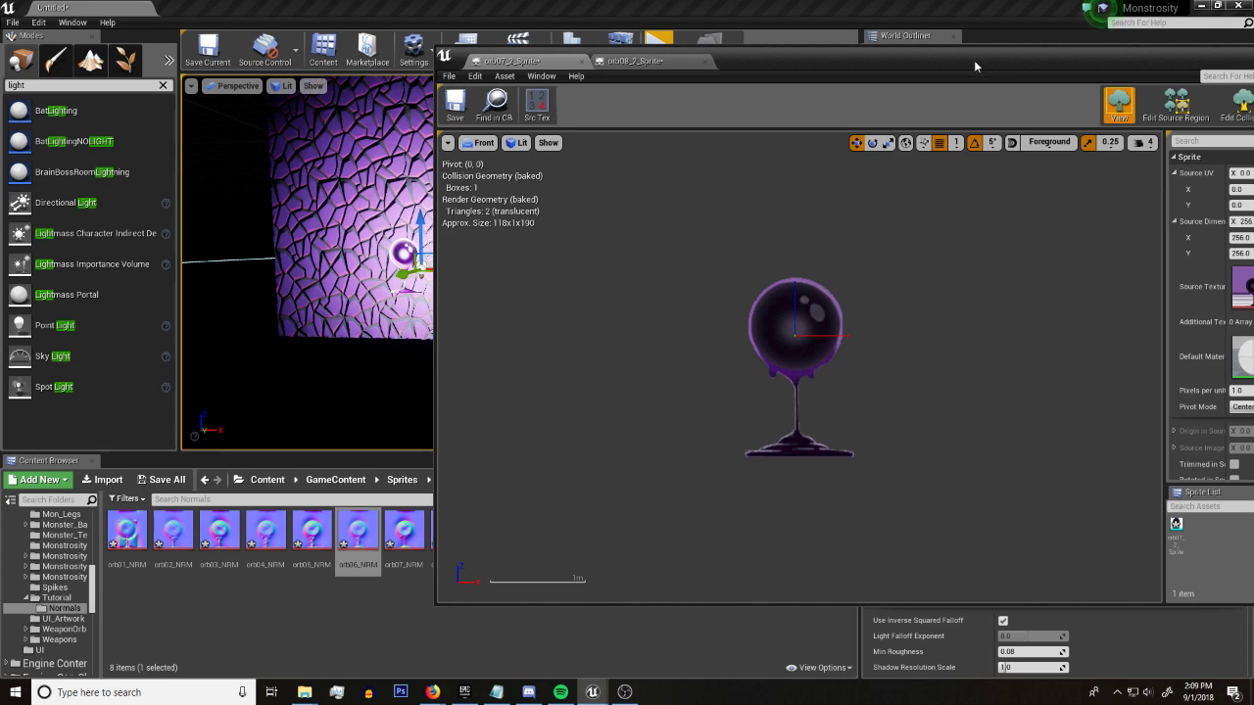
# Set orb07_2_Sprite to DefaultLit and drop orb07_NRM into Additional Textures Slot #0
pyautogui.moveTo(974, 65); pyautogui.dragTo(860, 62)
pyautogui.click(1188, 348)
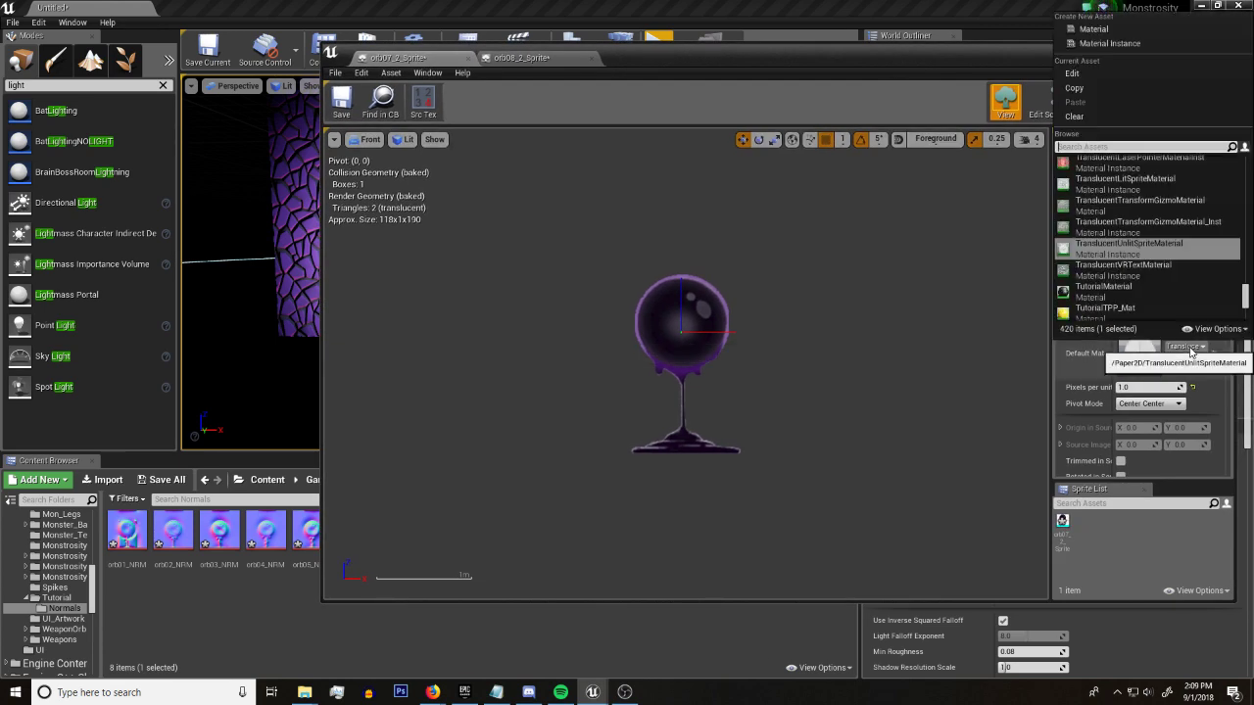
pyautogui.write('defaultlit')
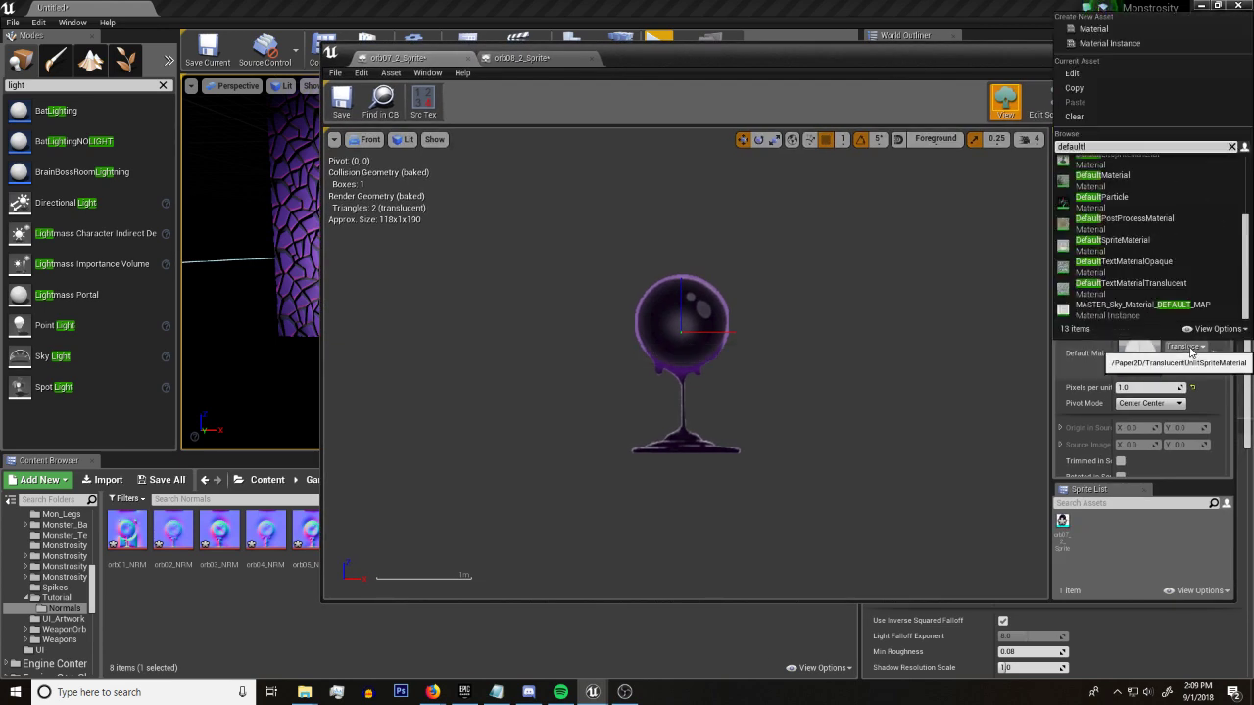
pyautogui.click(1132, 166)
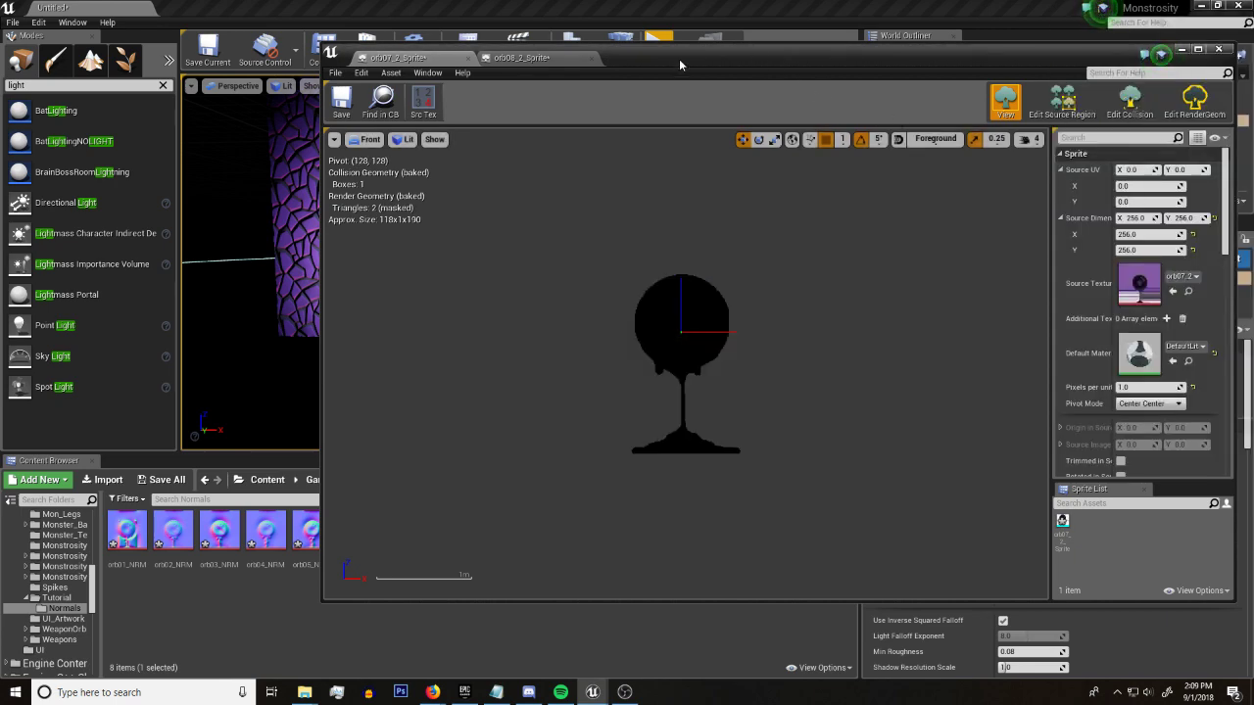
pyautogui.click(1166, 319)
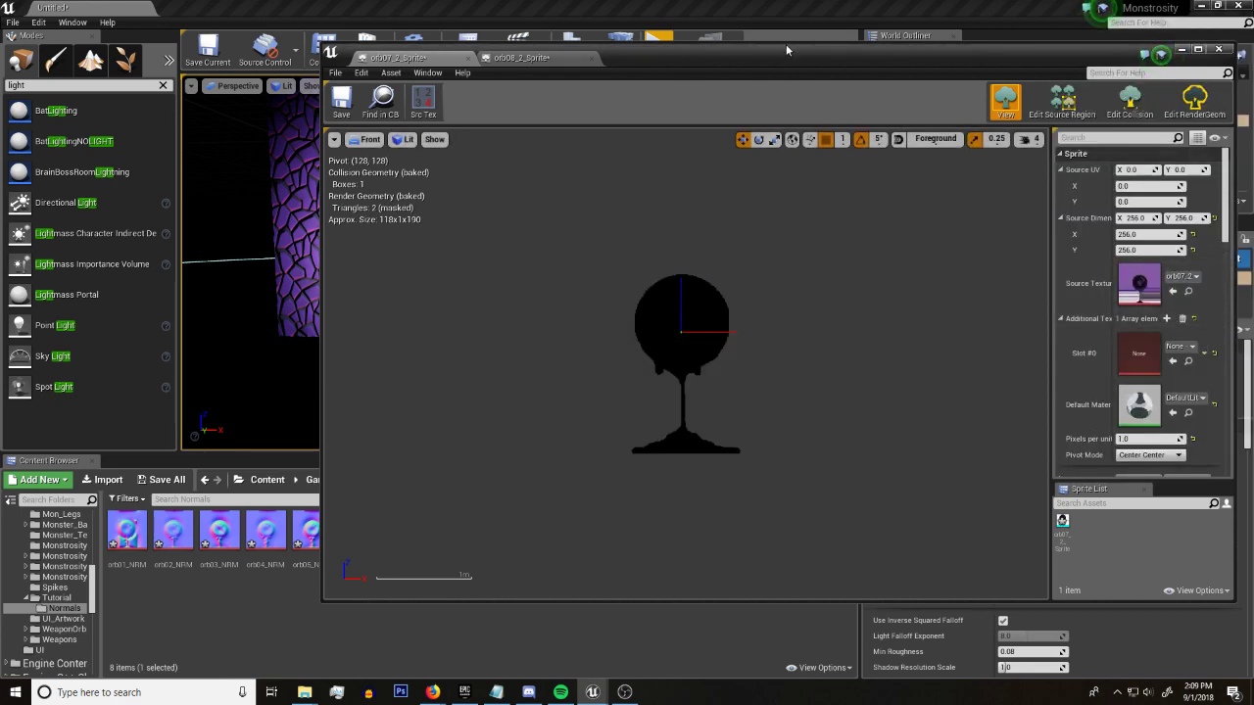
pyautogui.moveTo(773, 66); pyautogui.dragTo(871, 72)
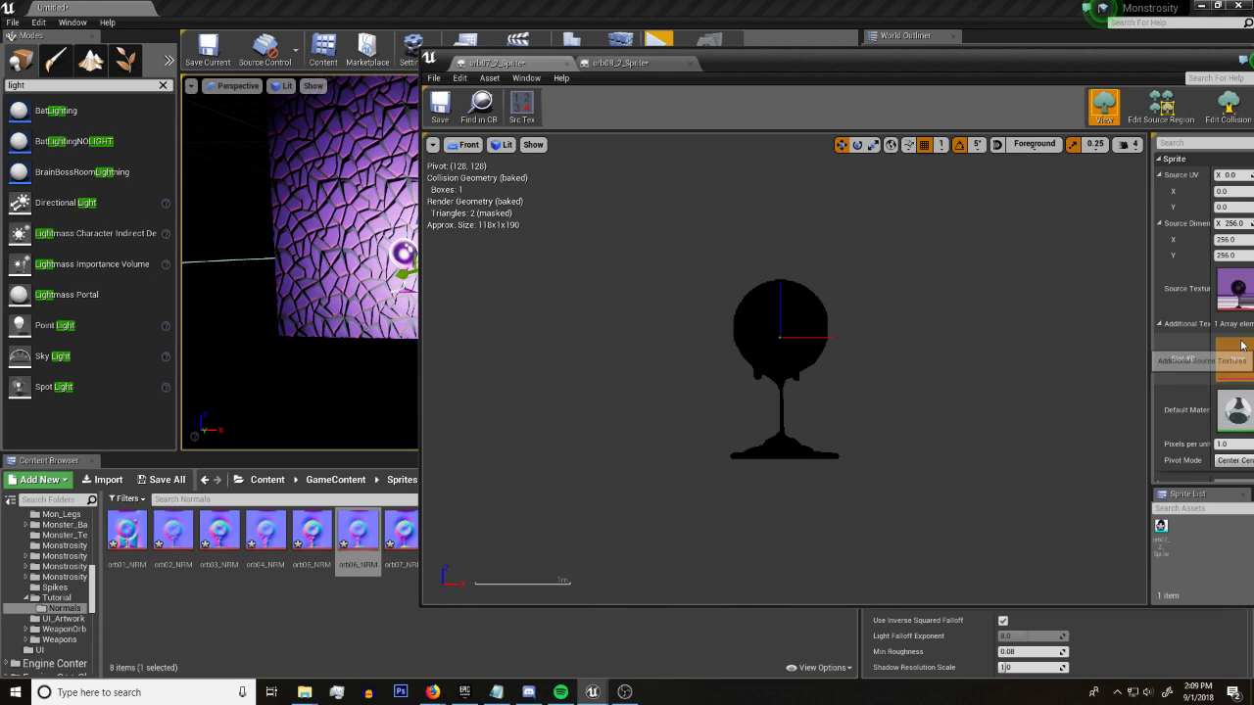
pyautogui.moveTo(401, 531); pyautogui.dragTo(1237, 359)
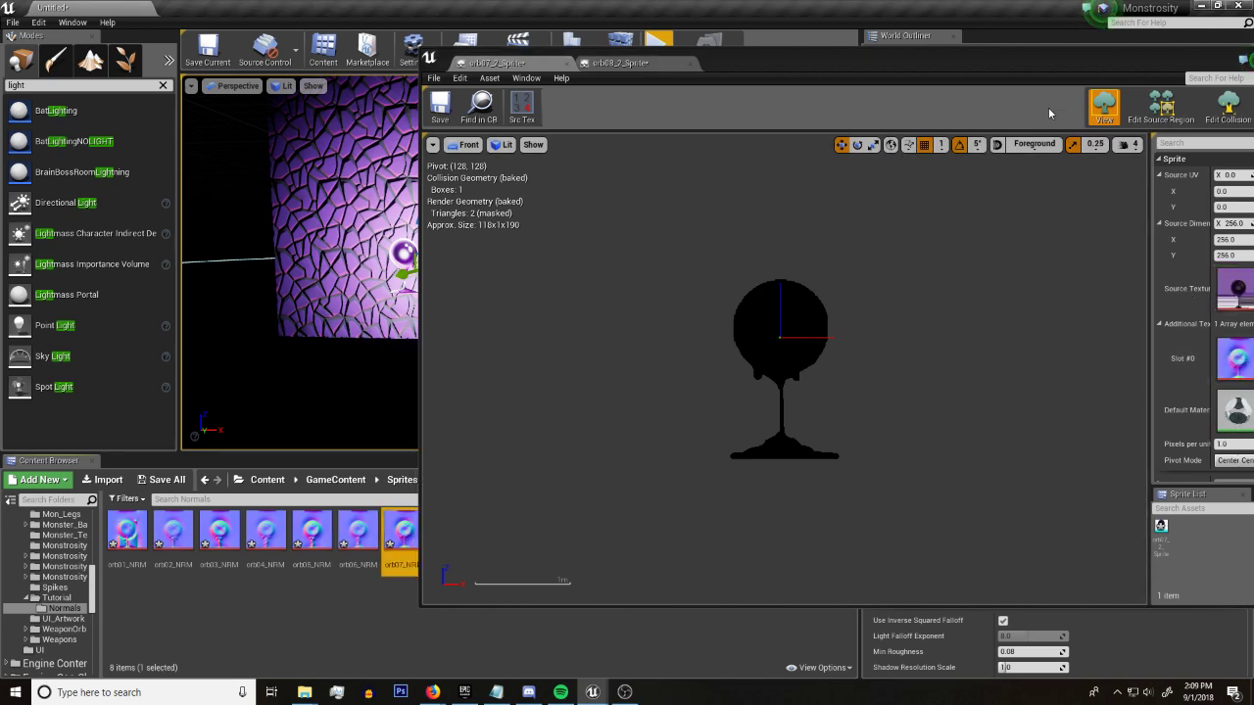
pyautogui.moveTo(1048, 69); pyautogui.dragTo(859, 87)
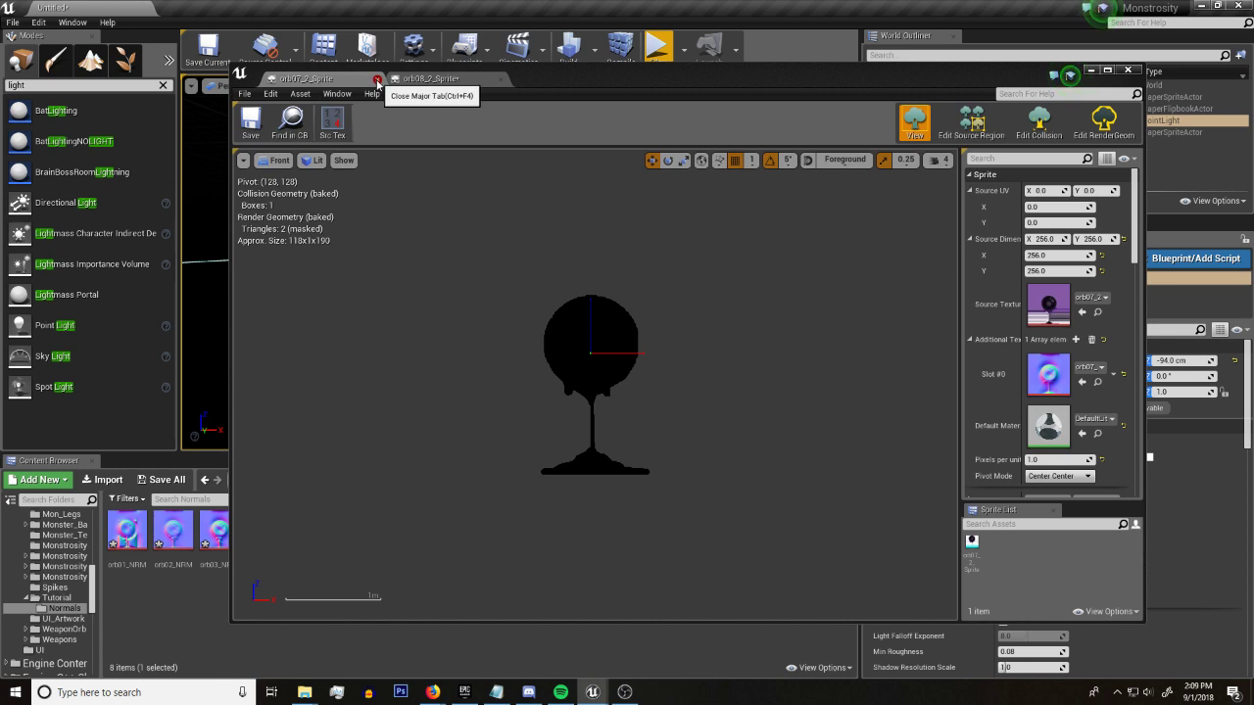
# Close the orb07 tab, set orb08_2_Sprite to DefaultLit, and add a texture slot
pyautogui.click(377, 81)
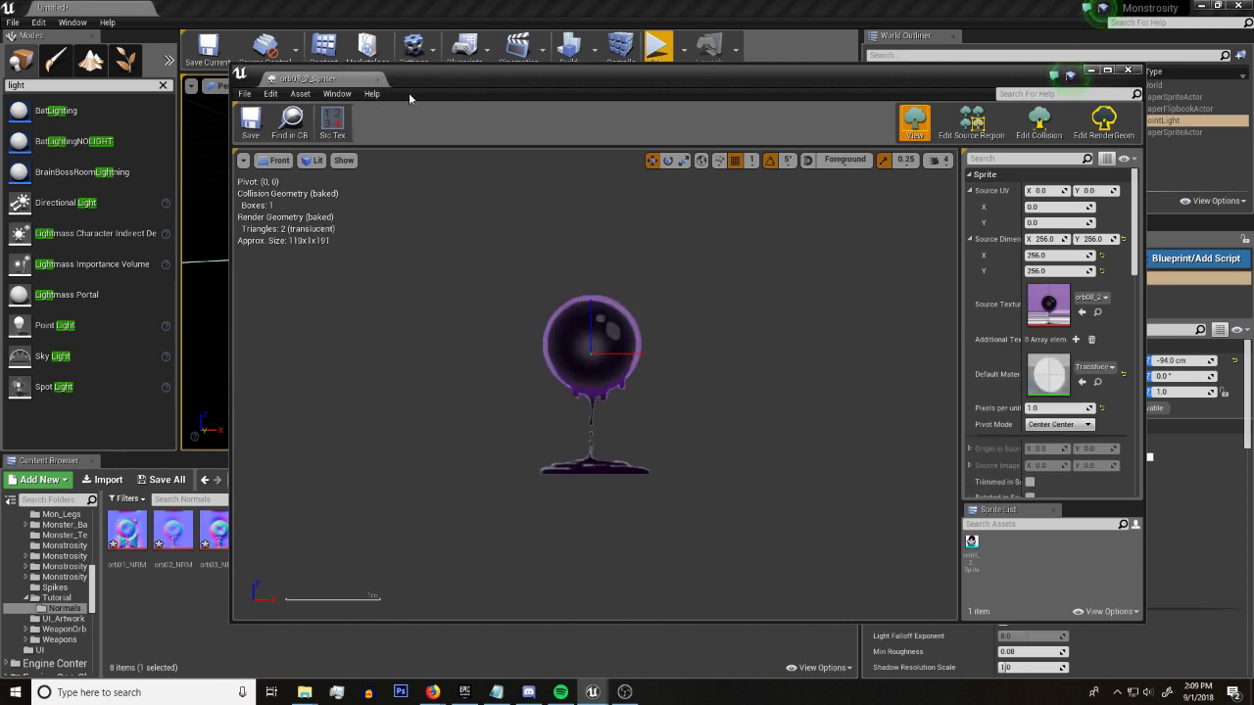
pyautogui.click(1111, 368)
pyautogui.write('de')
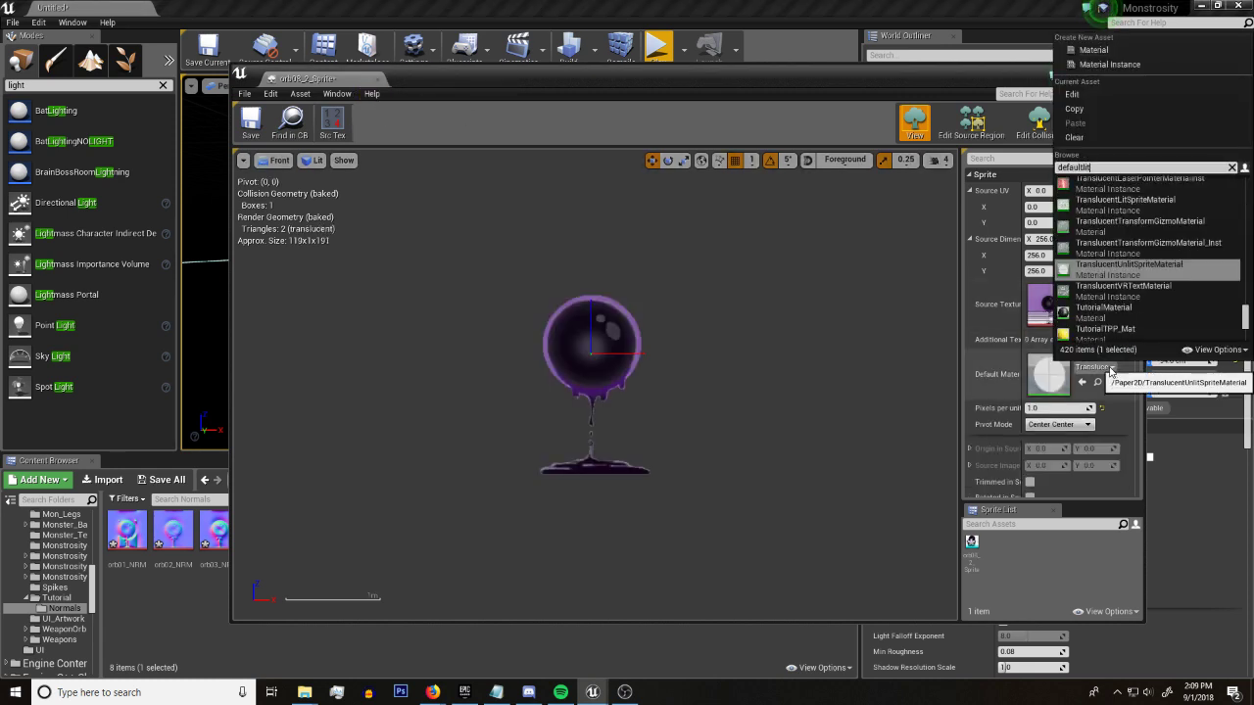
pyautogui.write('faultlit')
pyautogui.click(1127, 187)
pyautogui.moveTo(775, 84); pyautogui.dragTo(840, 77)
pyautogui.click(1140, 333)
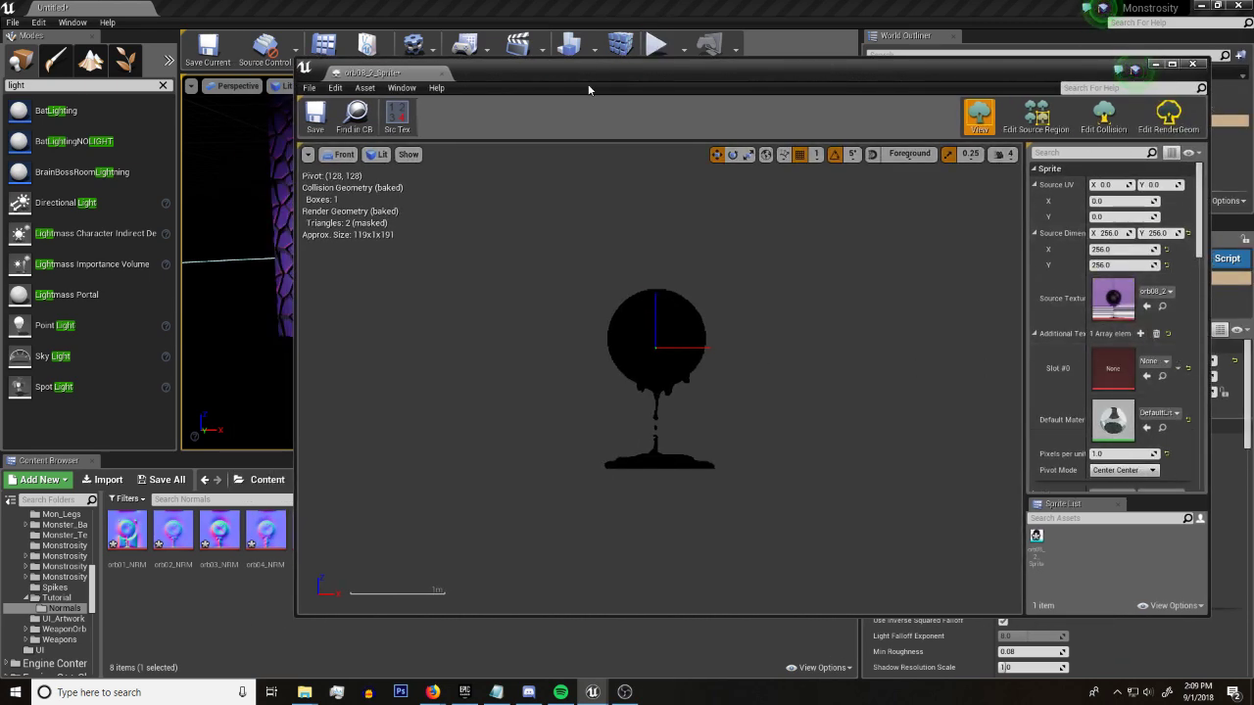
# Assign orb08_NRM to Slot #0, save orb08_2_Sprite, and close the sprite editor
pyautogui.moveTo(589, 89); pyautogui.dragTo(734, 59)
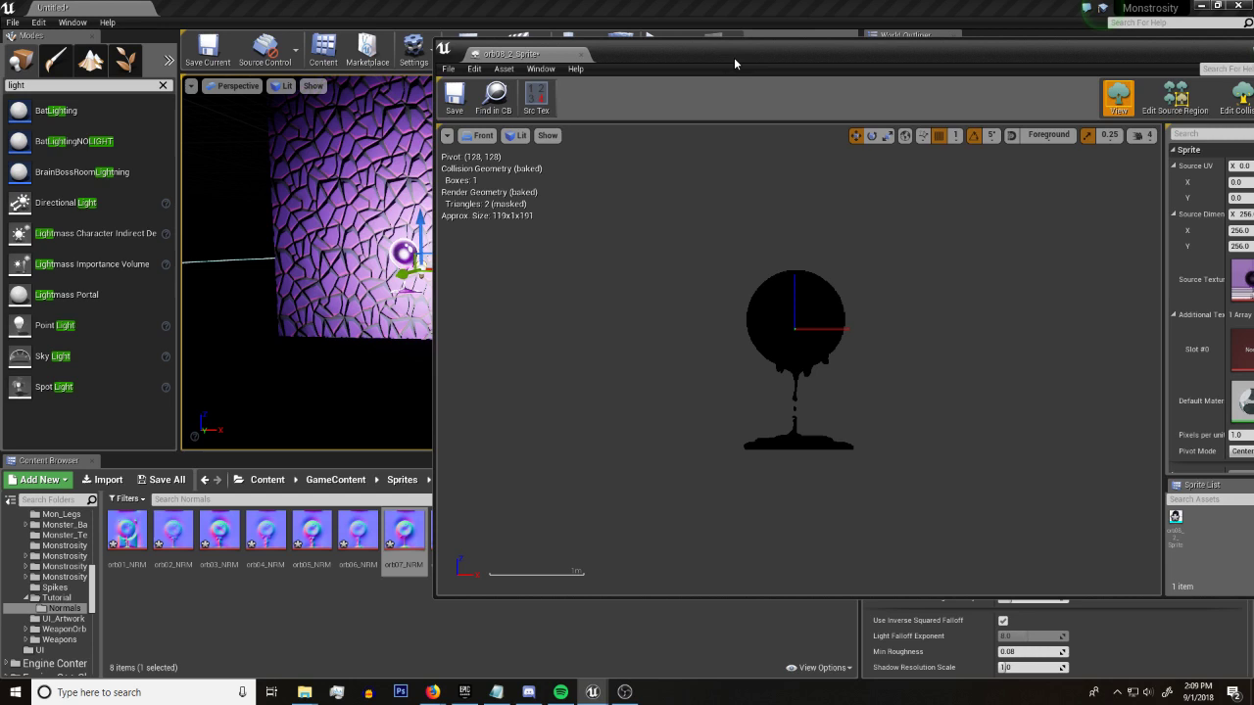
pyautogui.moveTo(658, 58); pyautogui.dragTo(667, 56)
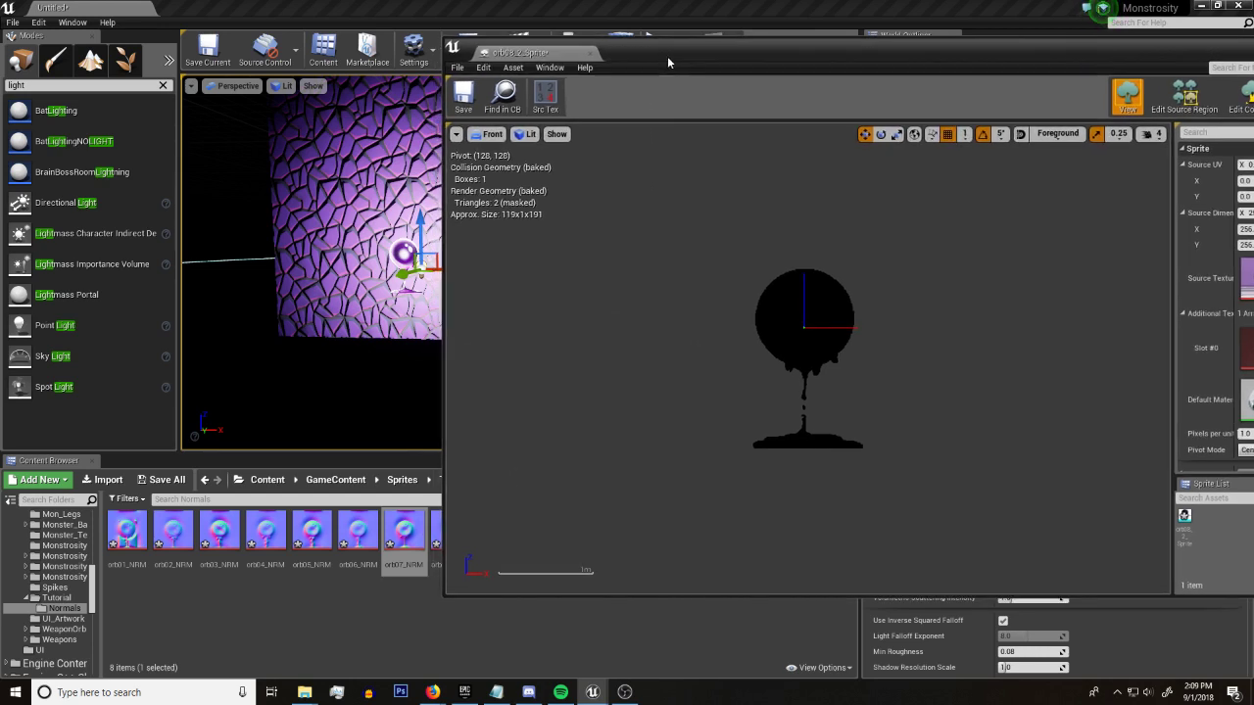
pyautogui.moveTo(437, 534); pyautogui.dragTo(1243, 349)
pyautogui.click(1000, 68)
pyautogui.moveTo(819, 62); pyautogui.dragTo(574, 66)
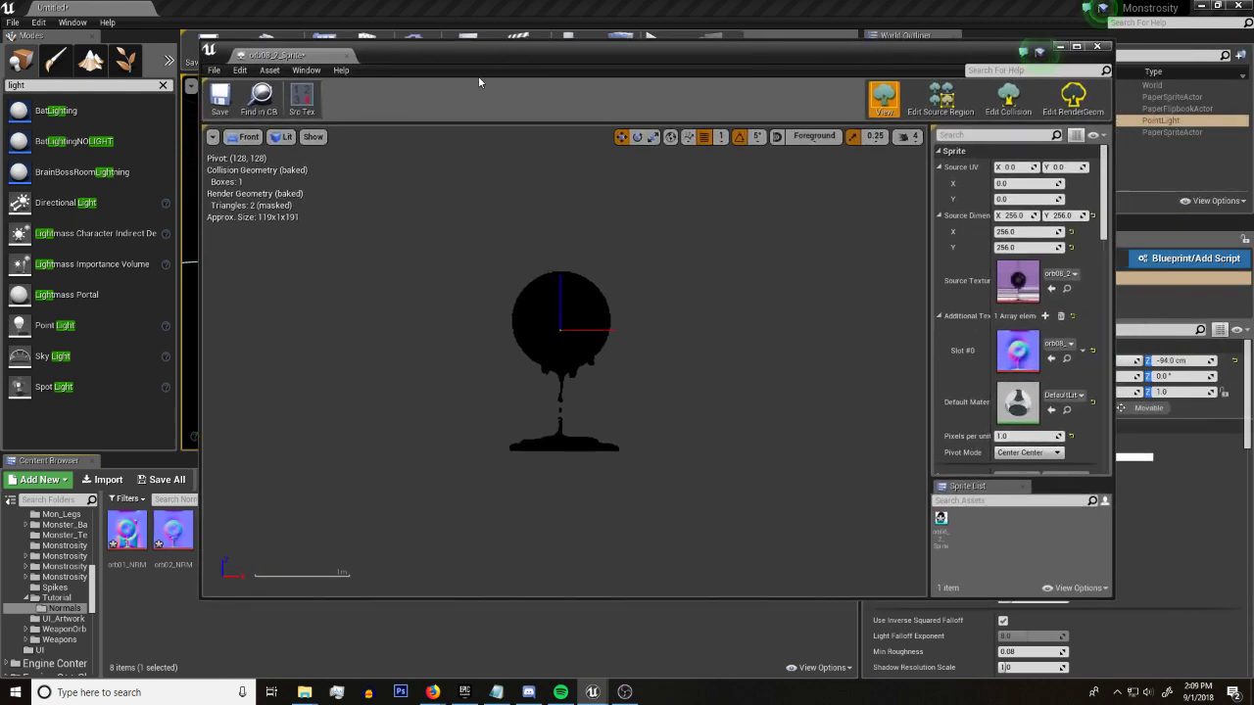
pyautogui.click(222, 98)
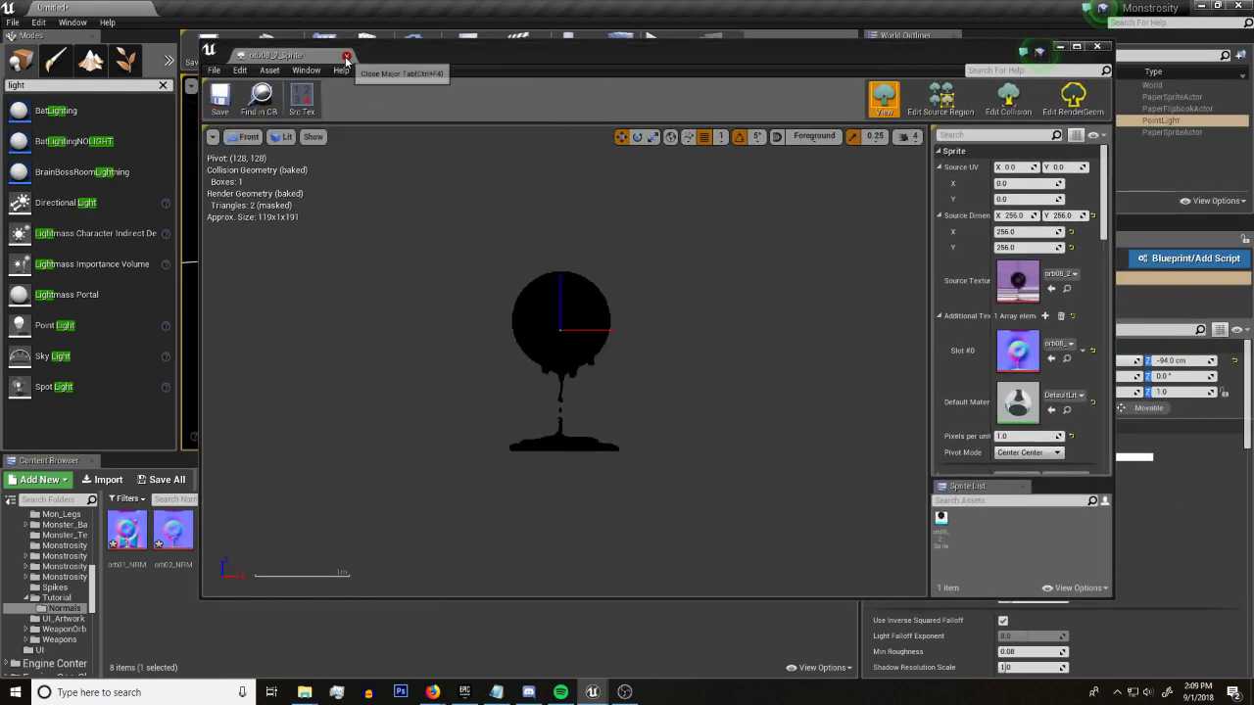
pyautogui.click(1097, 46)
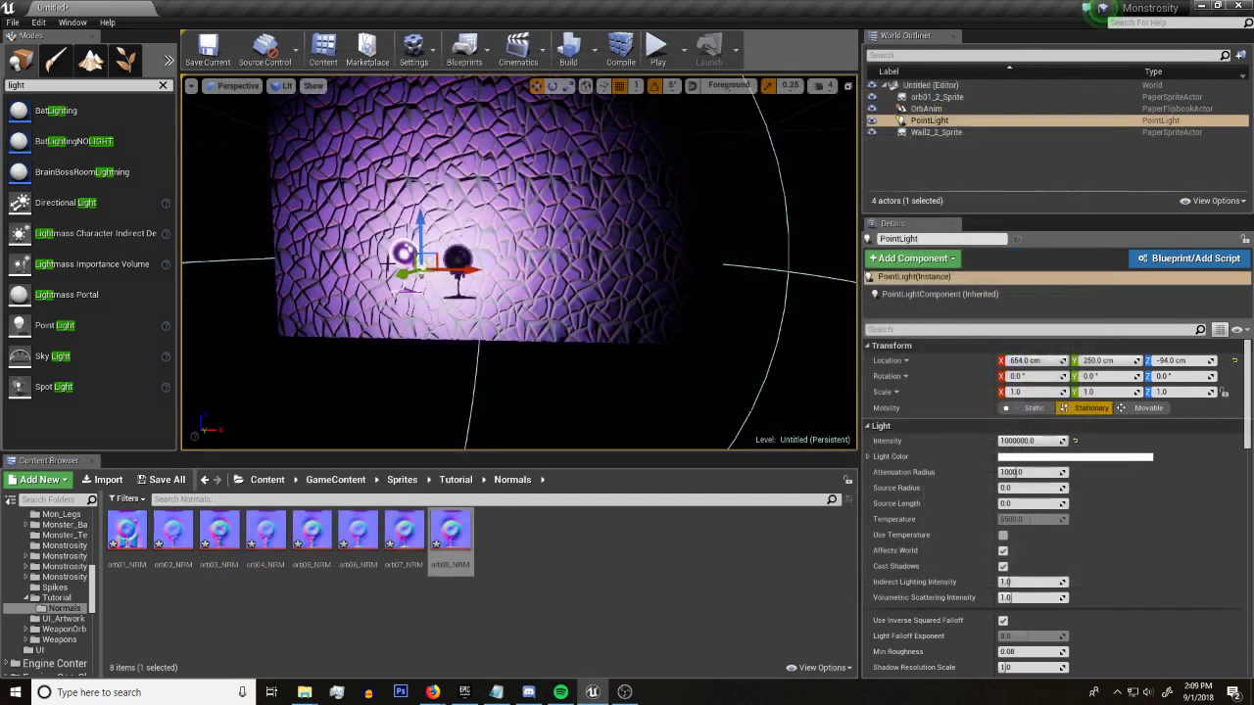
# Place a second OrbAnim flipbook from the Tutorial folder into the level
pyautogui.click(457, 260)
pyautogui.click(456, 479)
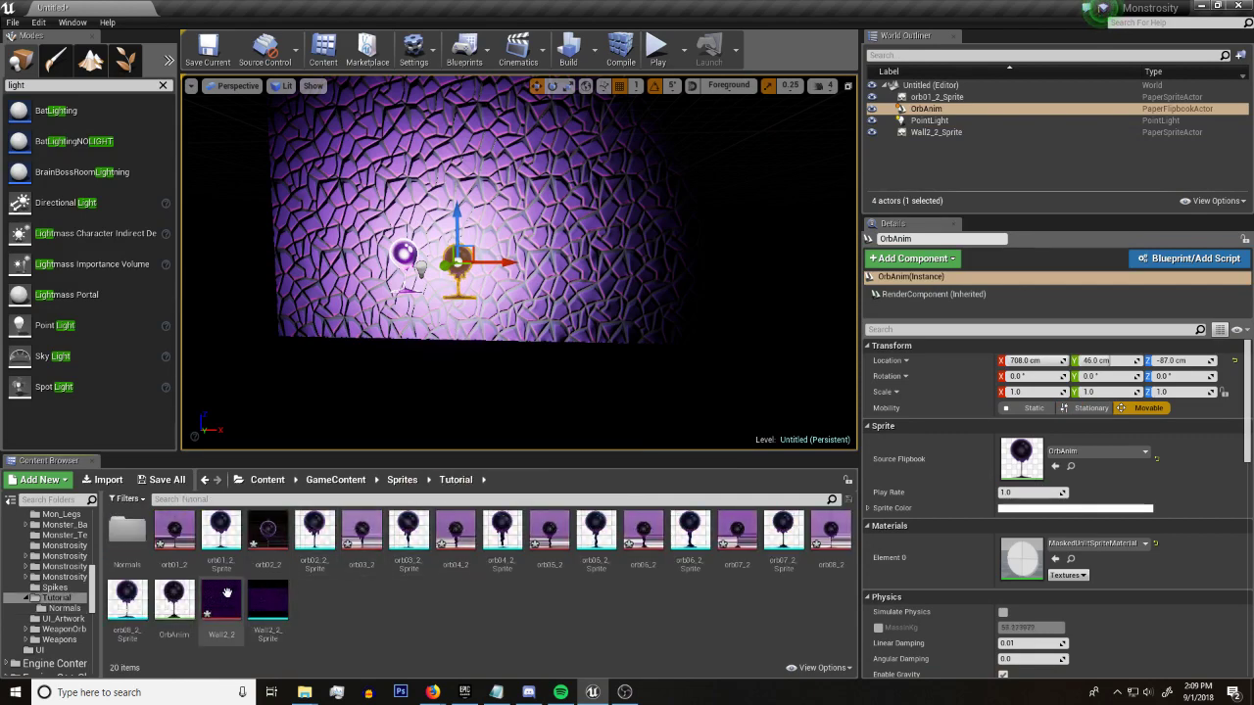
pyautogui.moveTo(173, 599); pyautogui.dragTo(488, 247)
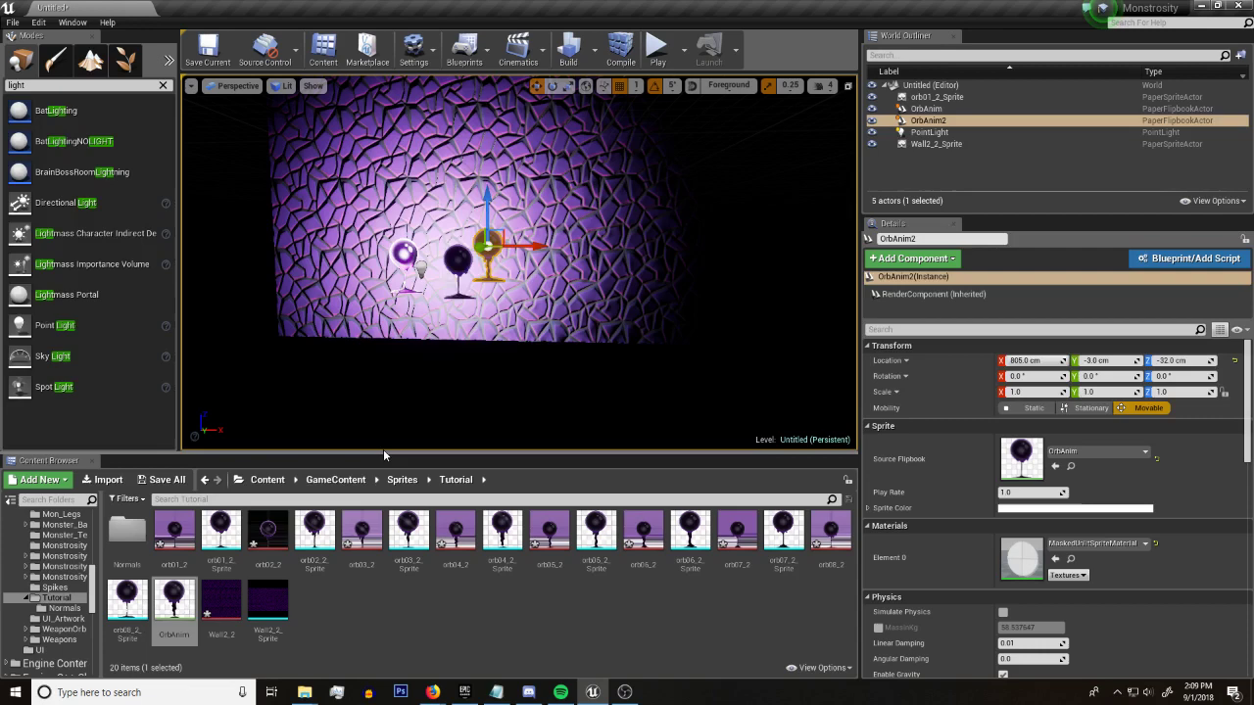
# Raise the point light's intensity through 2500 and 25000 to 50000
pyautogui.click(420, 275)
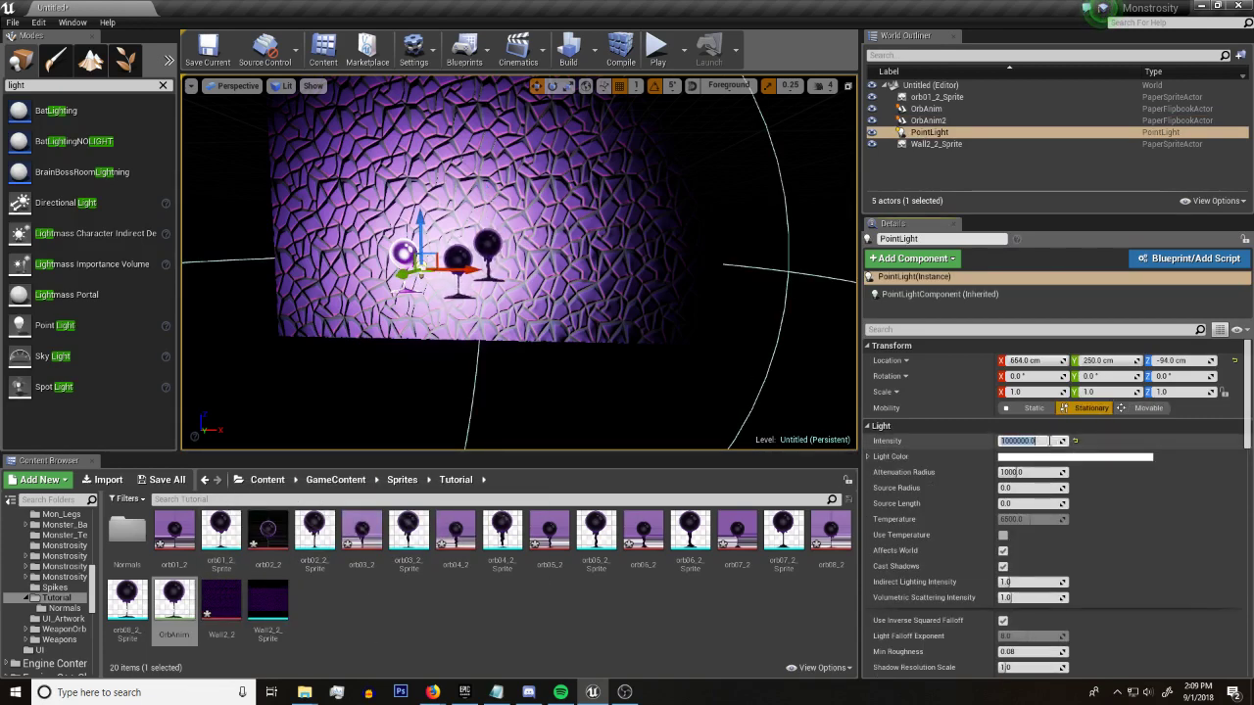
pyautogui.write('2500')
pyautogui.press('Return')
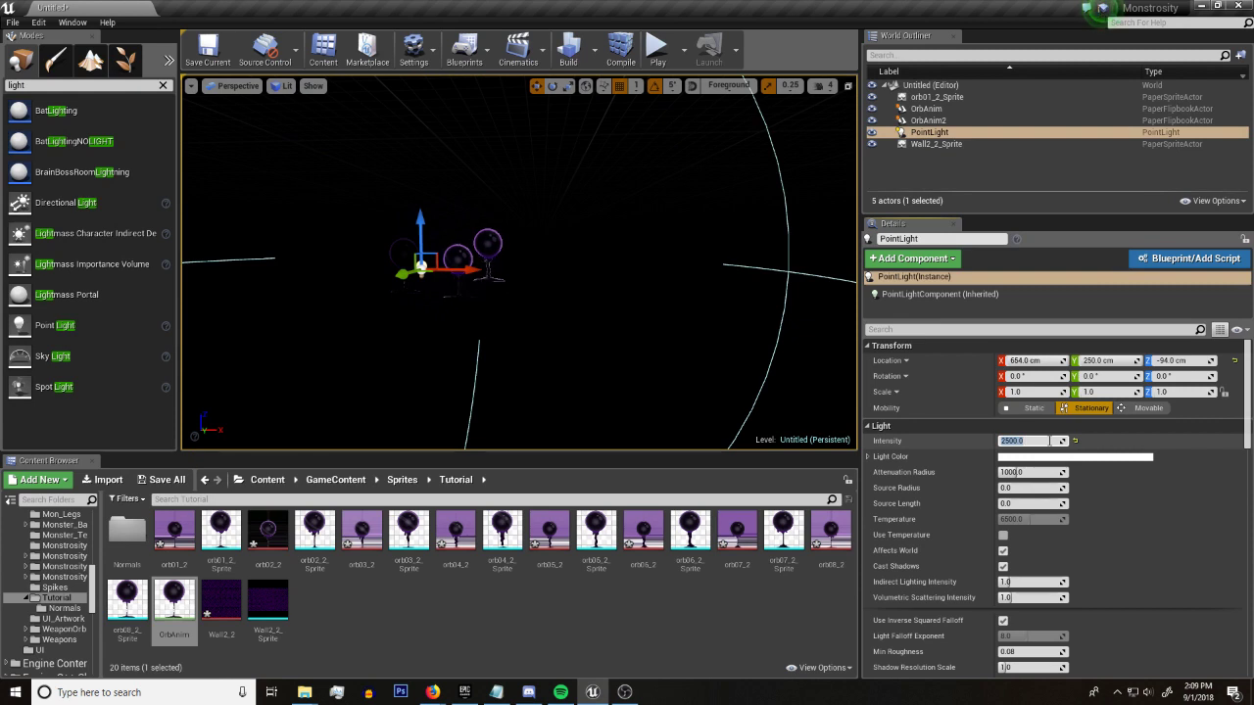
pyautogui.write('25000')
pyautogui.press('Return')
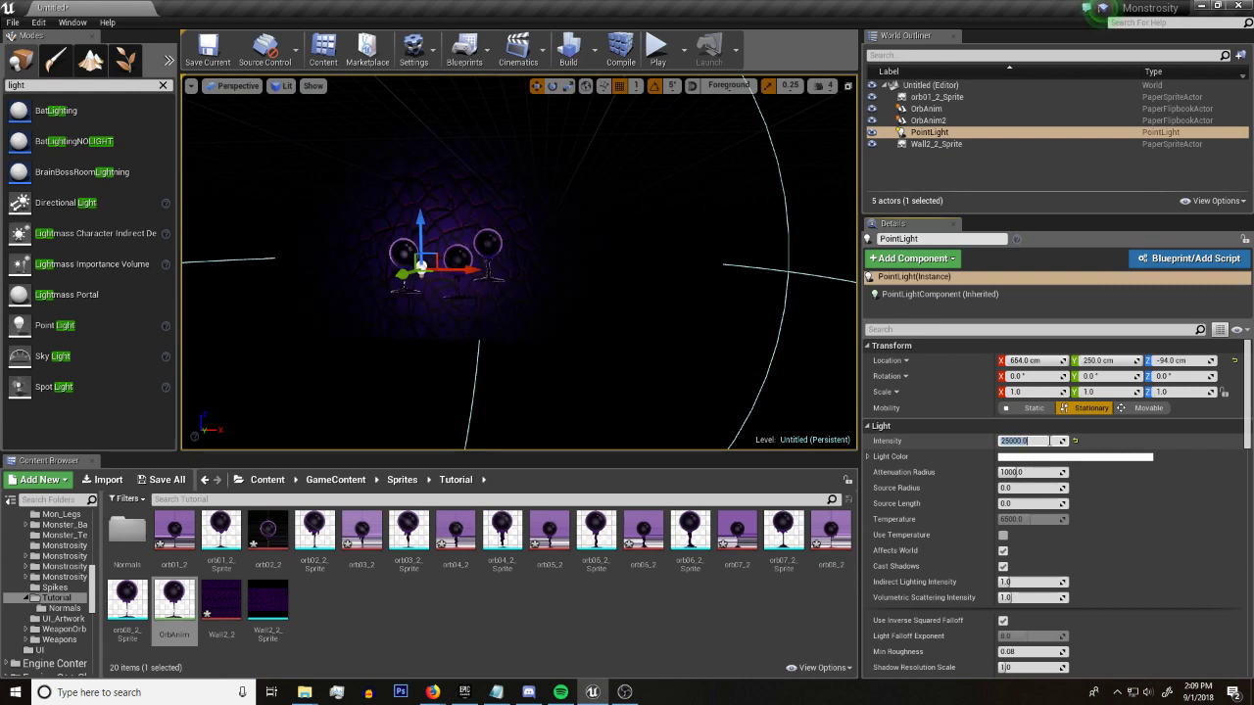
pyautogui.write('50000')
pyautogui.press('Return')
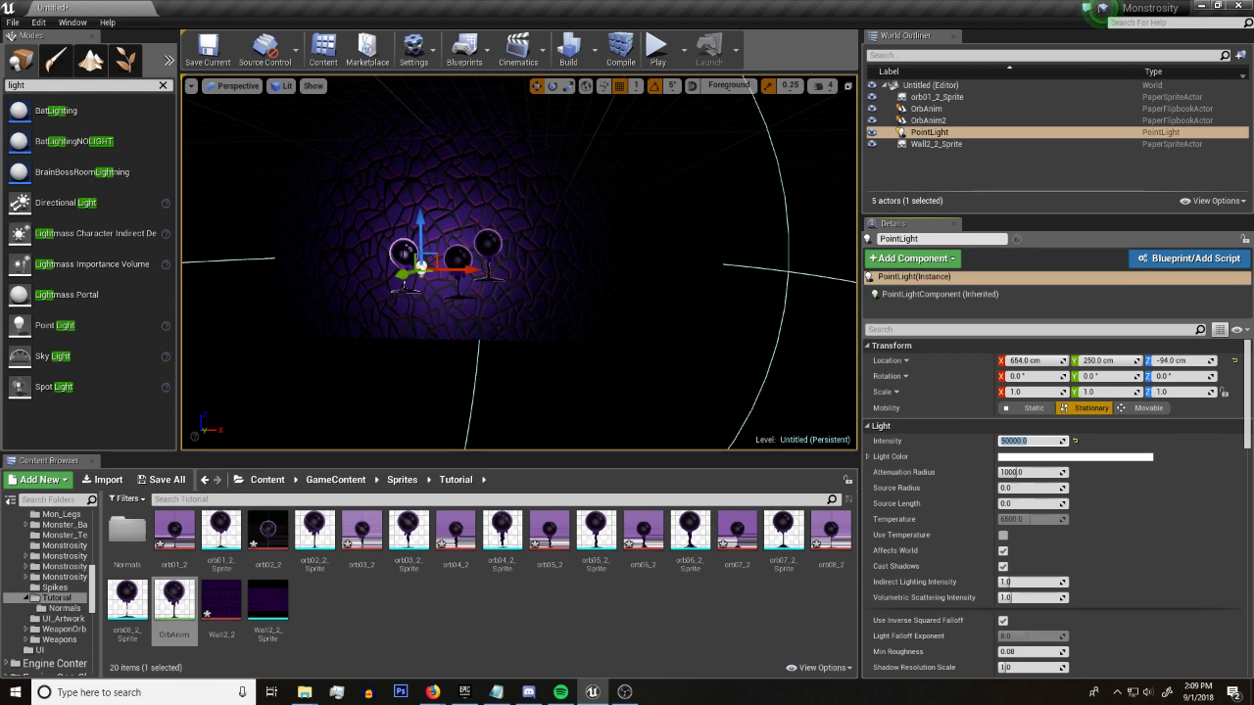
# Shift orb01_2_Sprite left, place orb02_2_Sprite in the level, and select the point light
pyautogui.click(402, 253)
pyautogui.moveTo(403, 257); pyautogui.dragTo(366, 257)
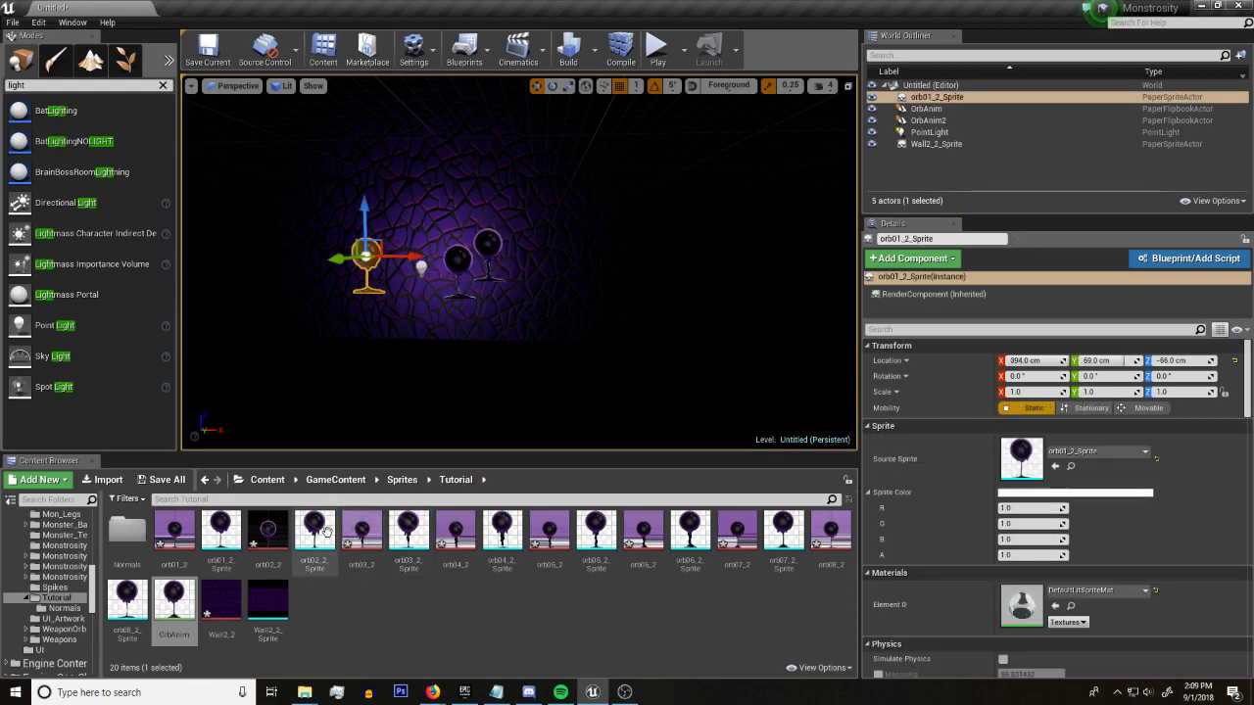
pyautogui.moveTo(325, 532); pyautogui.dragTo(397, 266)
pyautogui.click(422, 267)
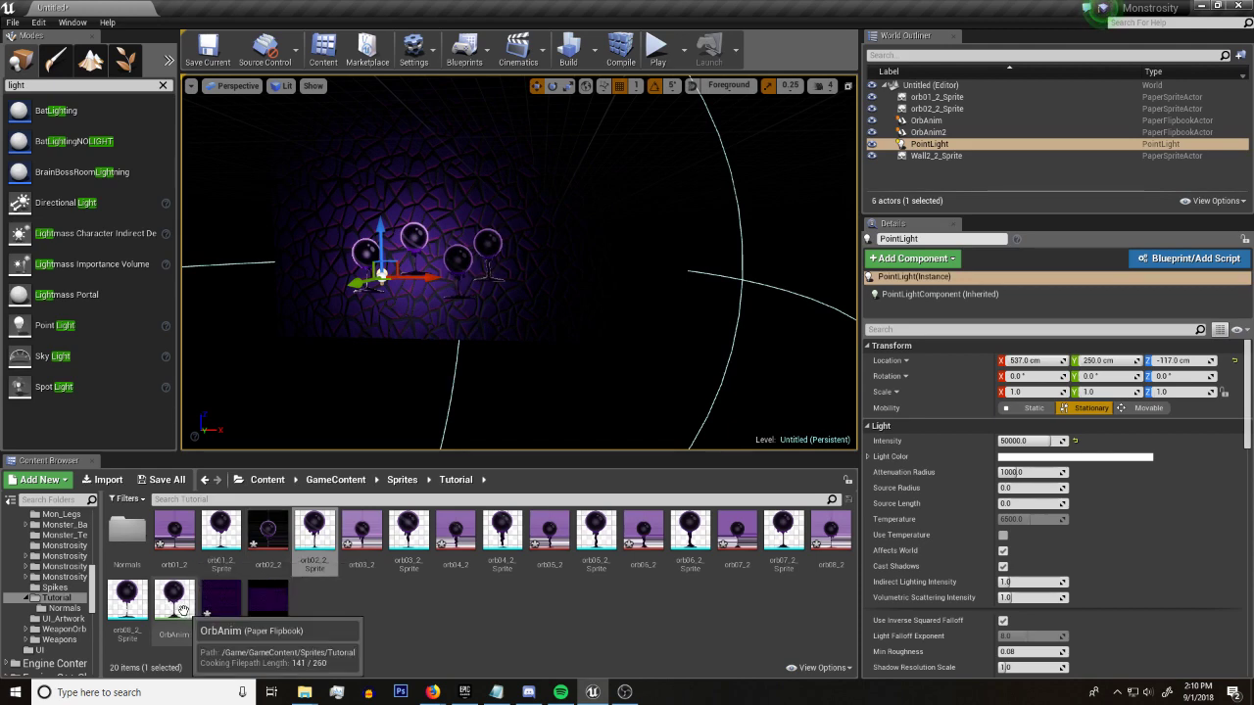
# Give the OrbAnim flipbook DefaultLitSpriteMaterial as its default material, turning the orb preview black
pyautogui.doubleClick(176, 603)
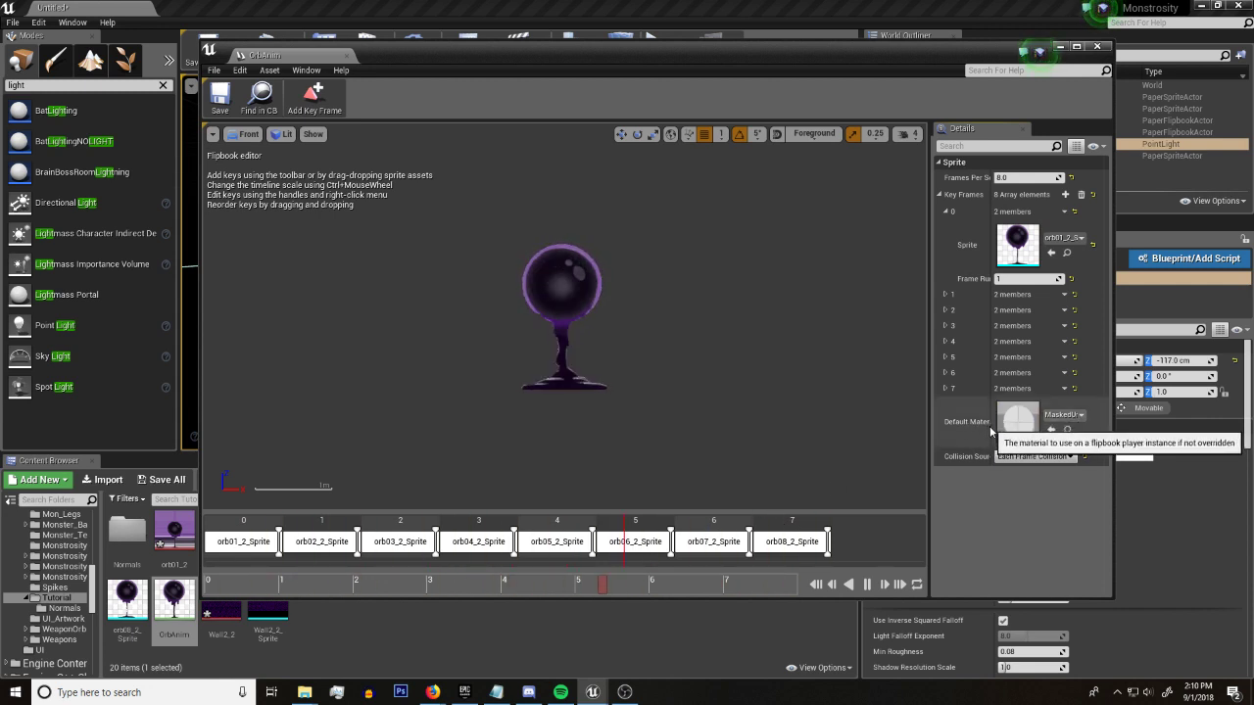
pyautogui.moveTo(994, 422)
pyautogui.mouseDown()
pyautogui.moveTo(1021, 421)
pyautogui.moveTo(970, 421)
pyautogui.mouseUp()
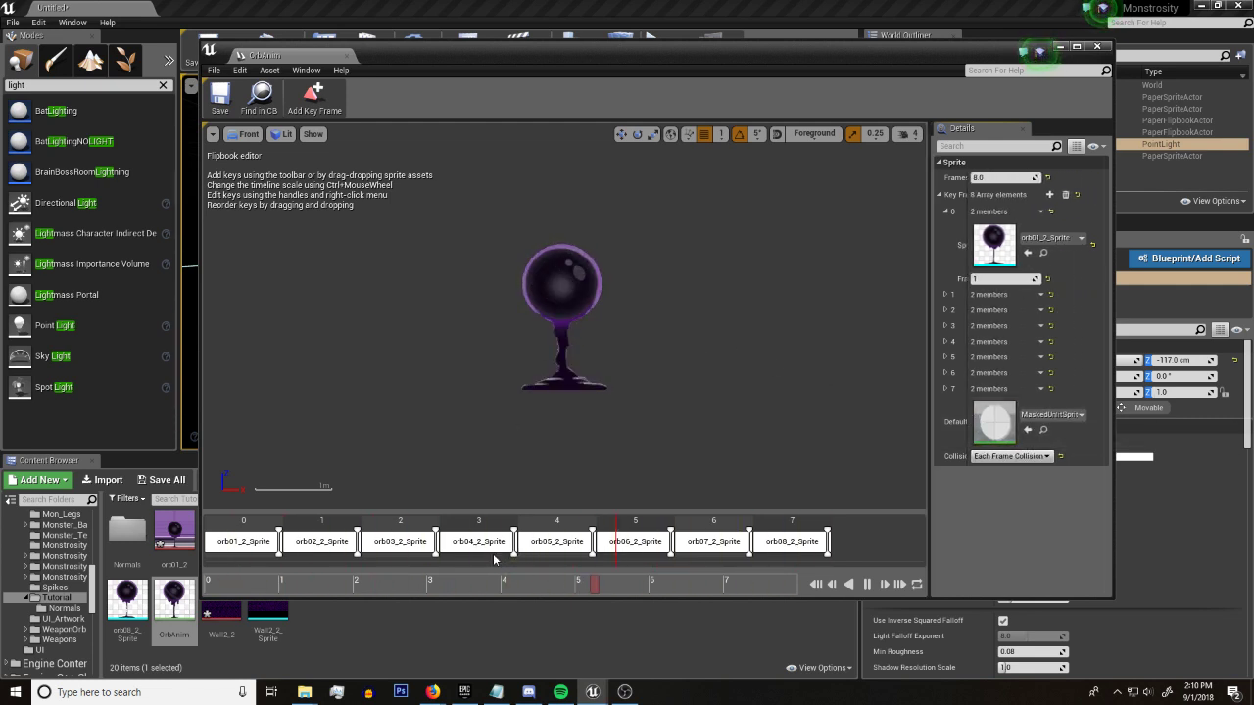
pyautogui.click(1068, 420)
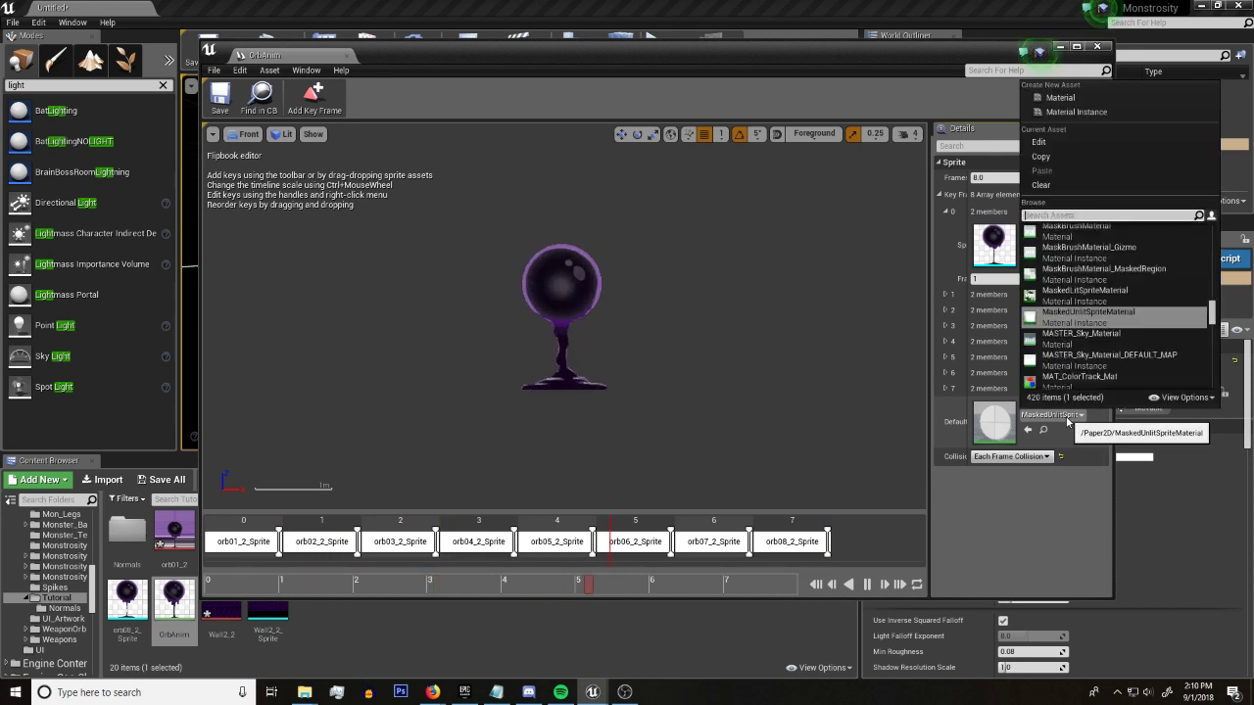
pyautogui.write('default')
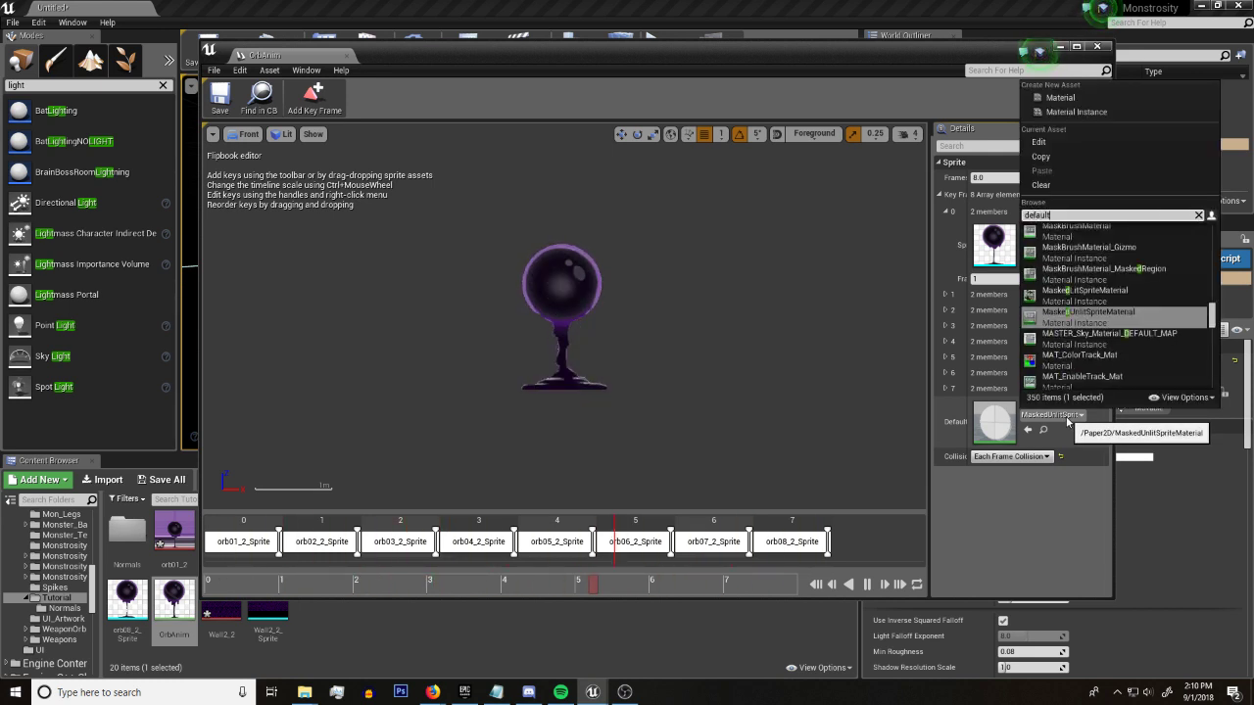
pyautogui.write('lit')
pyautogui.click(1088, 251)
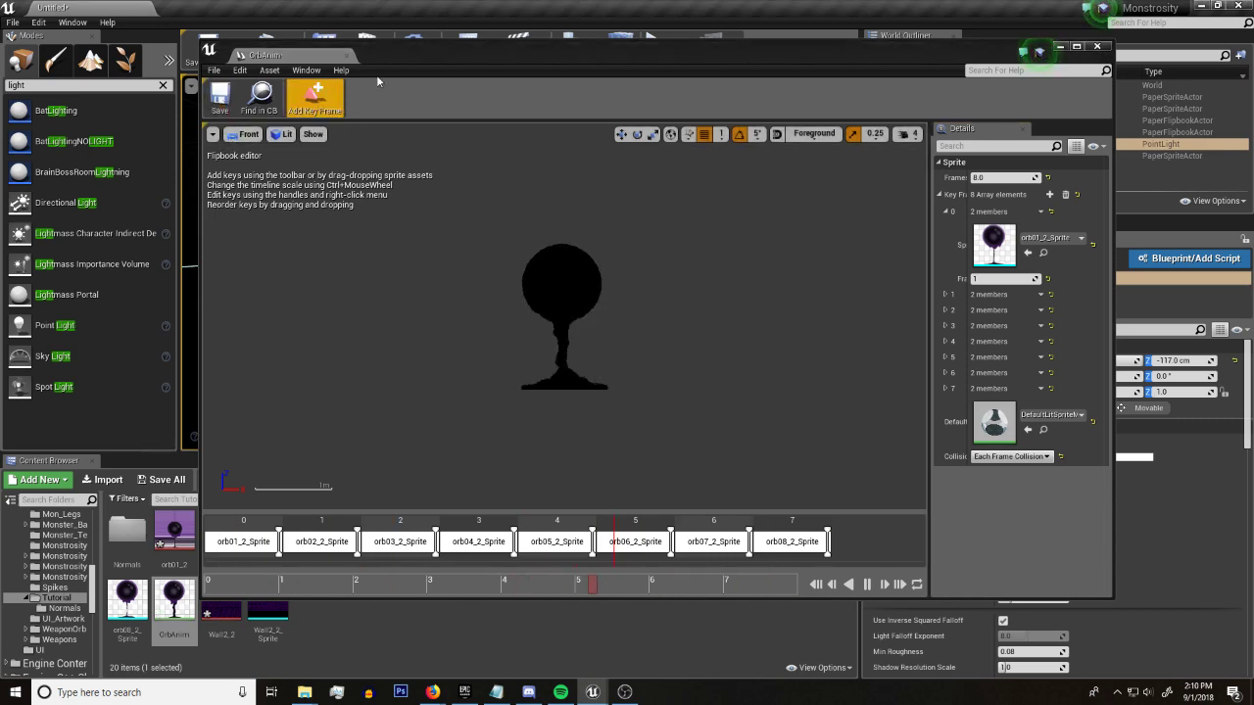
# Close the flipbook editor and move the point light among the orbs to X 788, Z 1.0
pyautogui.click(1097, 47)
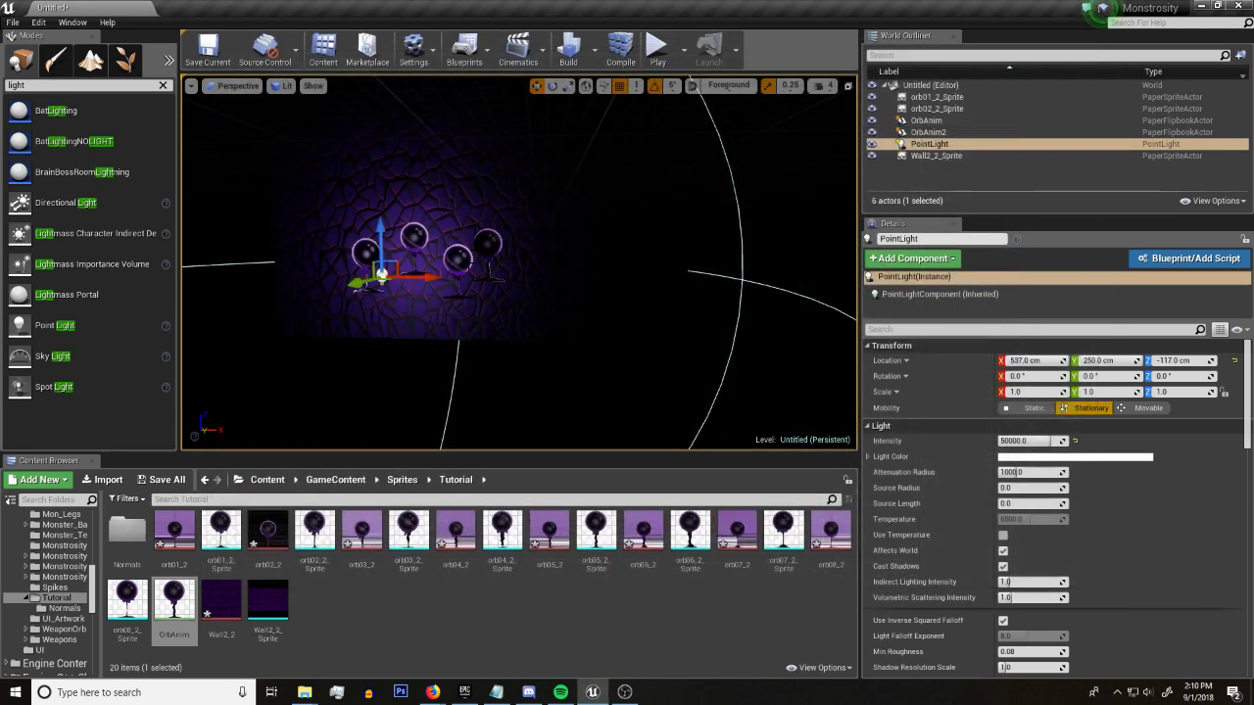
pyautogui.moveTo(400, 266); pyautogui.dragTo(490, 236)
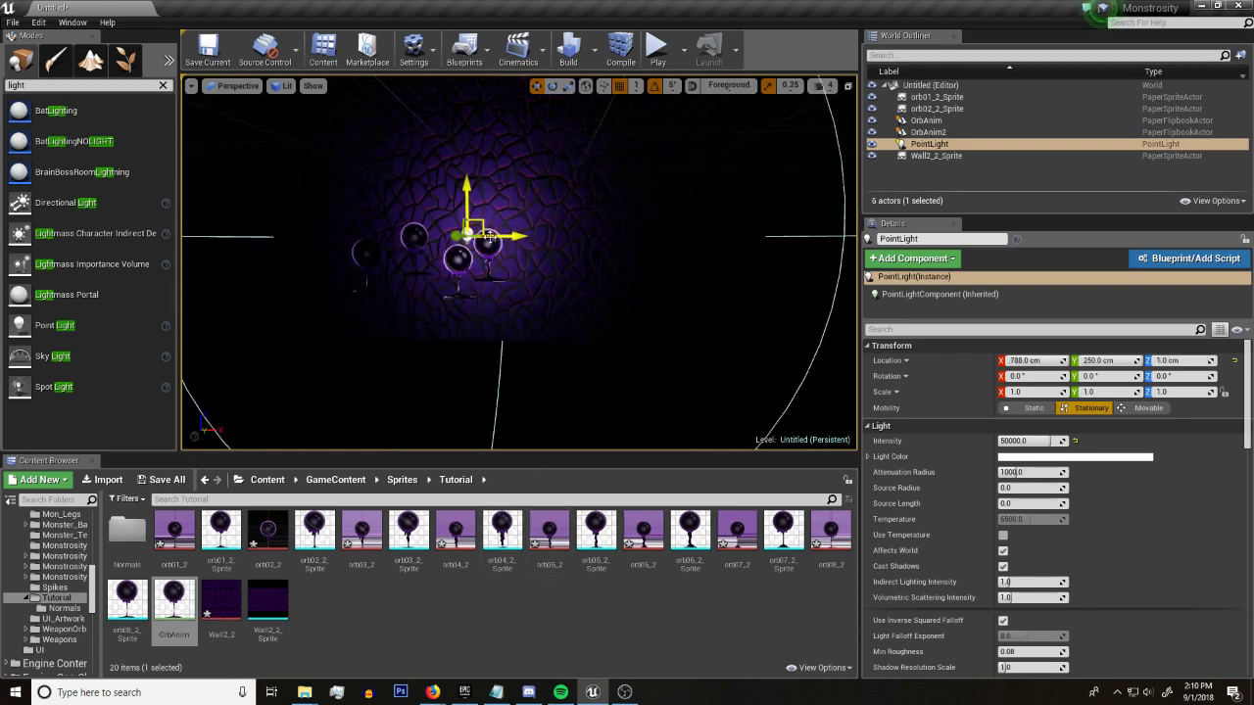